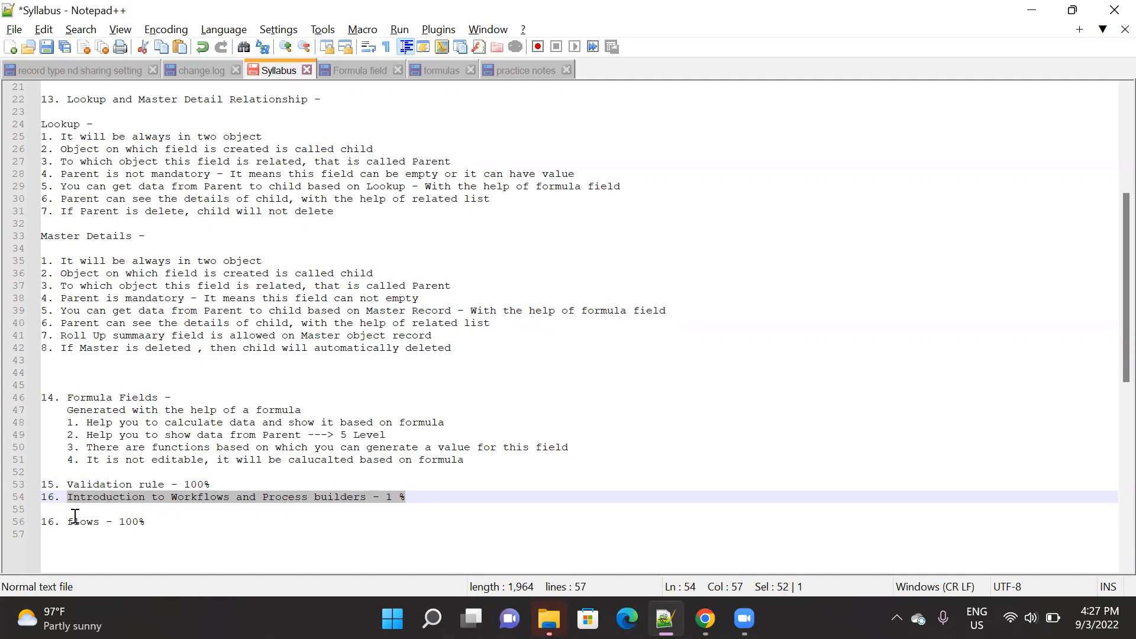
double_click(214, 497)
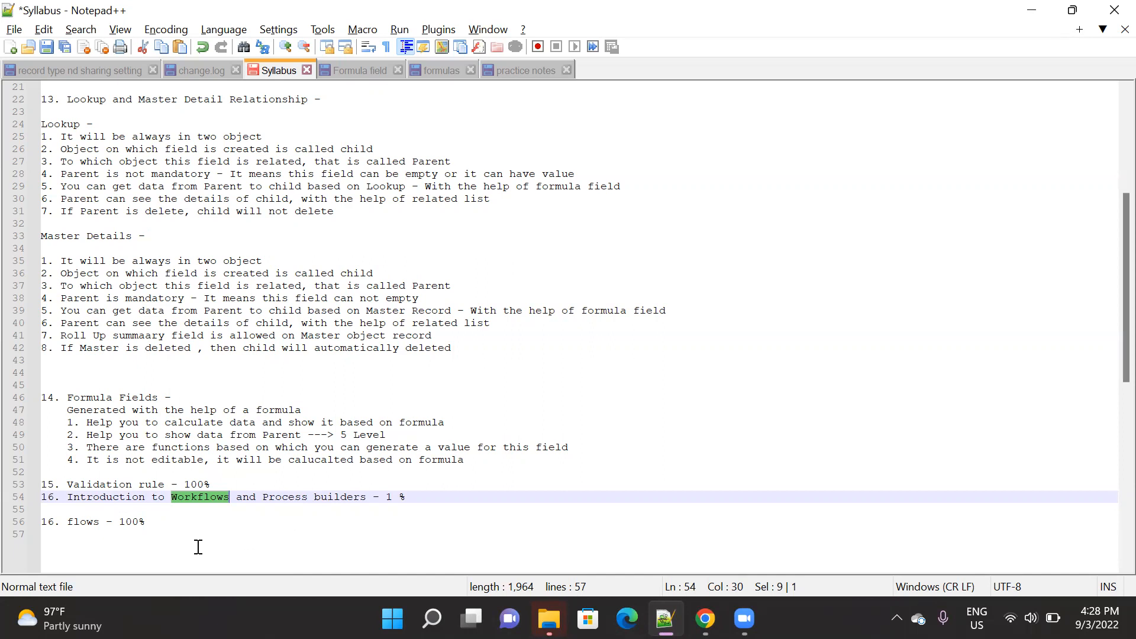
drag(424, 497, 51, 496)
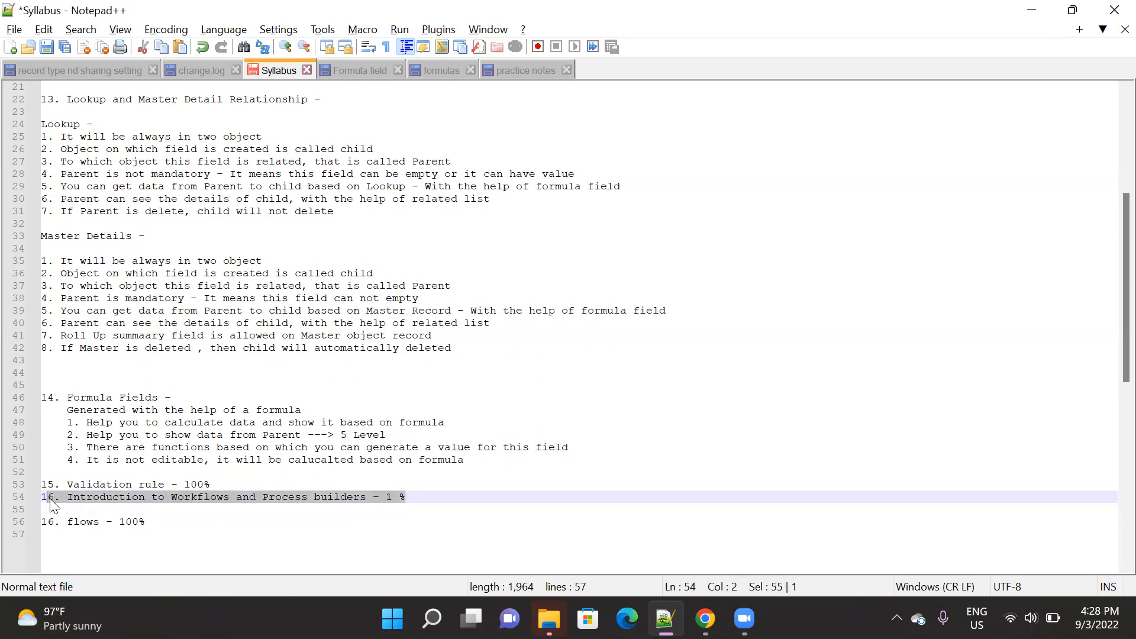
drag(172, 484, 48, 485)
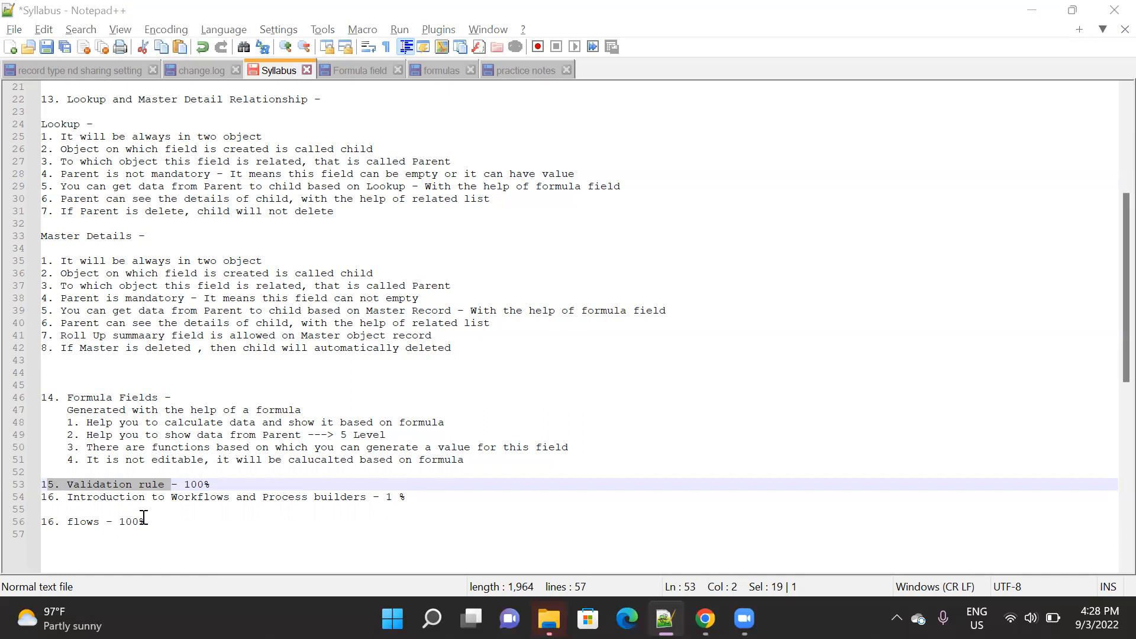
- Switch to Salesforce in Chrome and open the Student object's validation rules
key(alt+Tab)
key(alt+Tab)
key(alt+Tab)
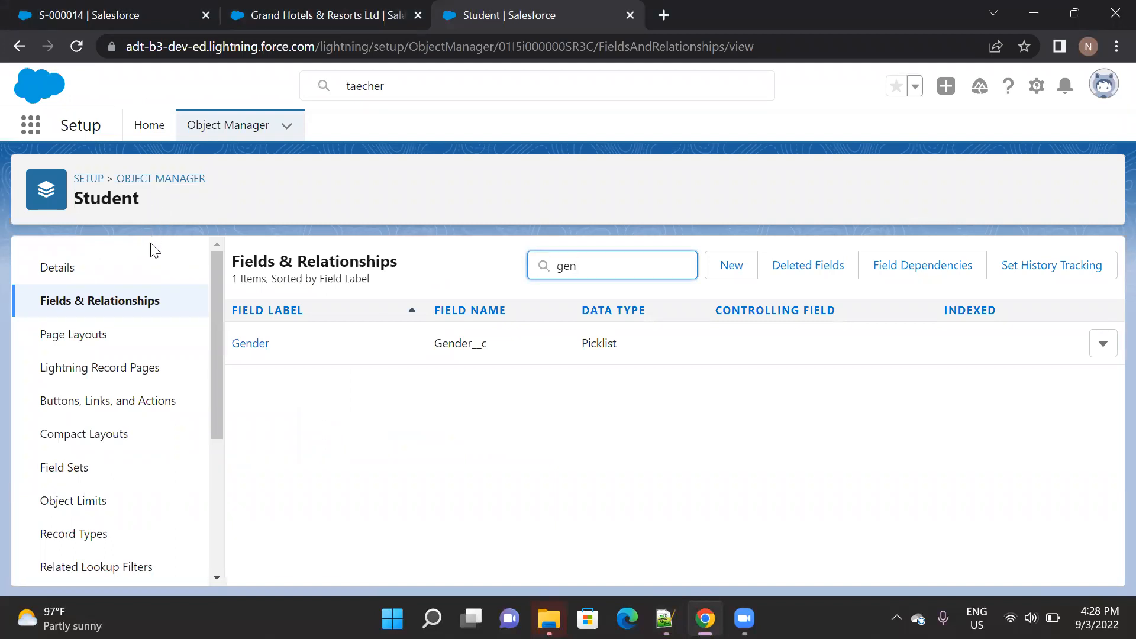
scroll(152, 349, down, 4)
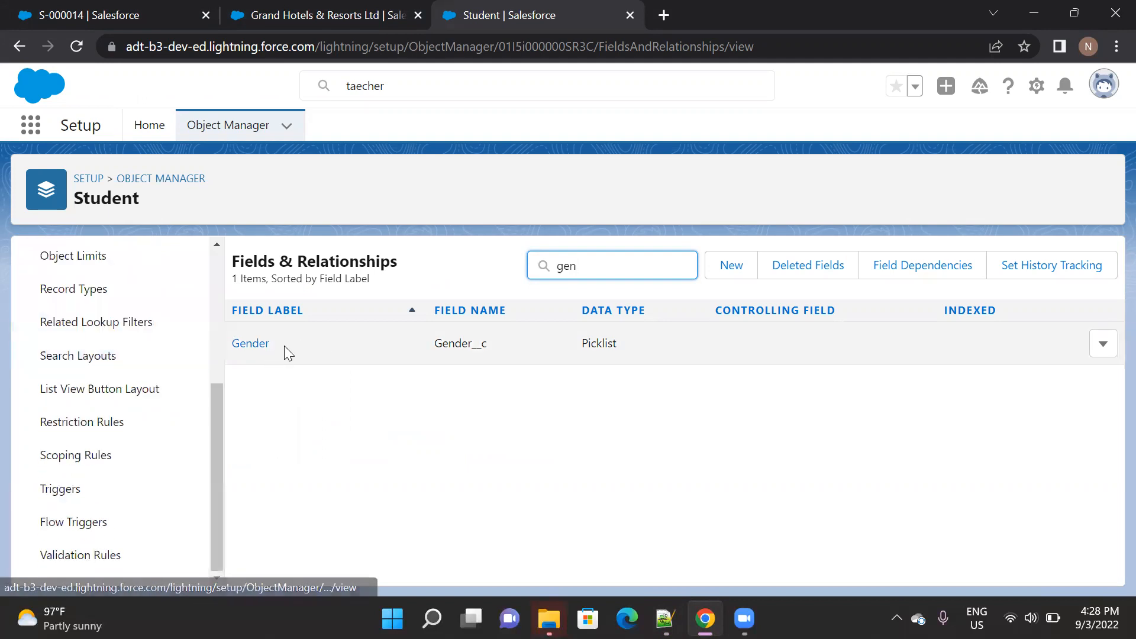
click(83, 554)
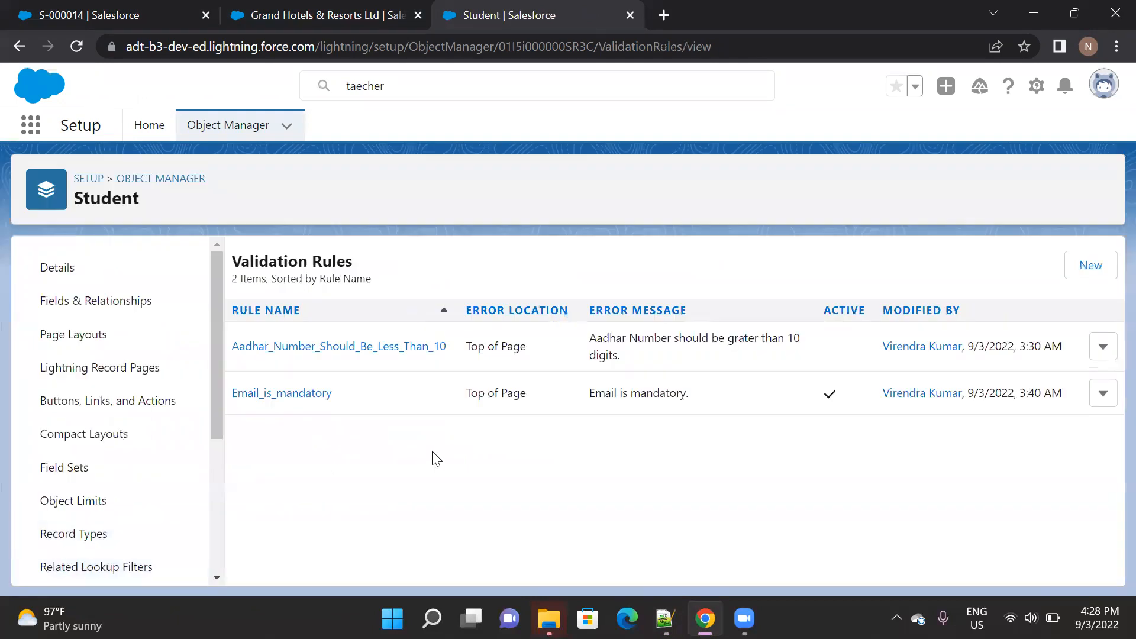
- Start a new Student validation rule named Gender_should_be_same
click(1087, 270)
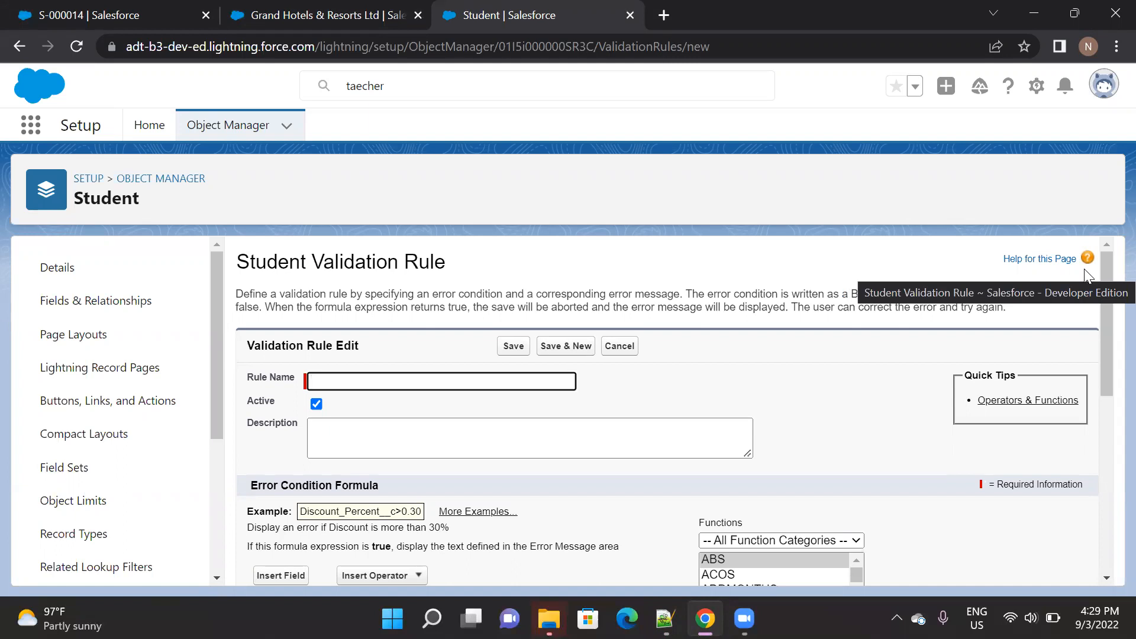
text(Gender should be sa,me)
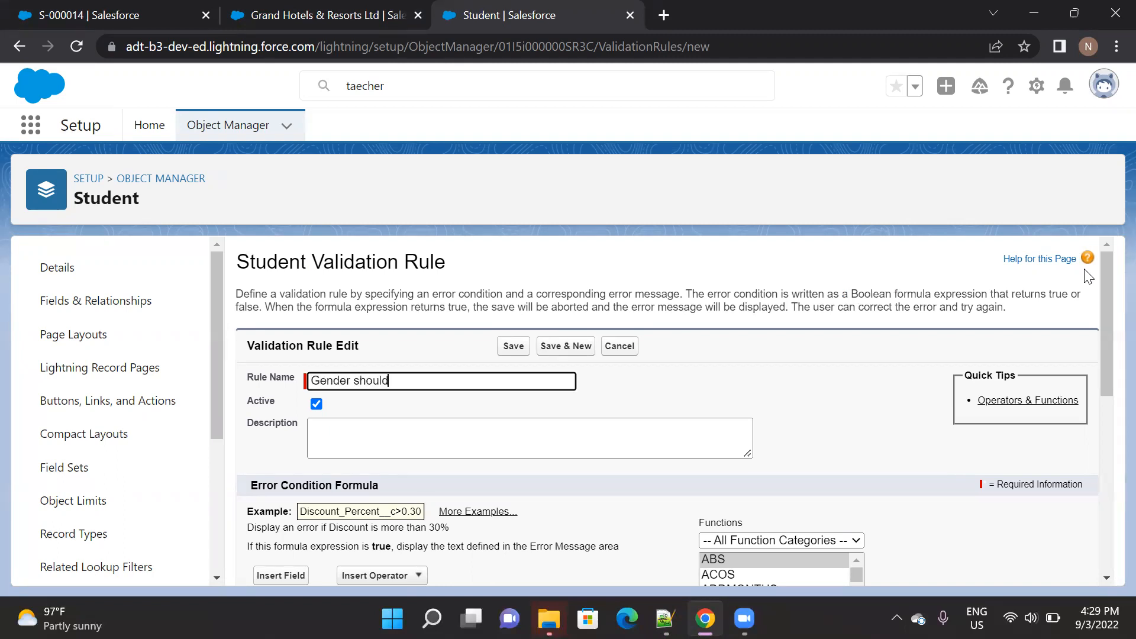
key(BackSpace)
key(BackSpace)
key(BackSpace)
text(me)
key(Tab)
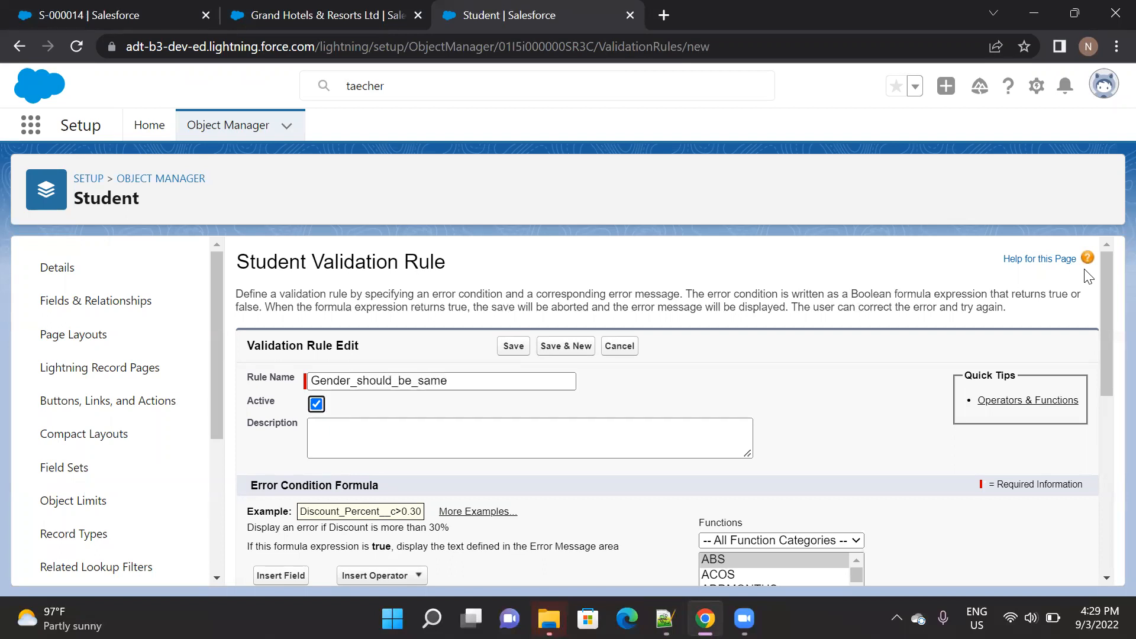
- Look through the Student fields that can be inserted into the error condition formula, then close the field picker
scroll(1087, 274, down, 2)
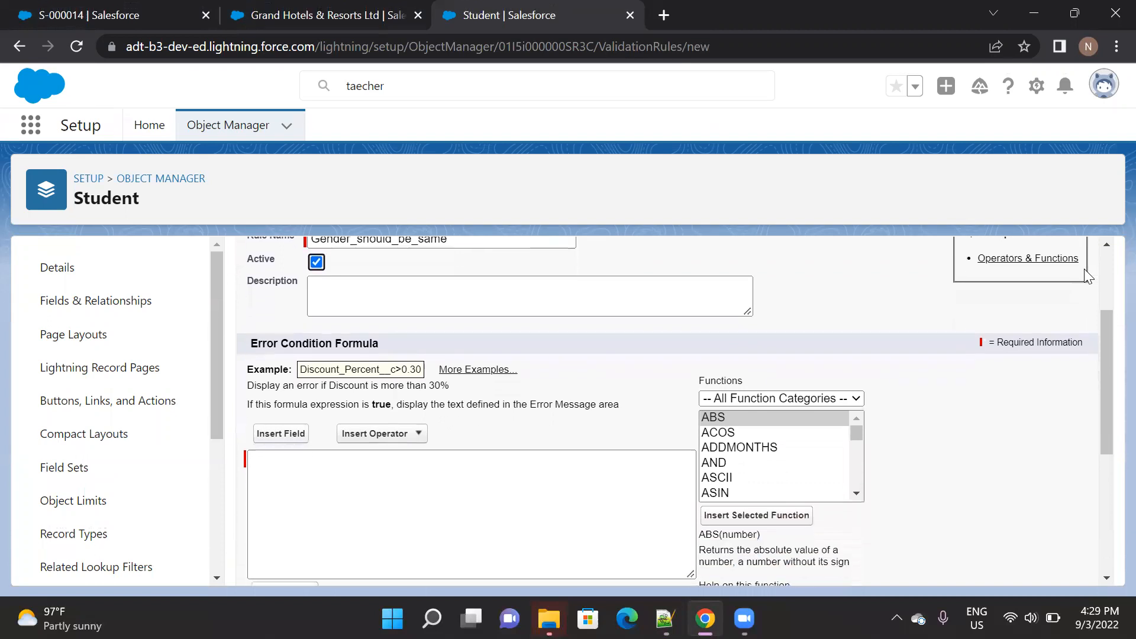
click(288, 436)
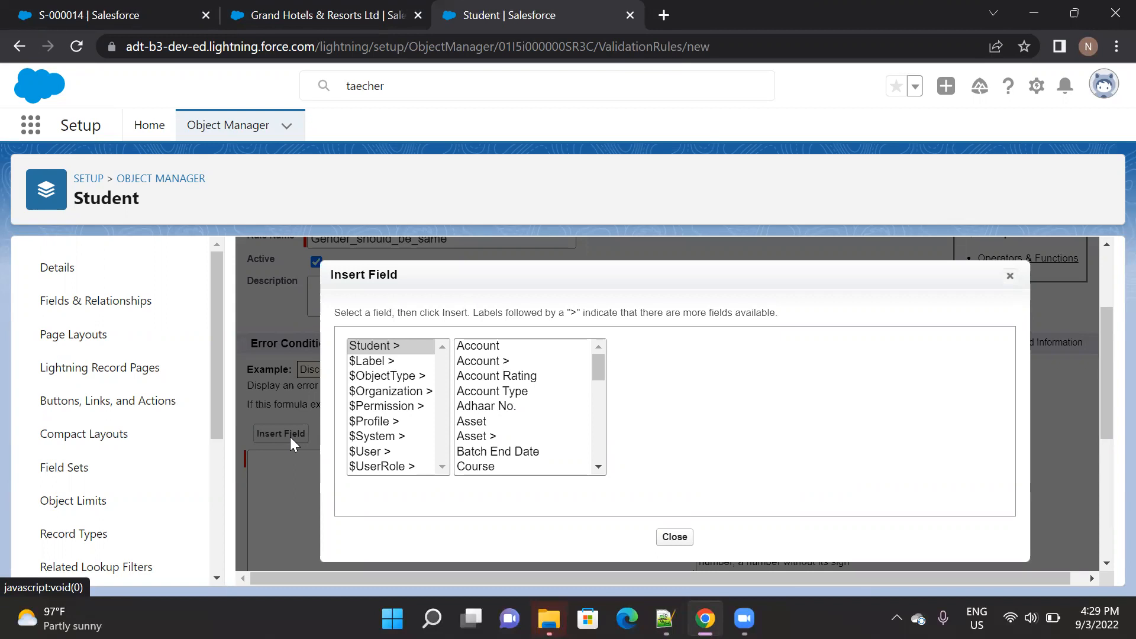
scroll(529, 453, down, 2)
scroll(529, 455, down, 6)
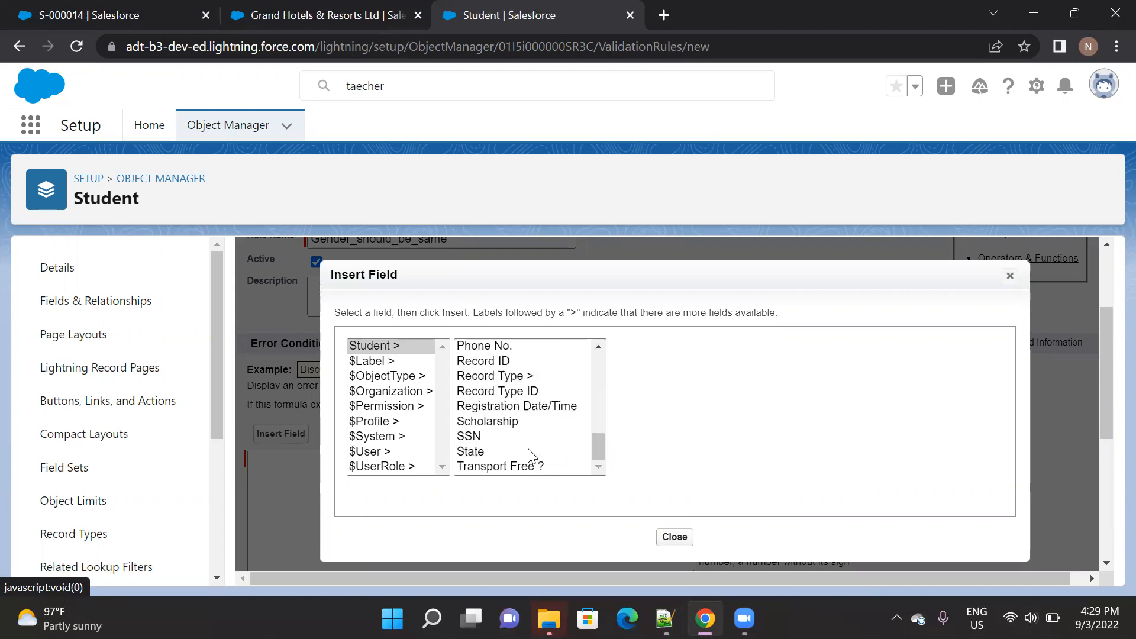
scroll(504, 447, up, 10)
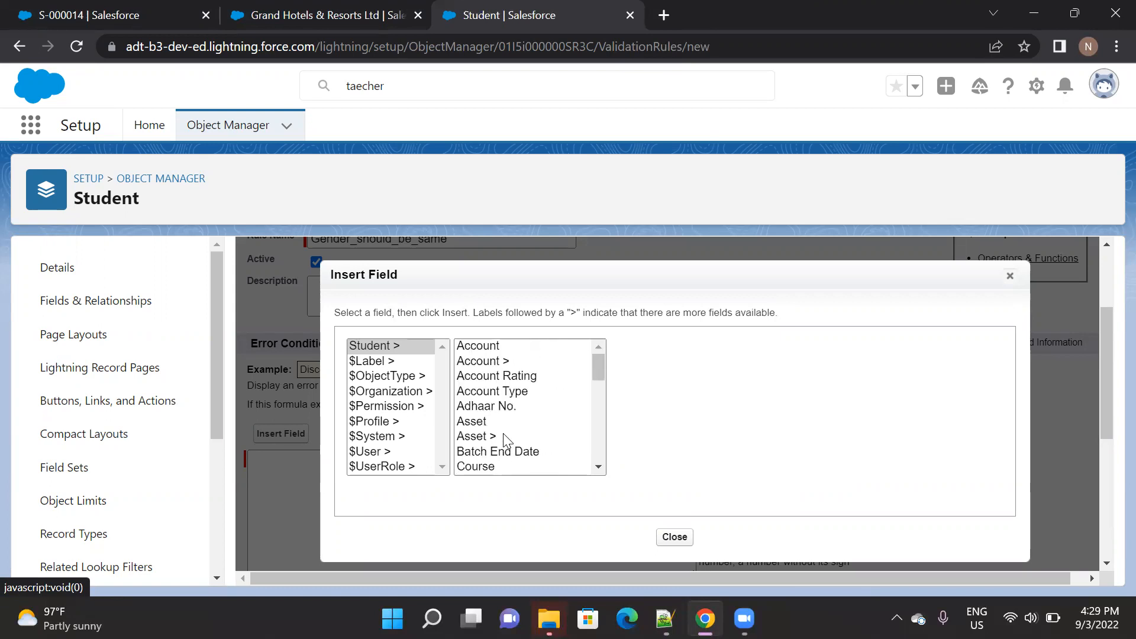
scroll(505, 441, up, 3)
scroll(506, 441, down, 10)
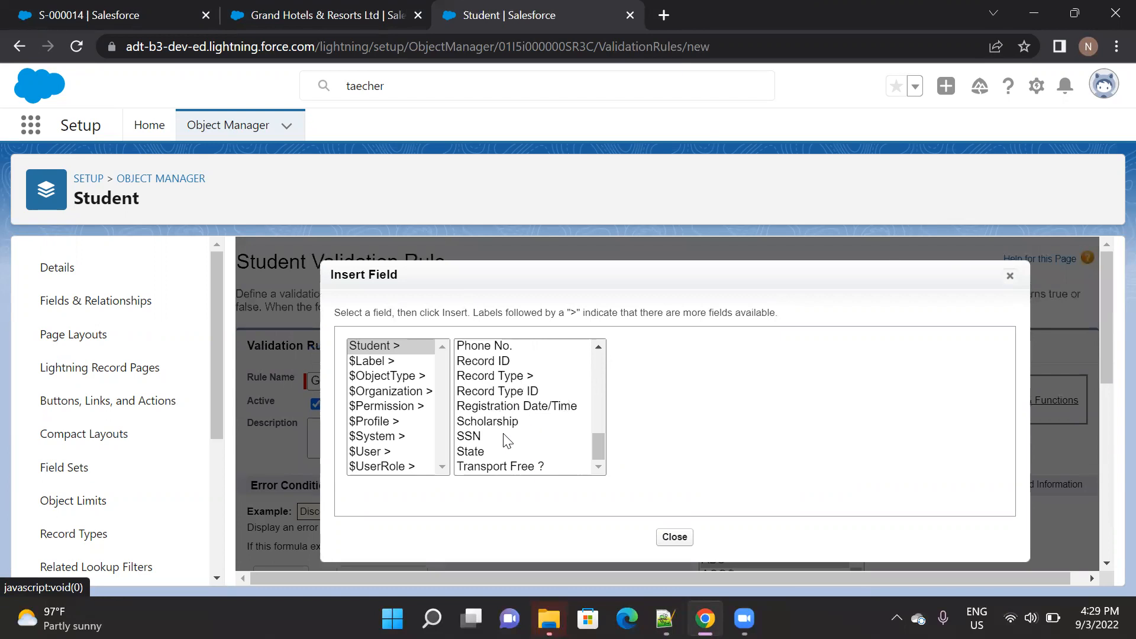
scroll(506, 441, down, 2)
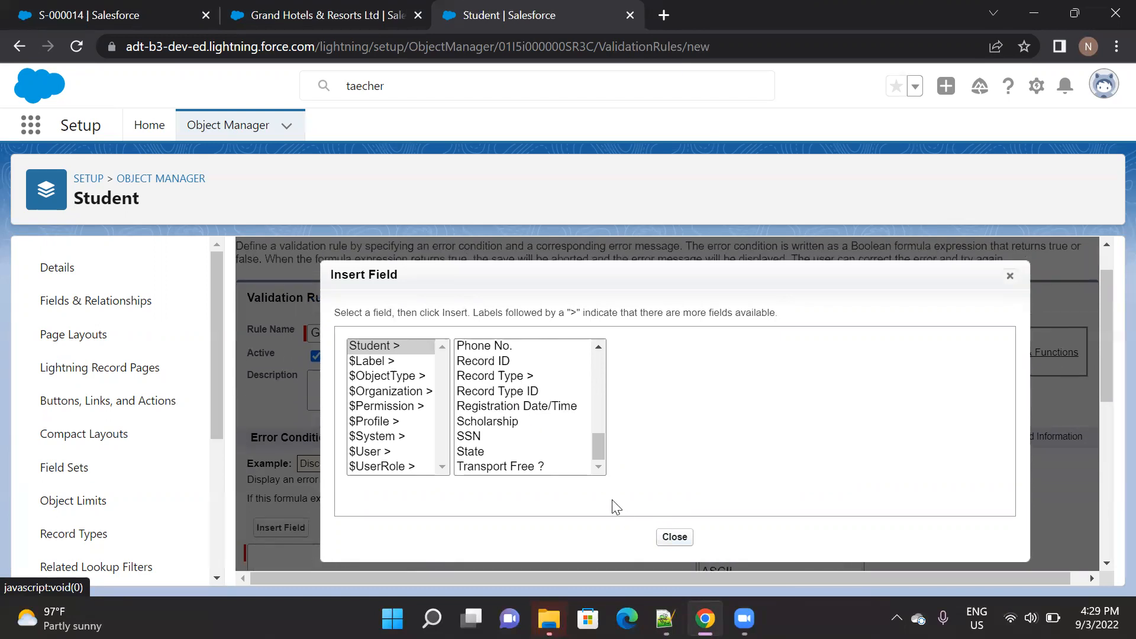
click(1009, 276)
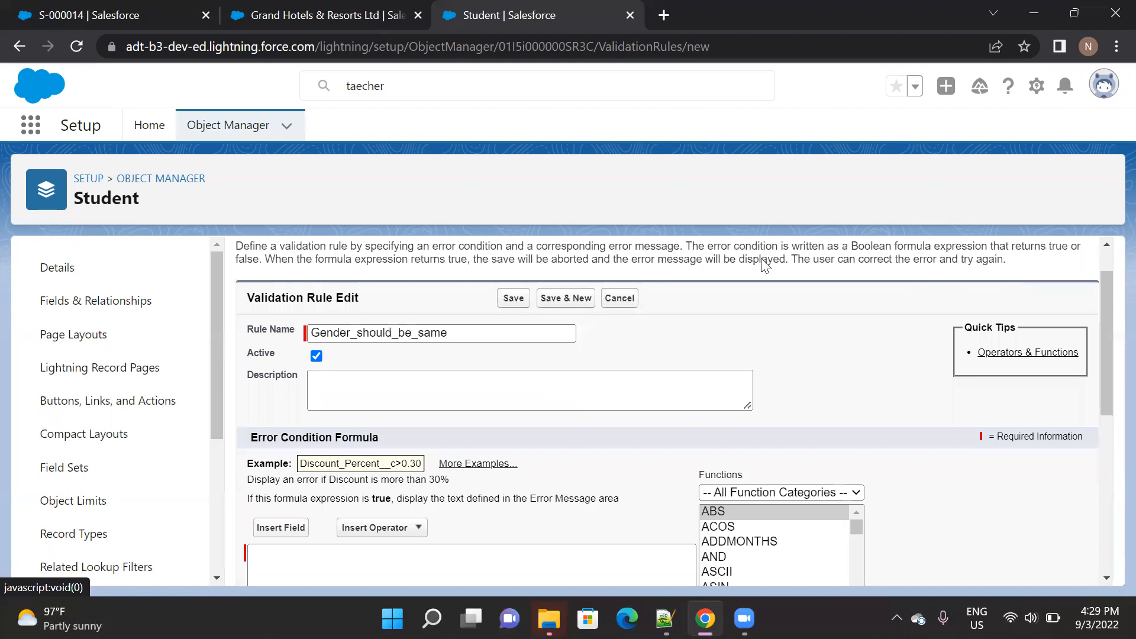
- Start a new custom field on the Student object with Lookup Relationship as its data type
click(106, 313)
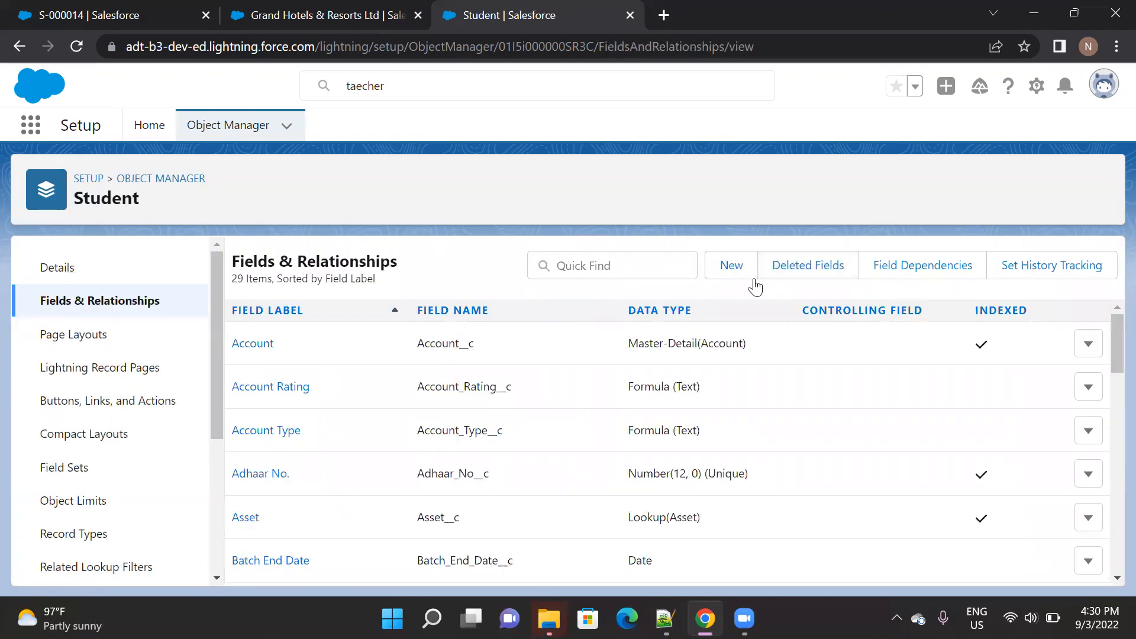
click(734, 267)
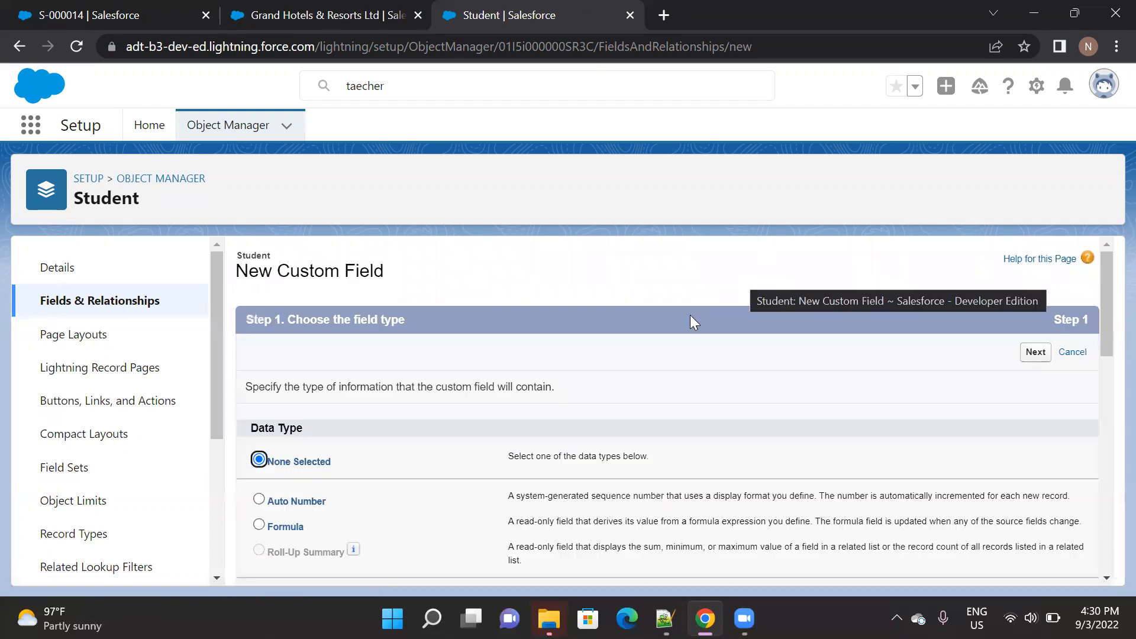
scroll(471, 453, down, 4)
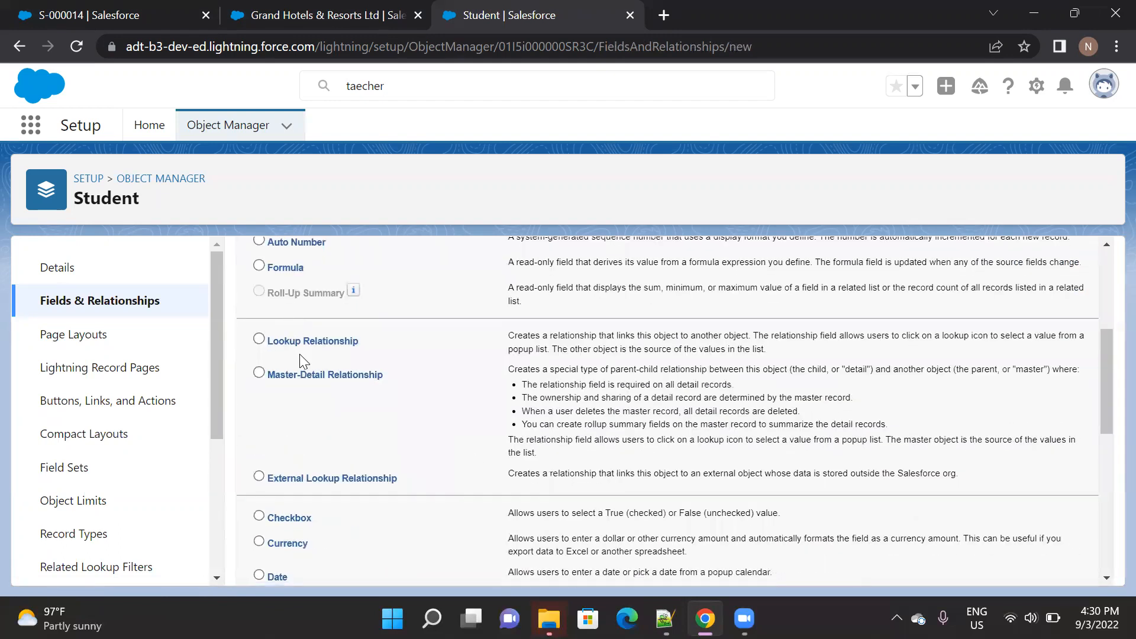
click(301, 336)
scroll(742, 267, down, 5)
scroll(742, 266, down, 3)
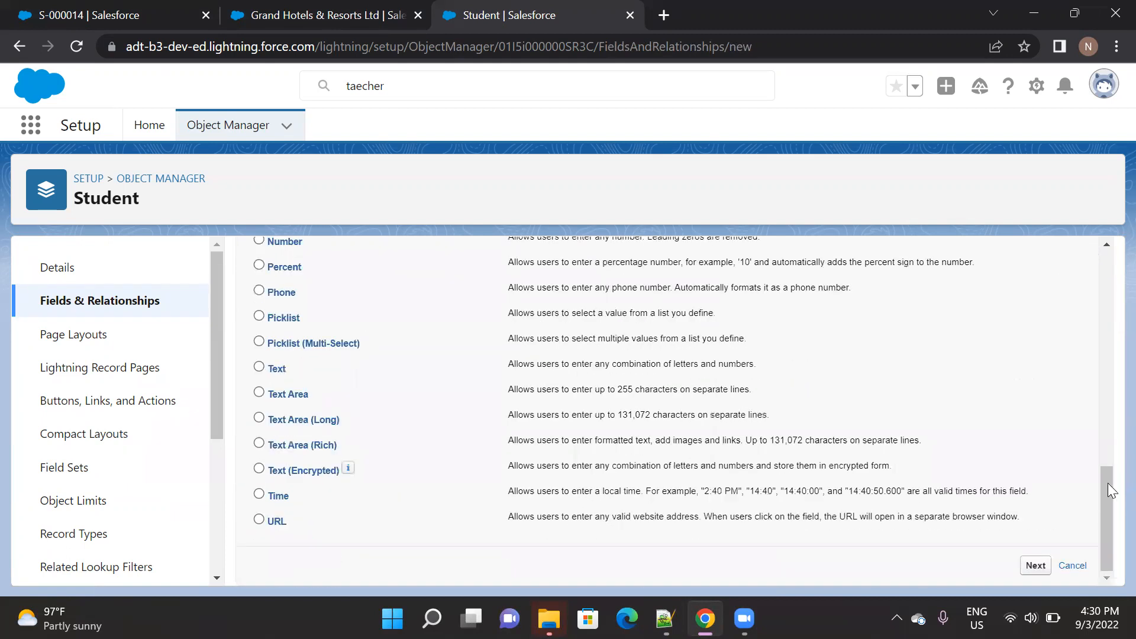
click(1039, 568)
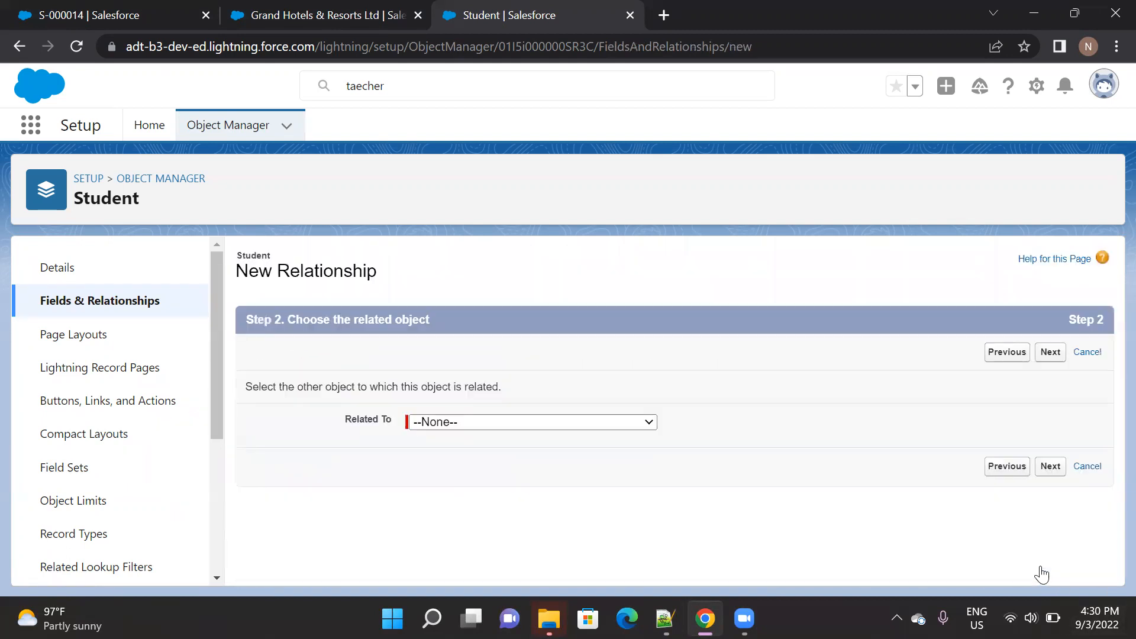
- Relate the new lookup field to the Teacher object and proceed to its label and name
click(579, 425)
text(te)
key(Return)
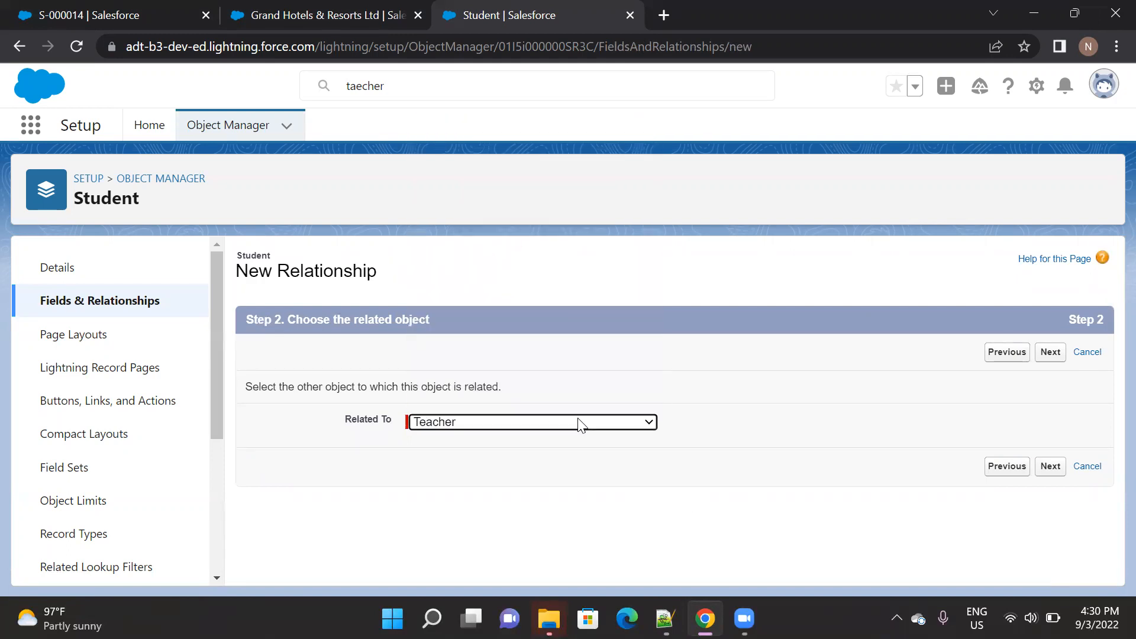
click(1050, 353)
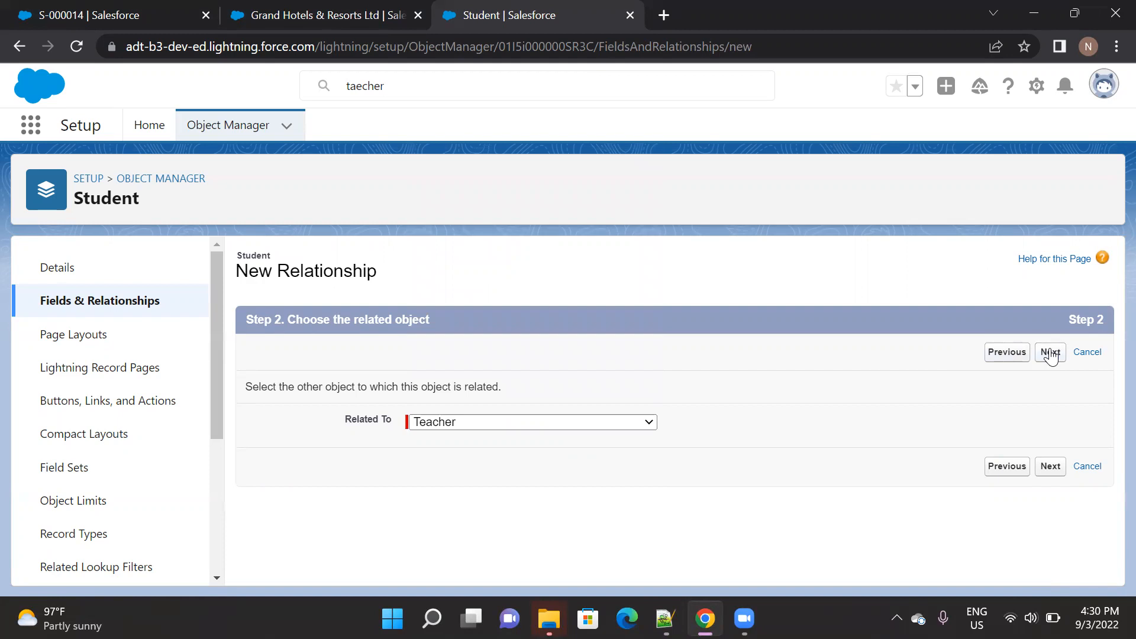
click(1048, 352)
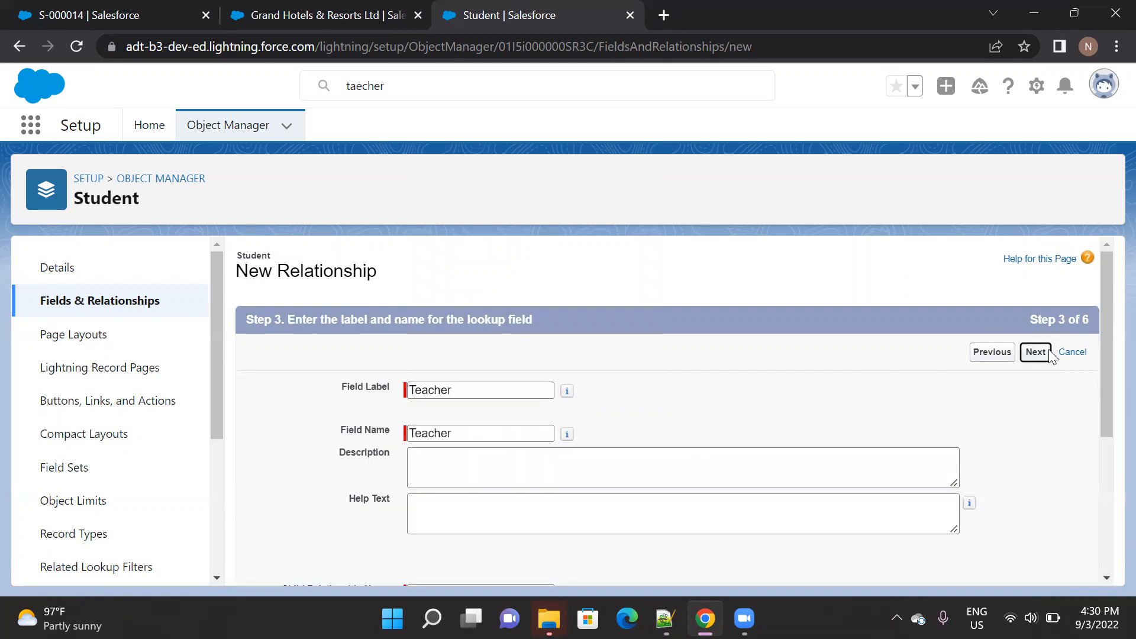
- Save the Teacher lookup field with its default label, name, field-level security and layout settings
click(1050, 354)
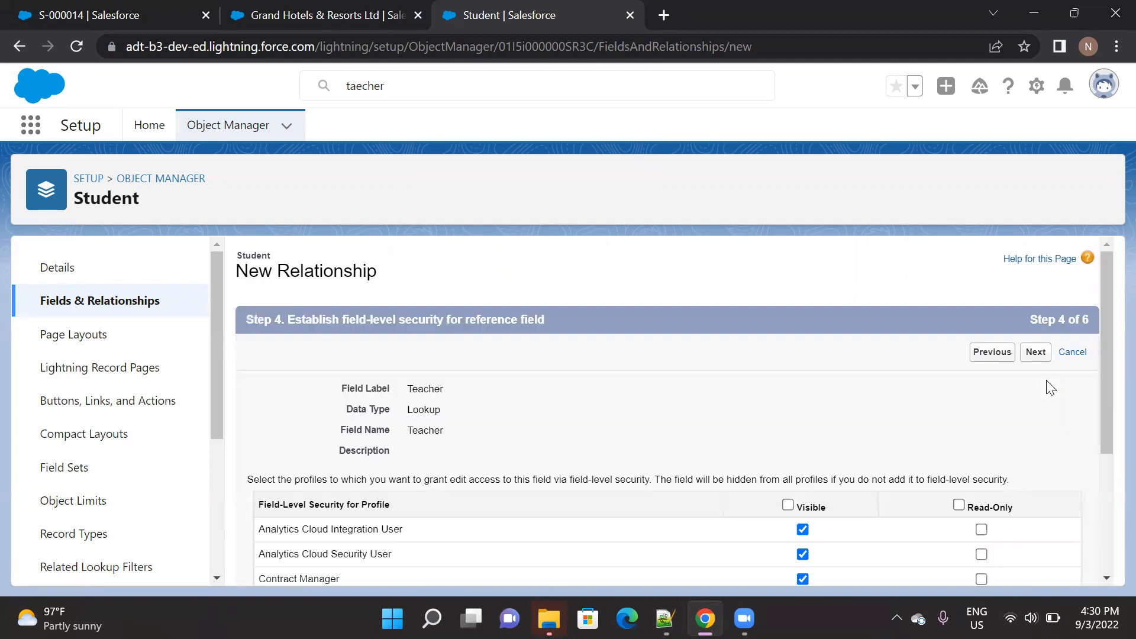
click(1035, 353)
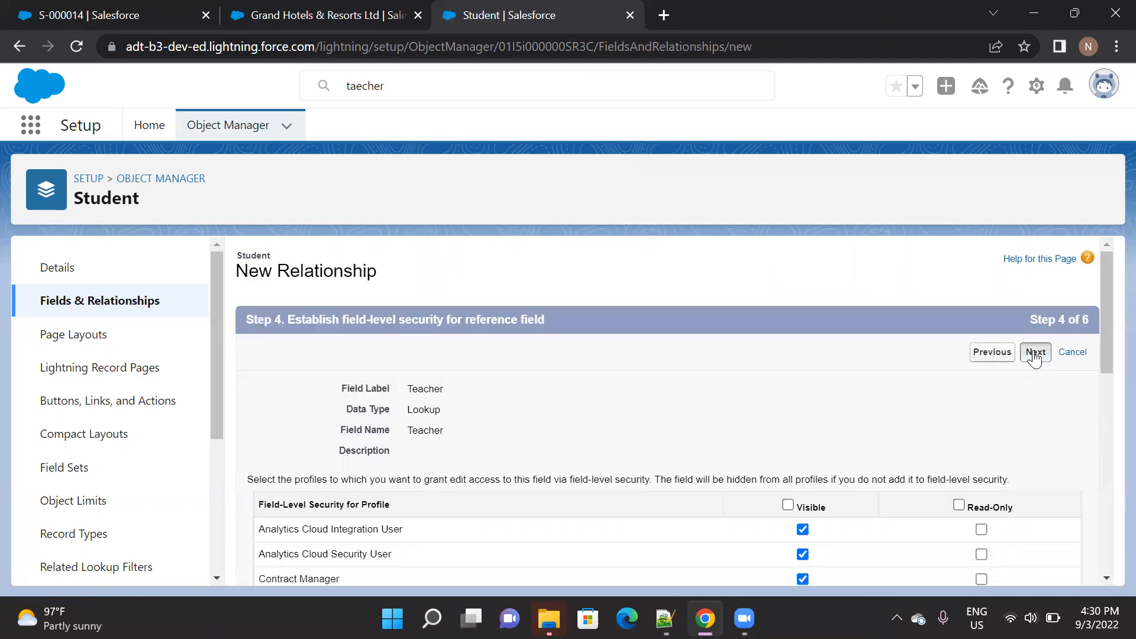
click(1035, 355)
click(1034, 355)
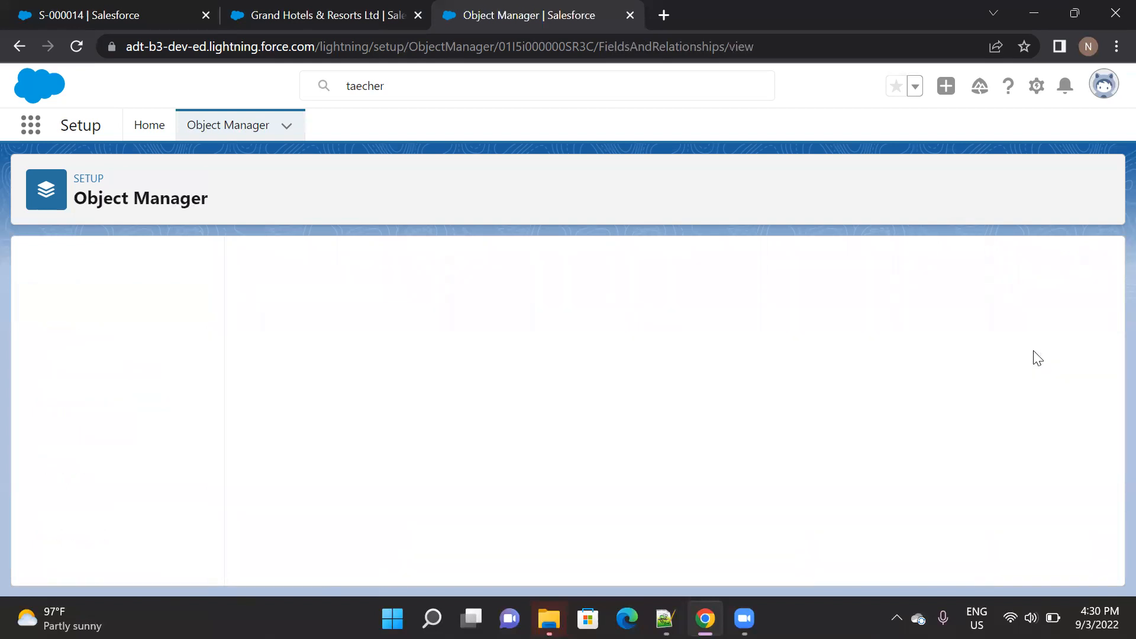
- Start a new active validation rule on the Student object named Gender_should_be_same_as_parent
scroll(118, 507, down, 1)
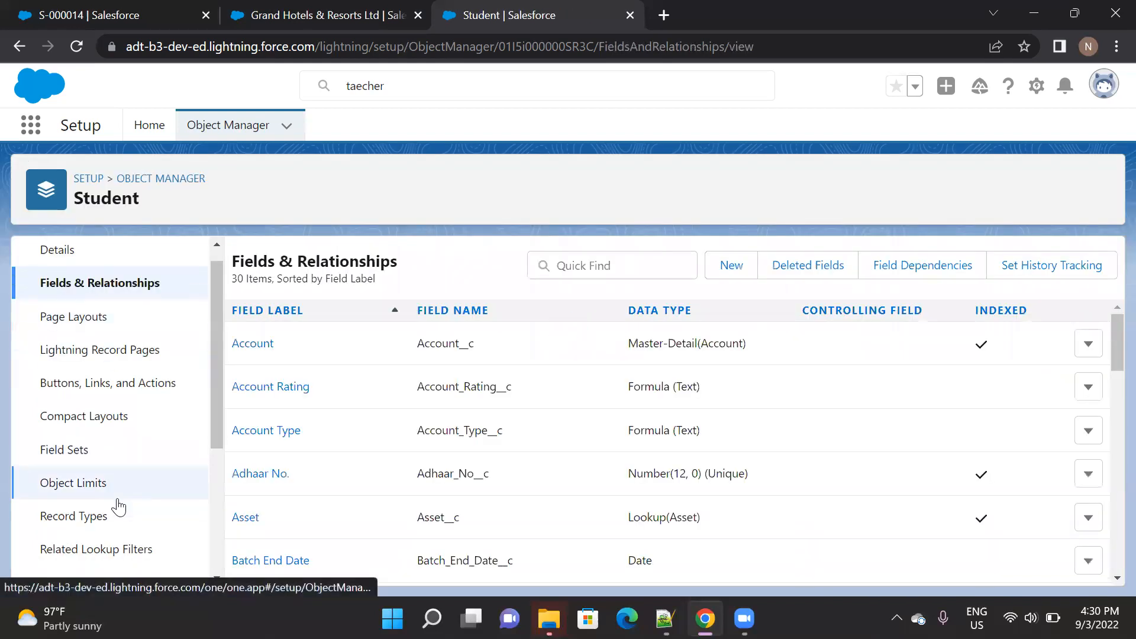
scroll(118, 507, down, 4)
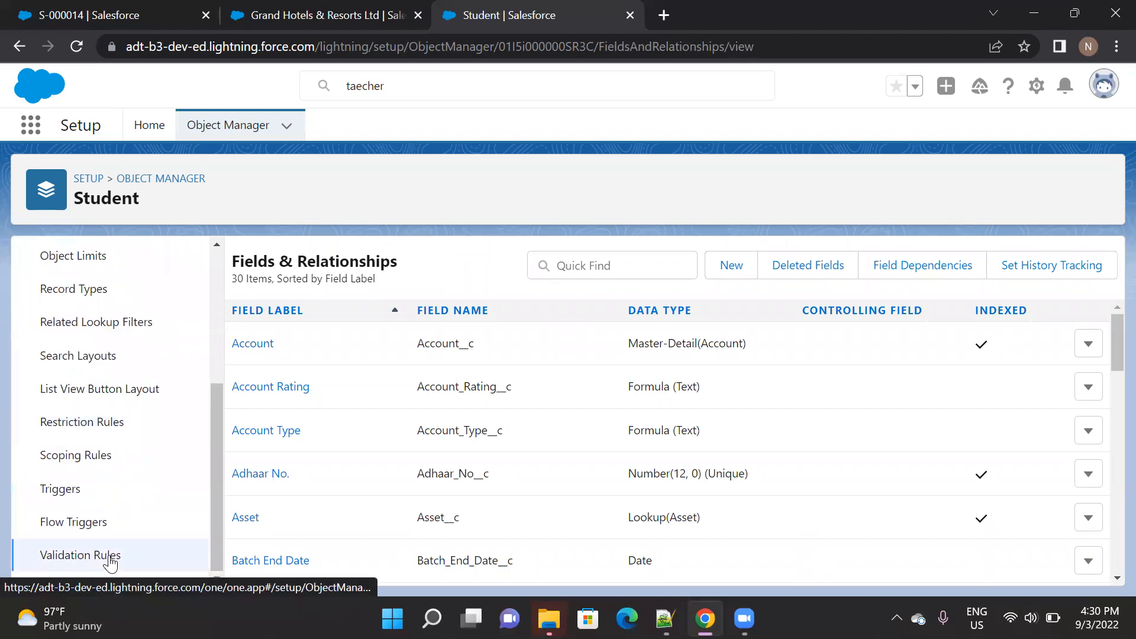
click(112, 555)
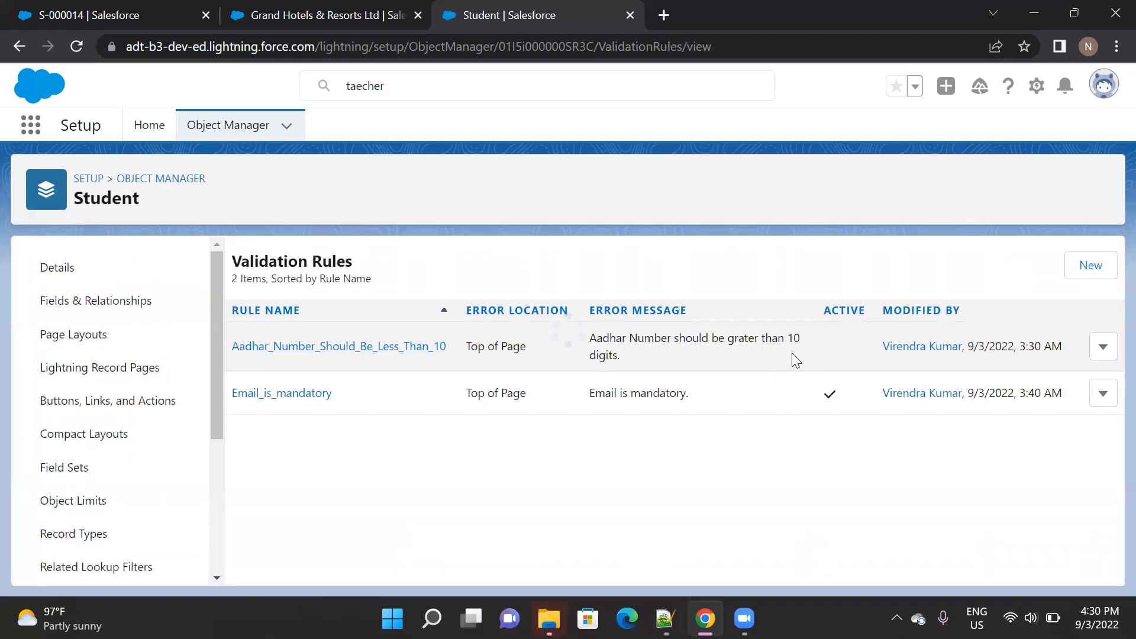
click(1094, 266)
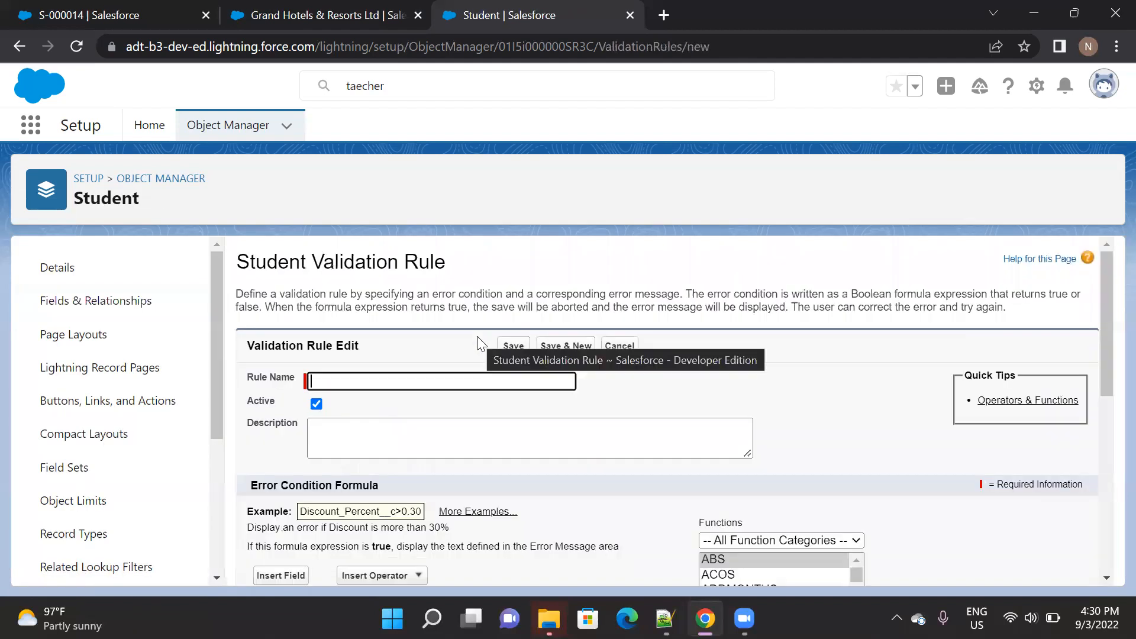
click(320, 379)
text(G)
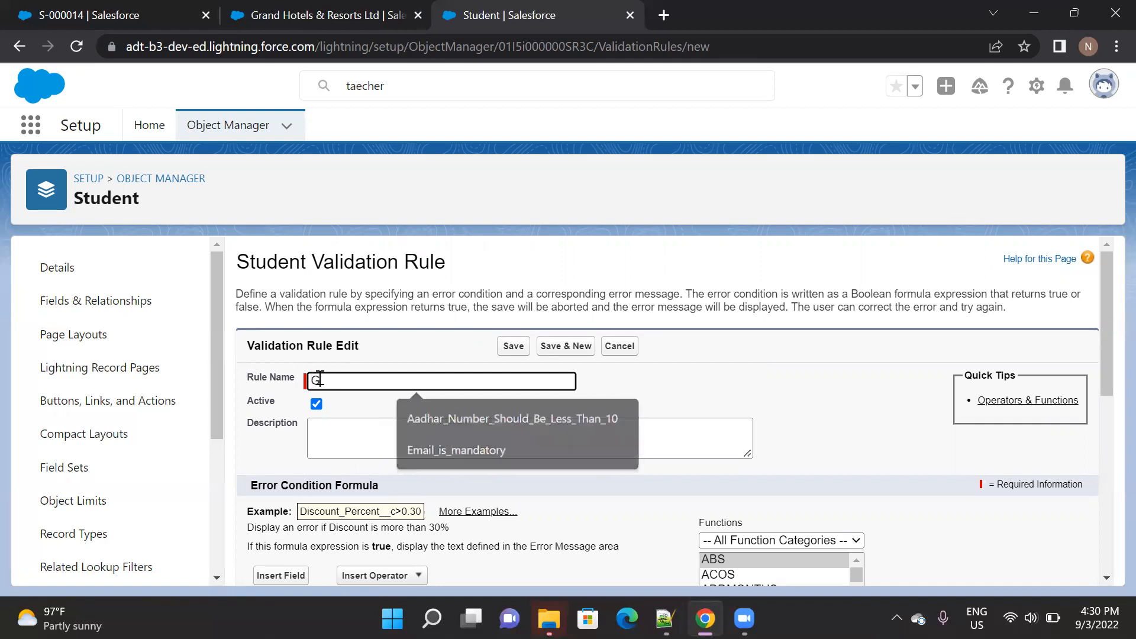
text(eneder )
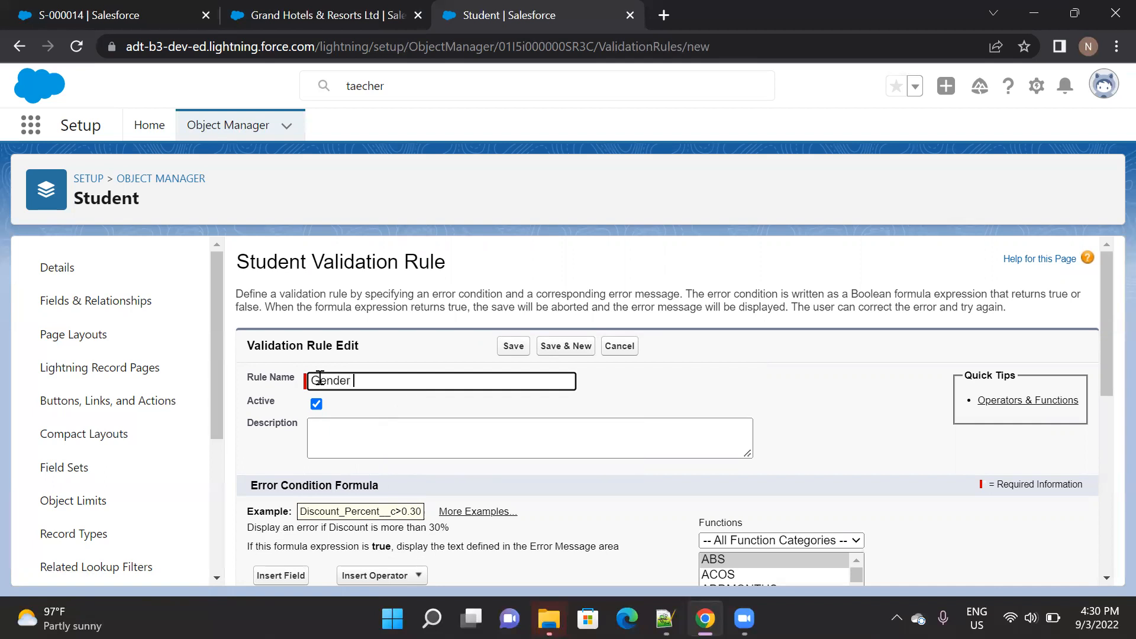
text(should be same as parent)
key(Tab)
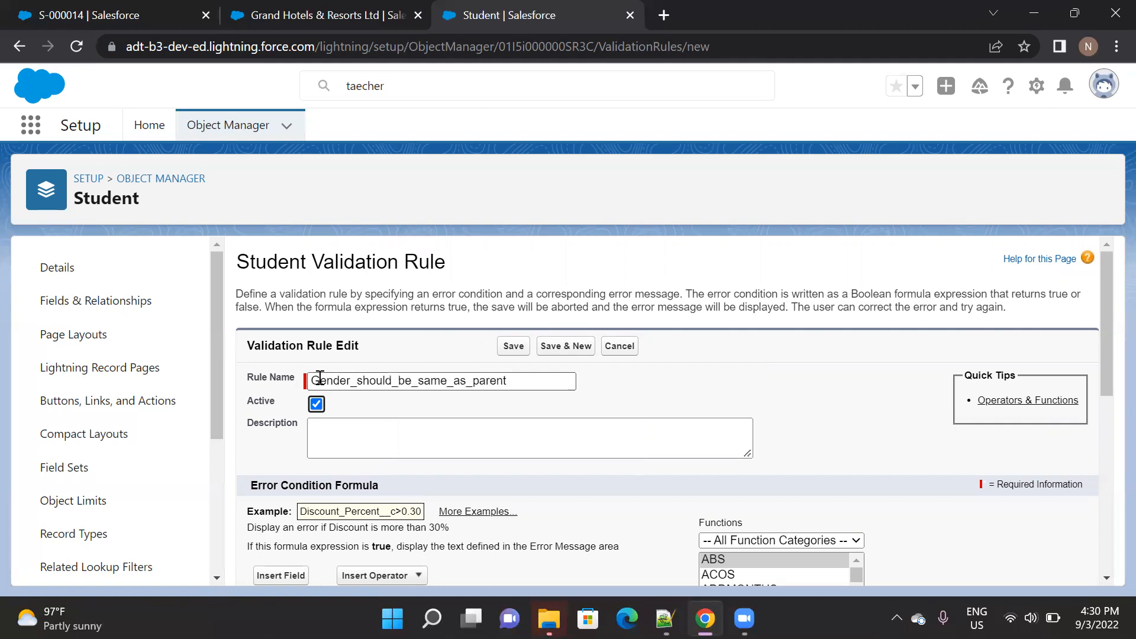
scroll(585, 397, down, 3)
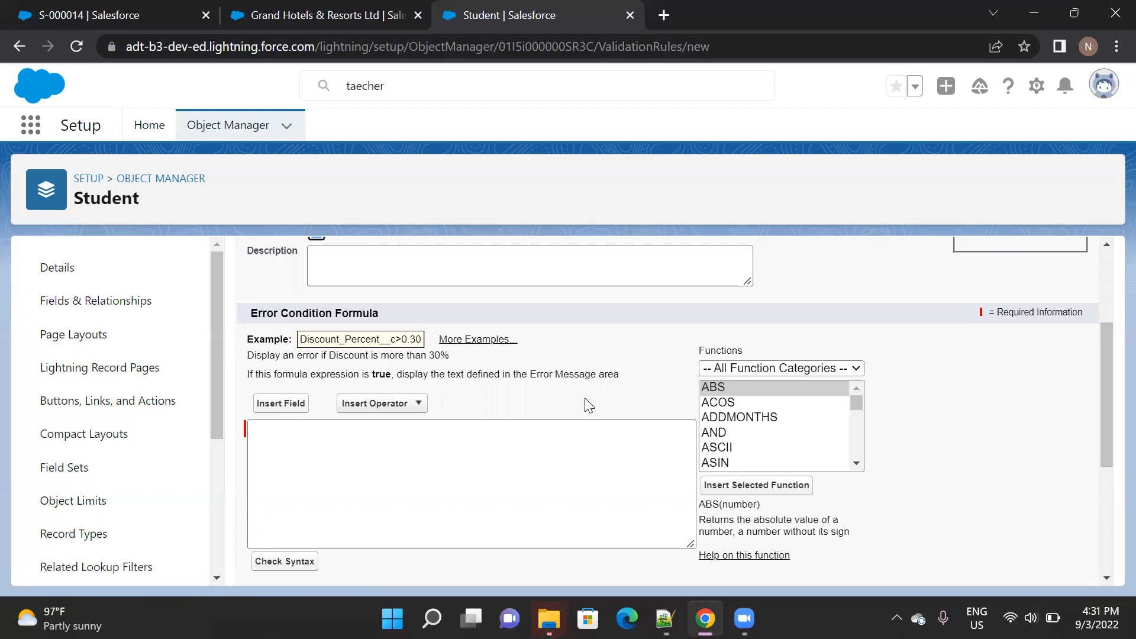
- Insert the Gender field of the related Teacher into the rule's error condition formula
click(290, 405)
scroll(519, 399, down, 5)
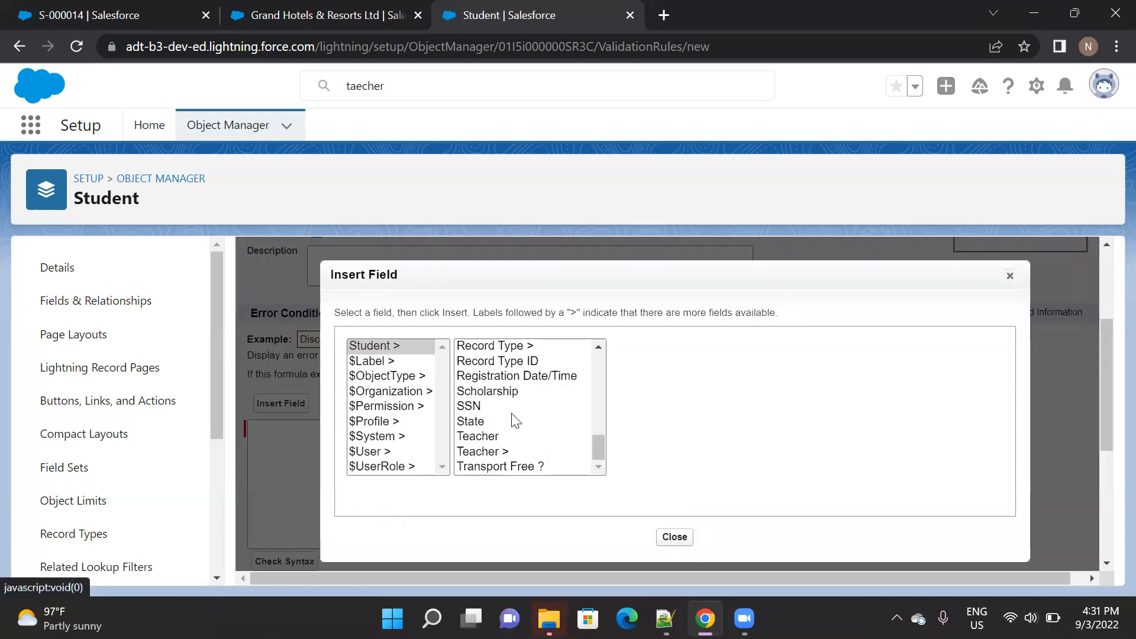
click(497, 451)
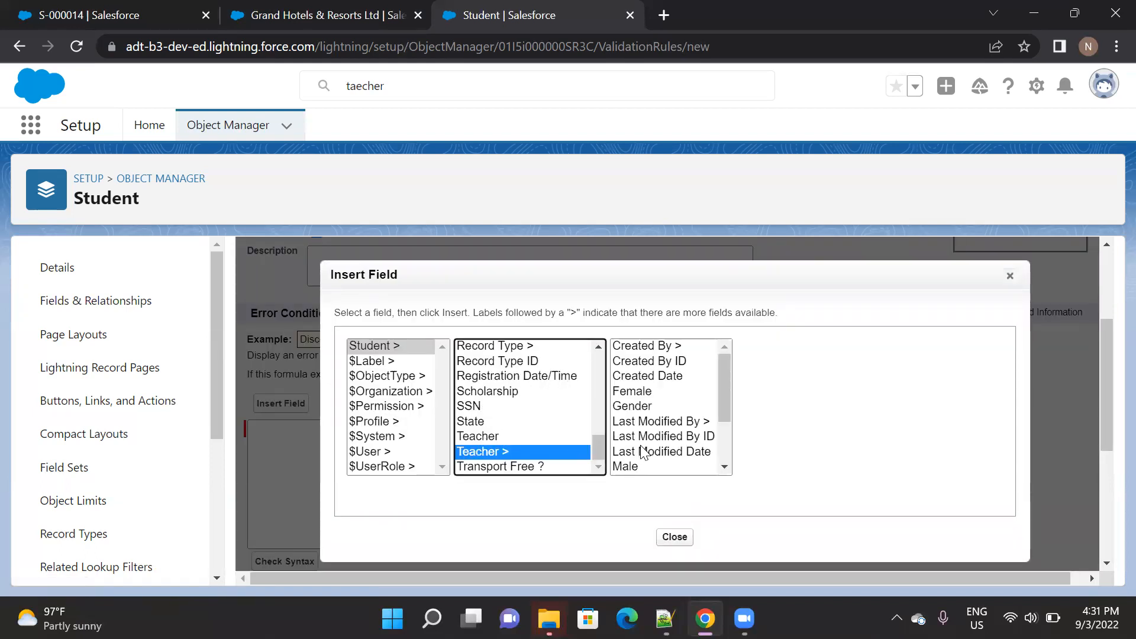
click(629, 397)
click(632, 407)
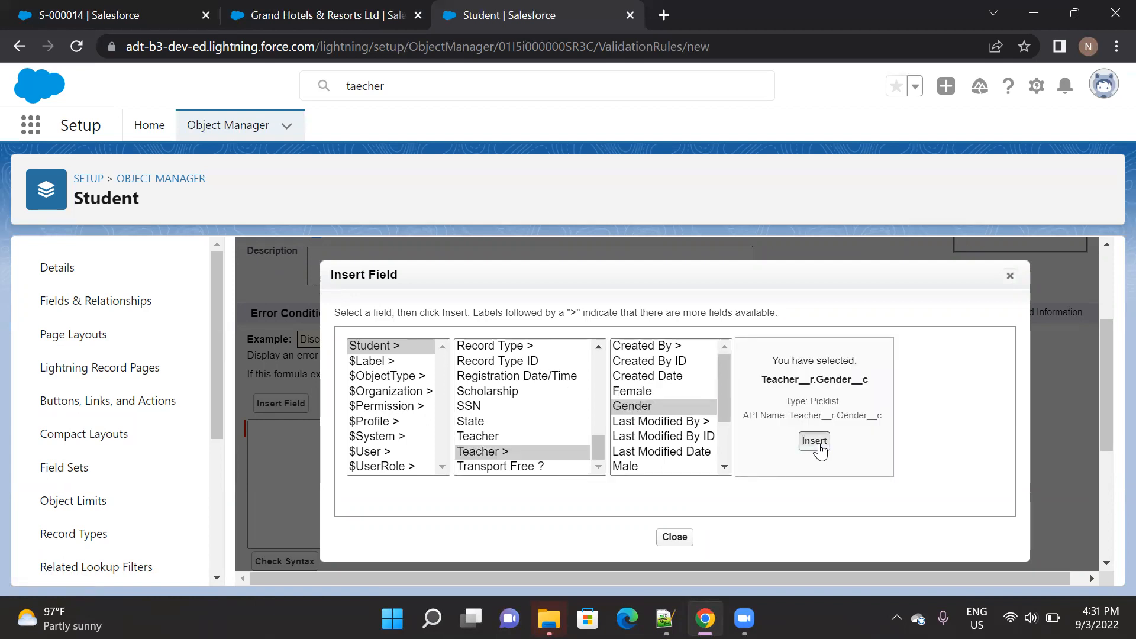
click(814, 441)
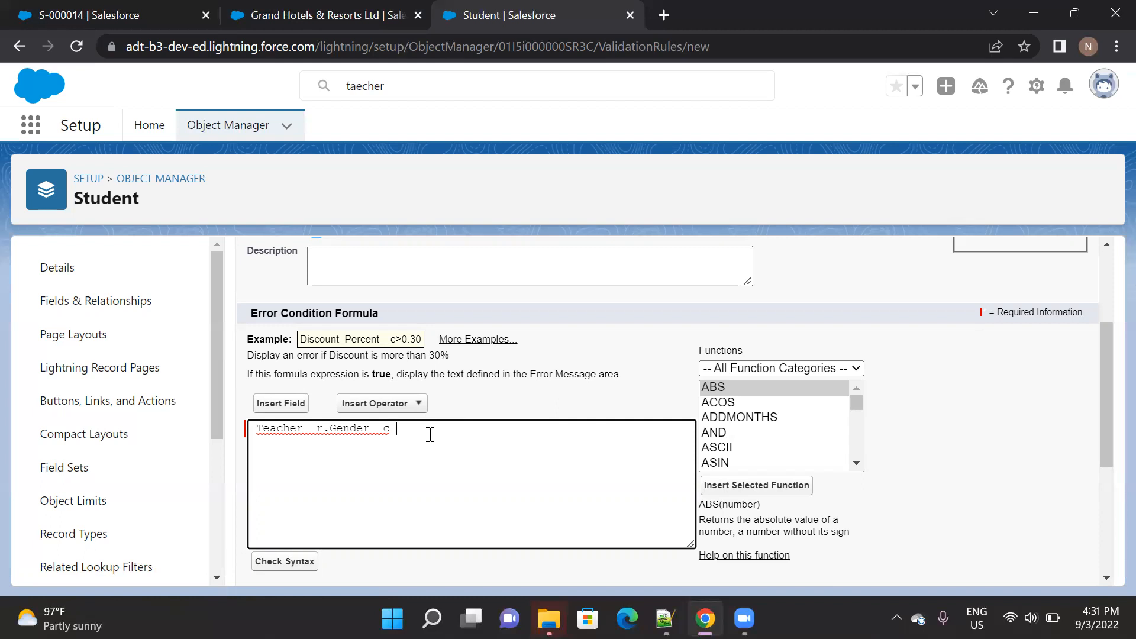
- Complete the comparison by adding the Not Equal operator and the Student's own Gender field to the formula
click(393, 412)
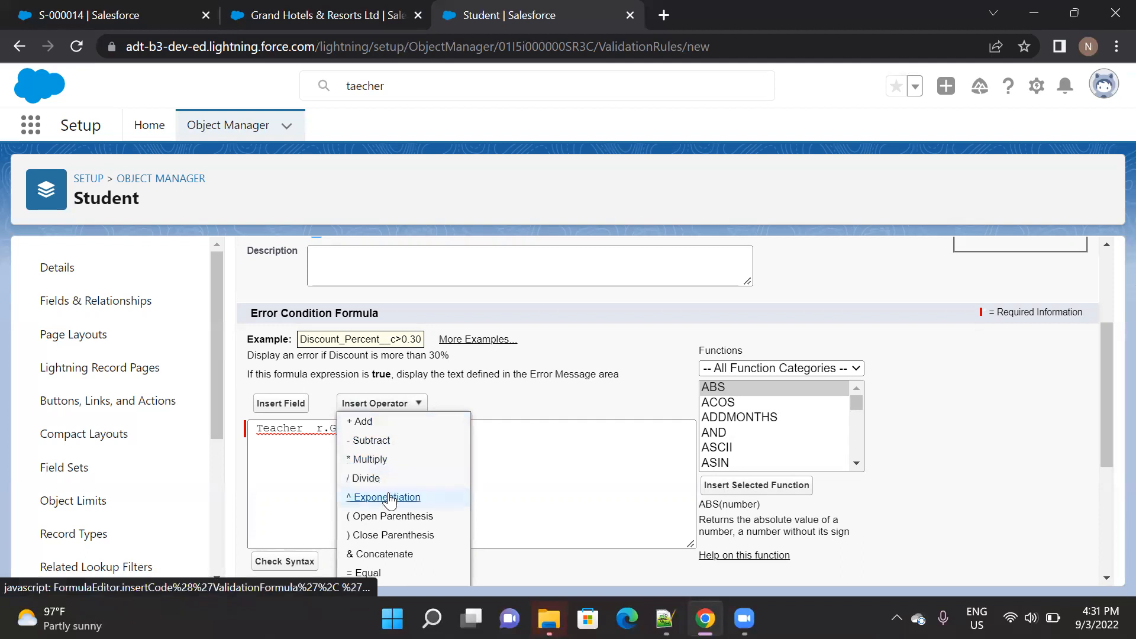
scroll(388, 500, down, 1)
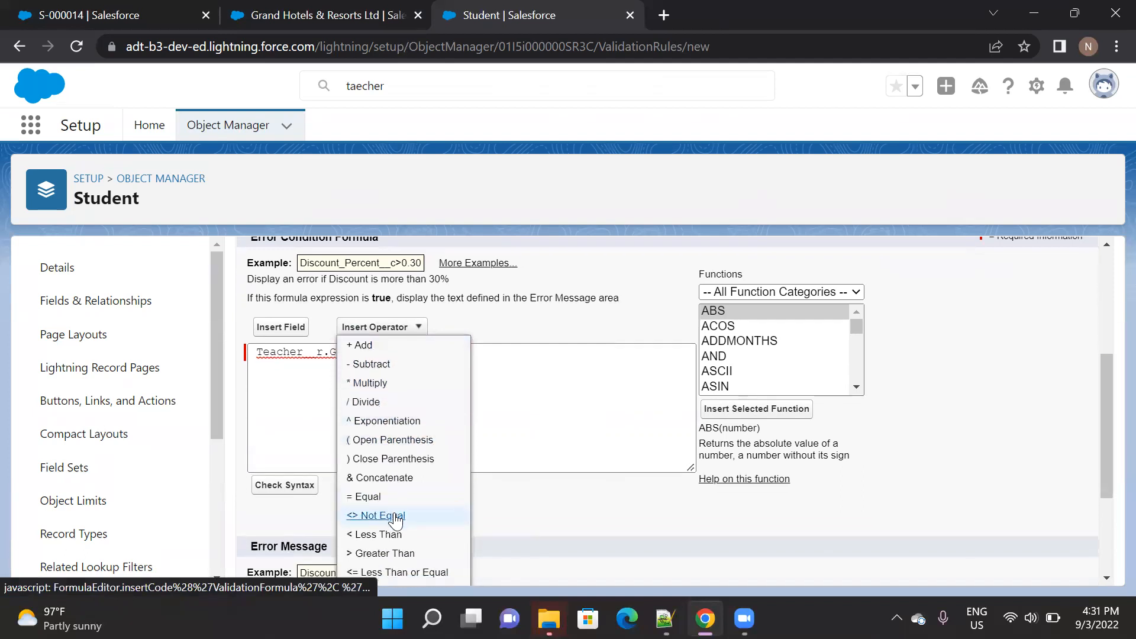
click(396, 517)
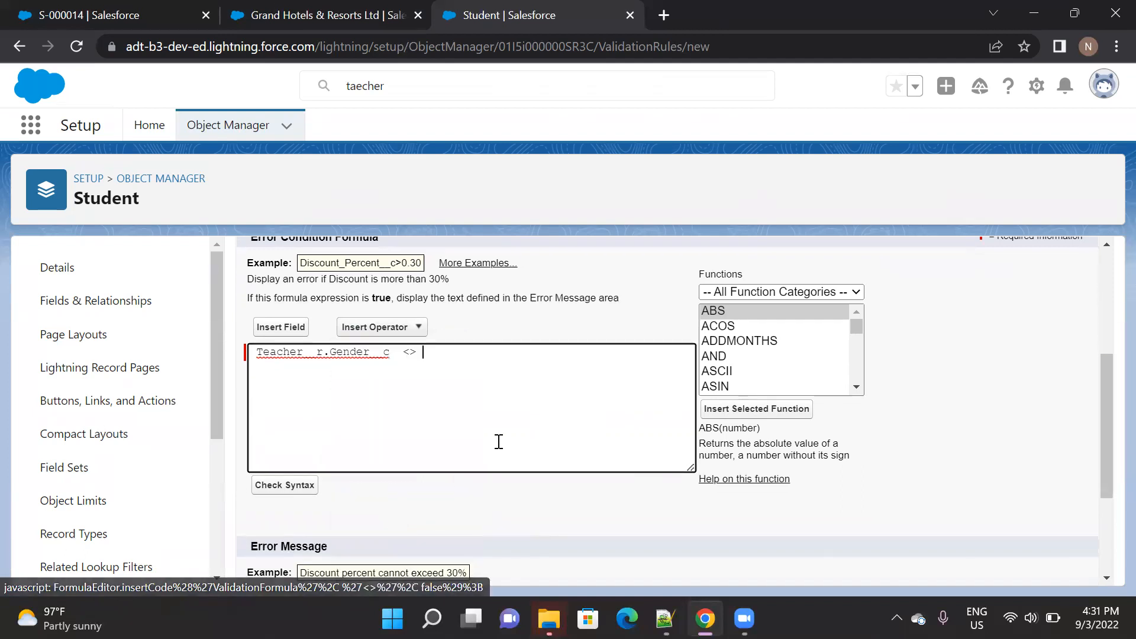
click(280, 327)
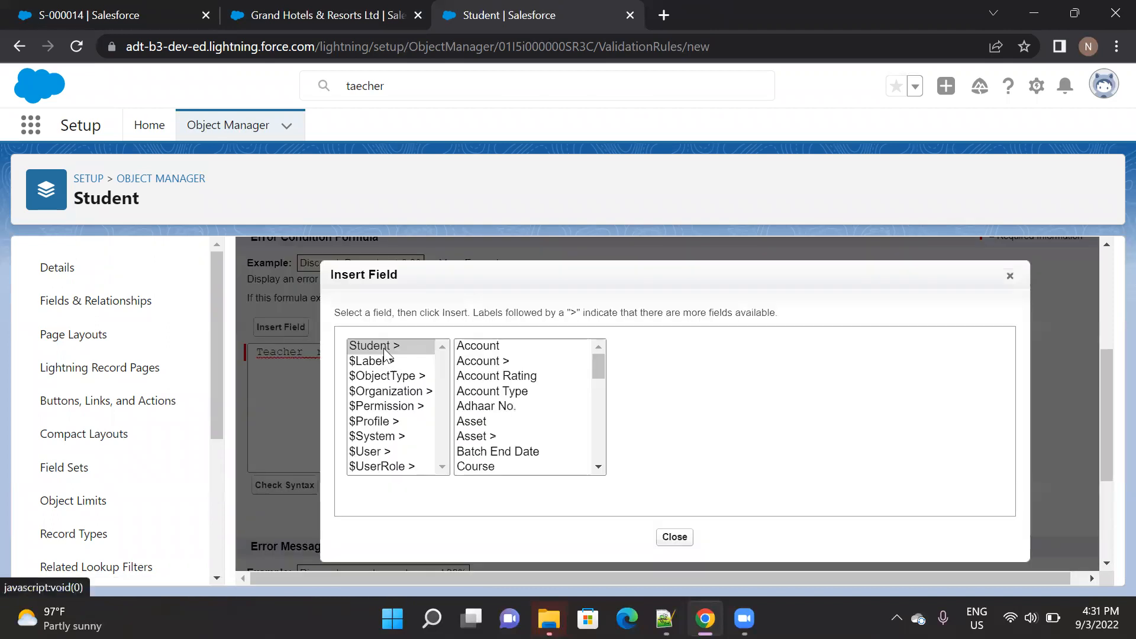
scroll(523, 398, down, 5)
scroll(523, 397, up, 1)
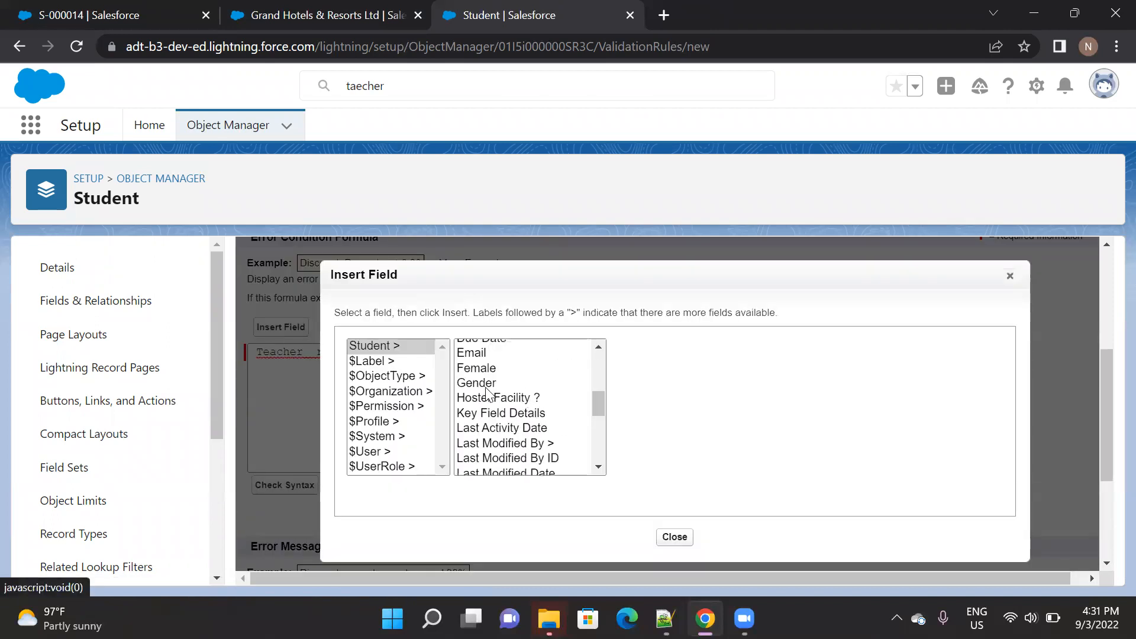
click(489, 383)
click(660, 441)
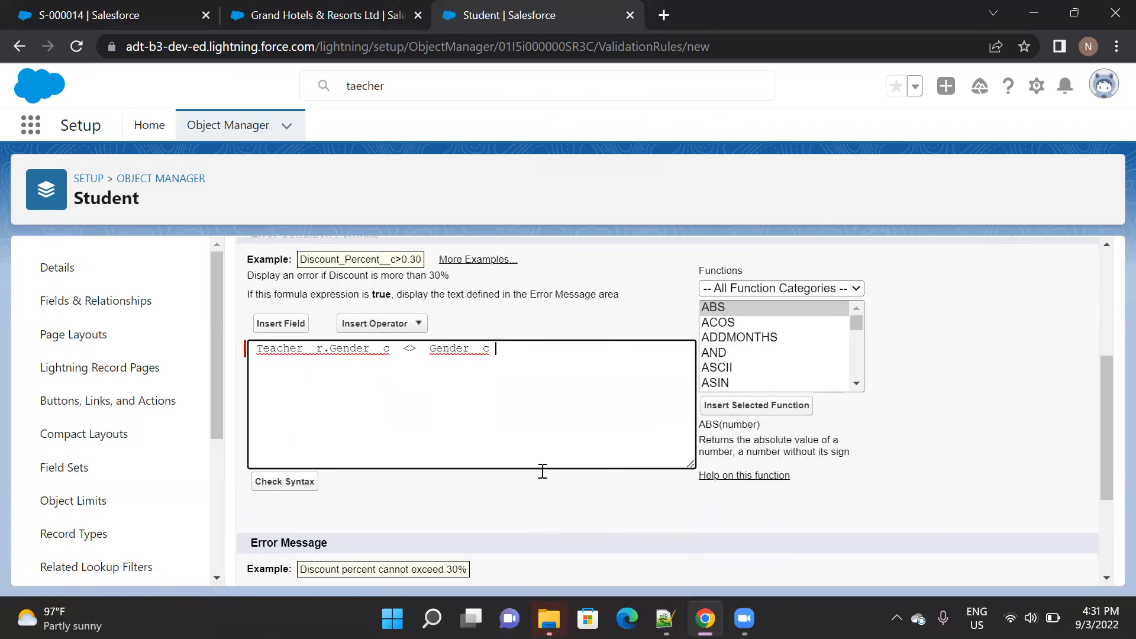
- Check the formula's syntax and convert both picklists to text, giving TEXT(Teacher__r.Gender__c) <> TEXT(Gender__c)
click(281, 483)
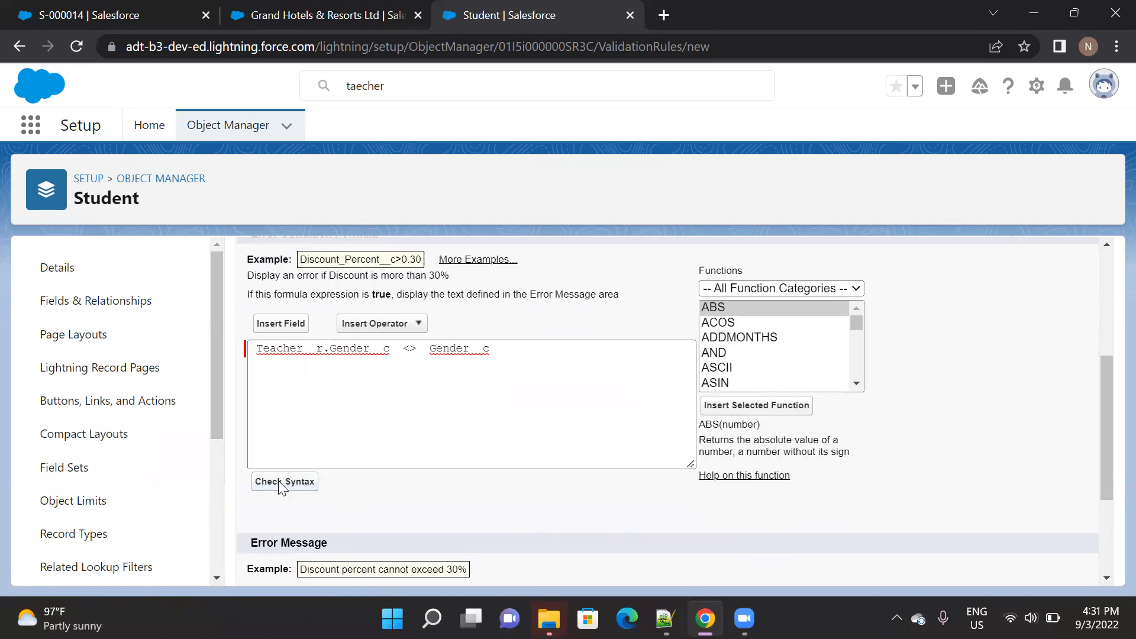
scroll(436, 395, down, 7)
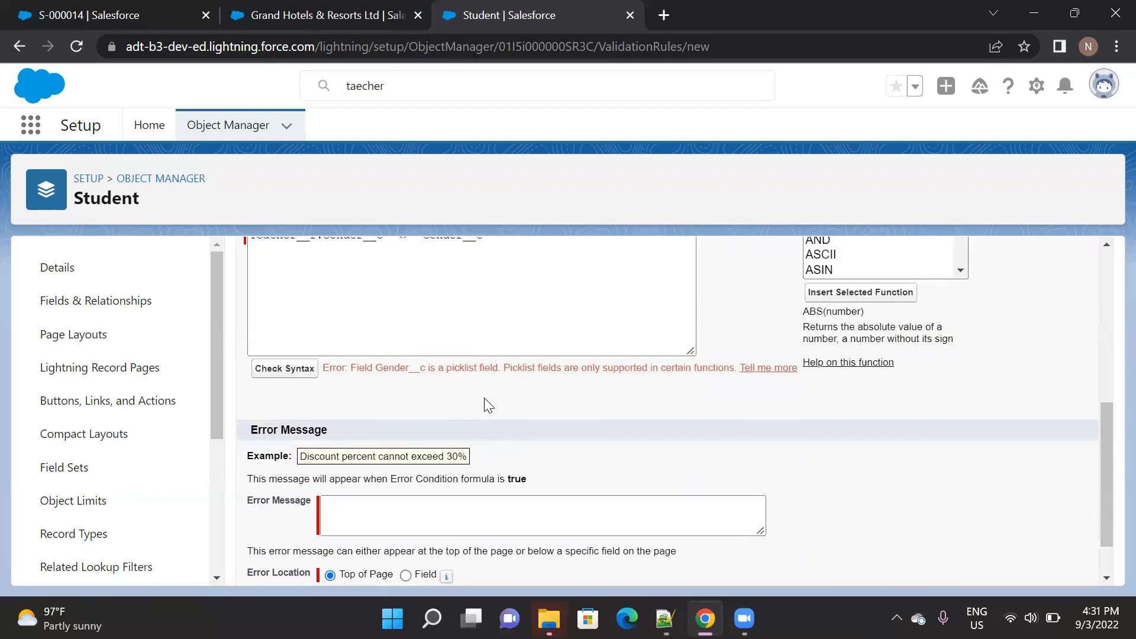
scroll(489, 406, up, 2)
click(251, 357)
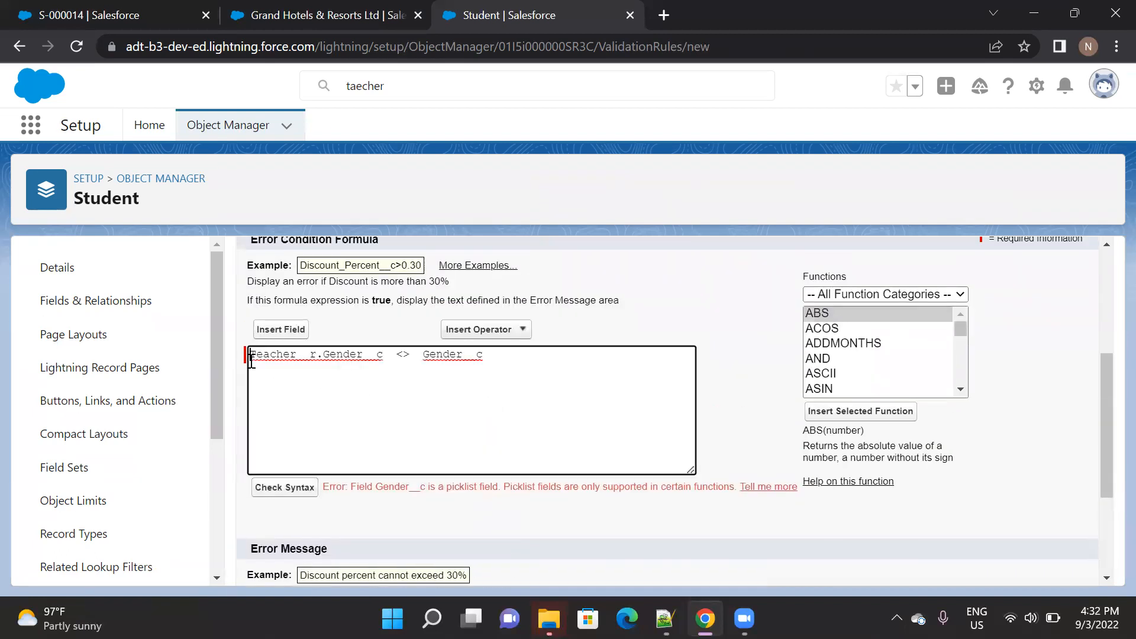
text(TEXT()
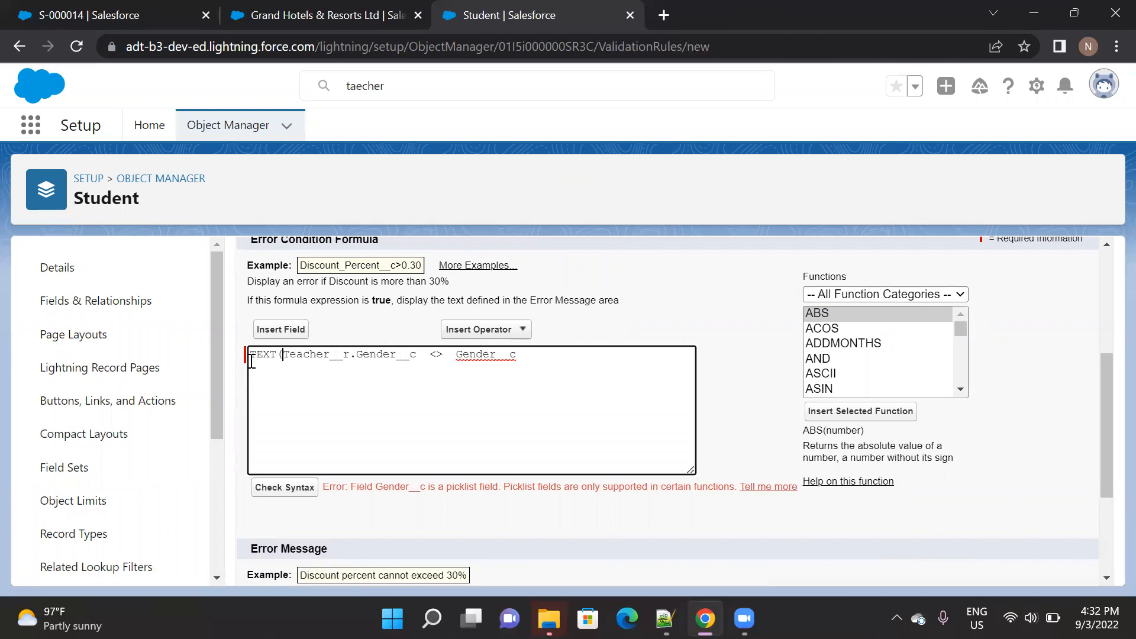
click(419, 358)
text())
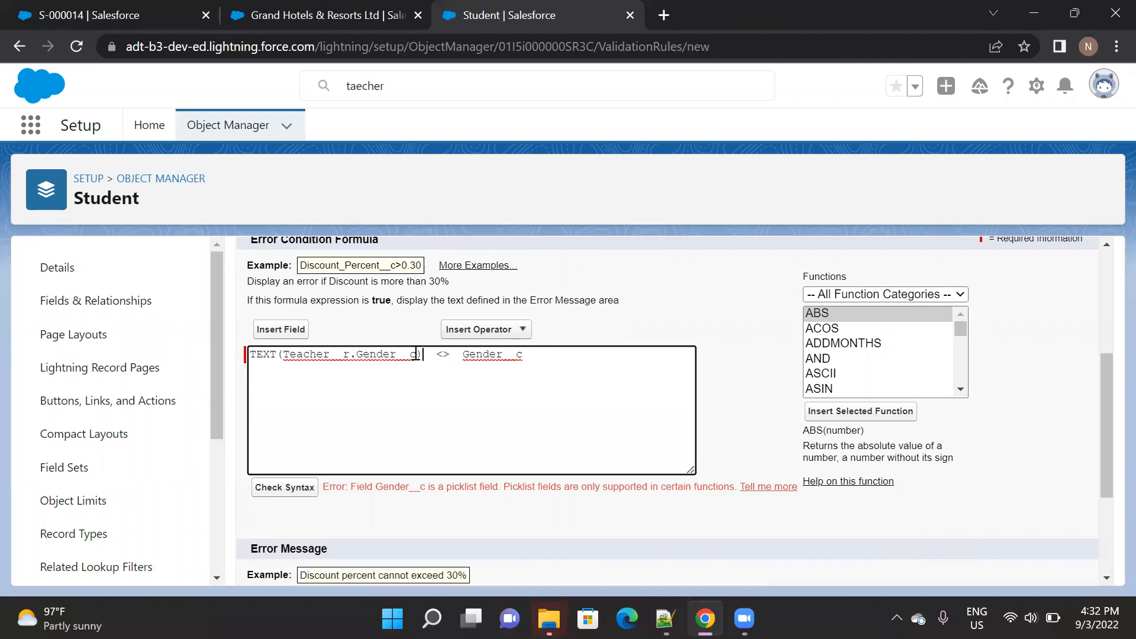
click(462, 358)
text(TEXT()
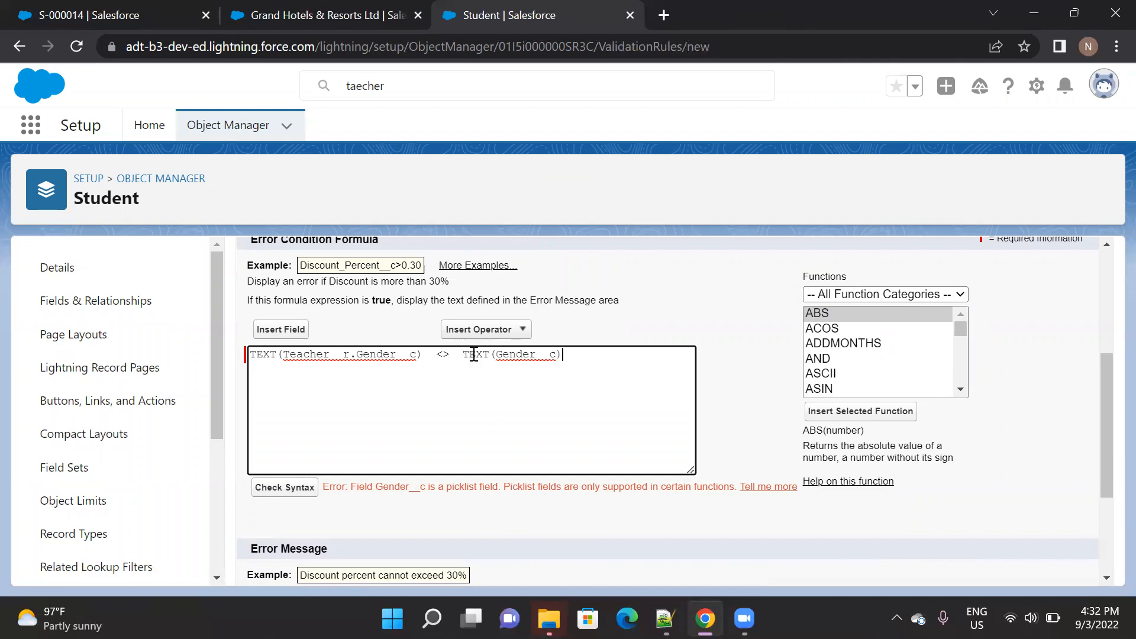
- Try to save the validation rule without an error message and review the form's required fields
scroll(445, 378, up, 4)
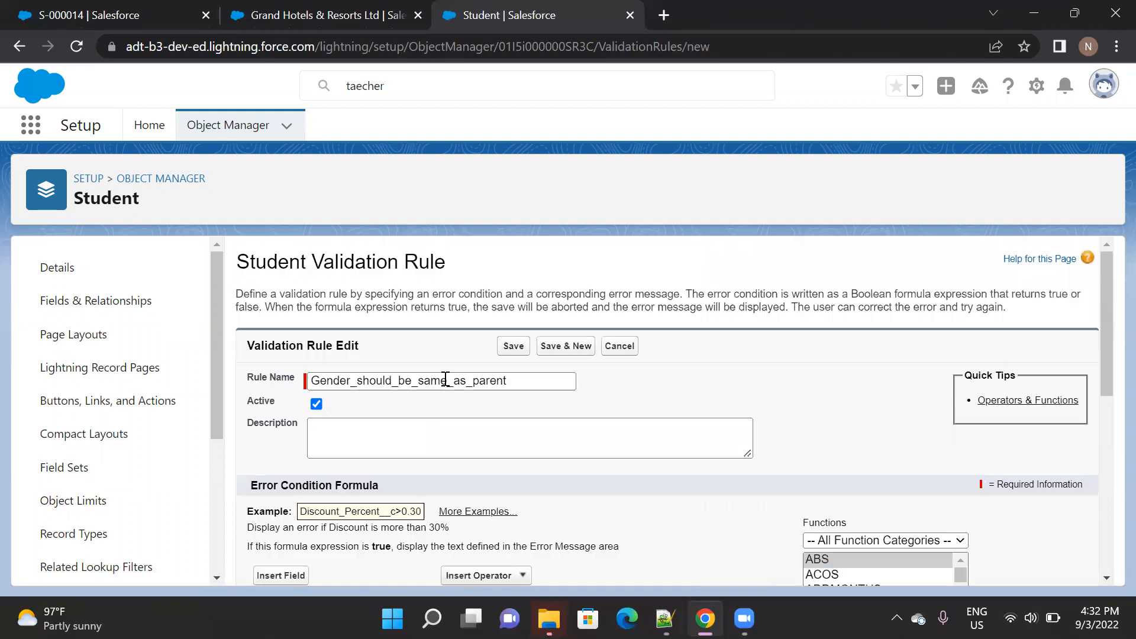
click(518, 347)
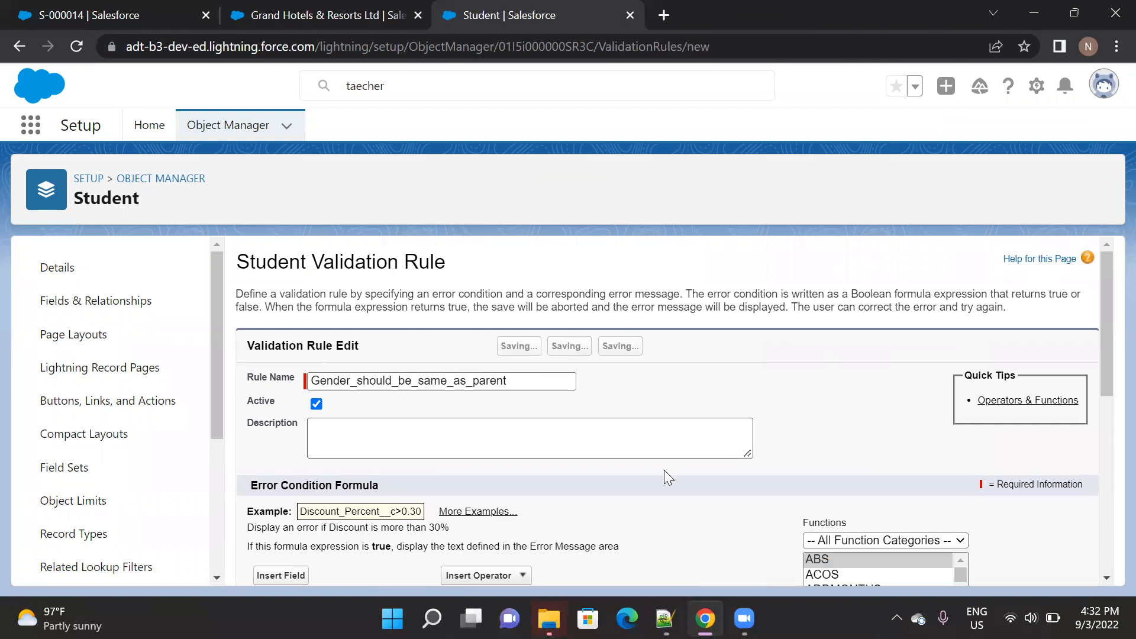
scroll(665, 471, down, 4)
scroll(665, 471, down, 3)
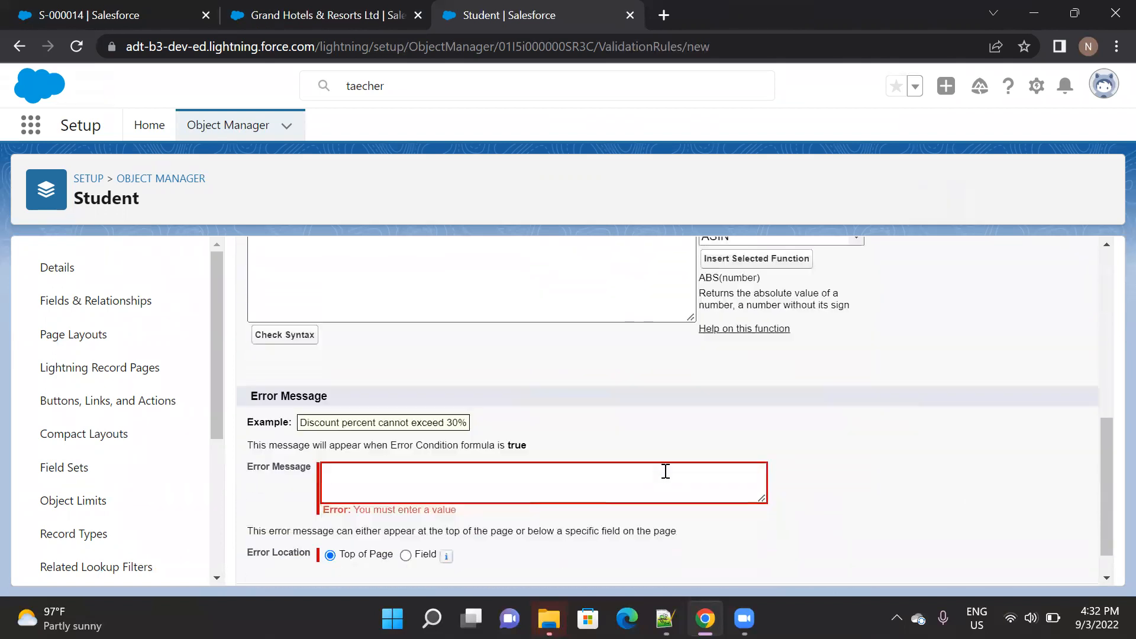
scroll(629, 472, up, 3)
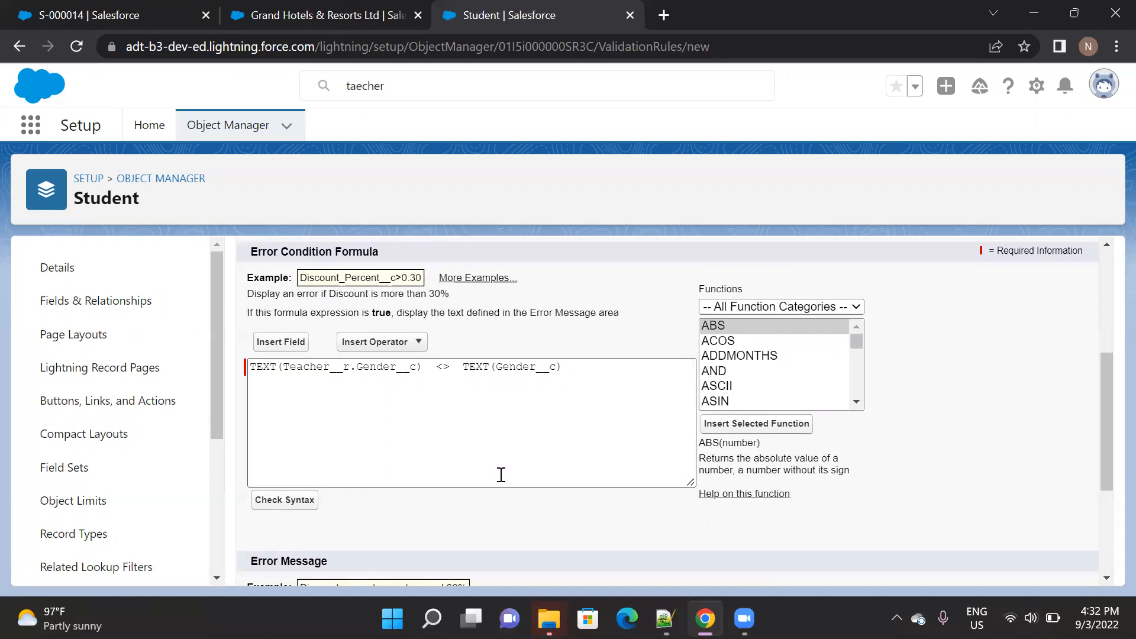
- Enter "Gender should be same as Parent." as the validation rule's error message
scroll(501, 475, down, 3)
click(447, 492)
text(Gender should be s)
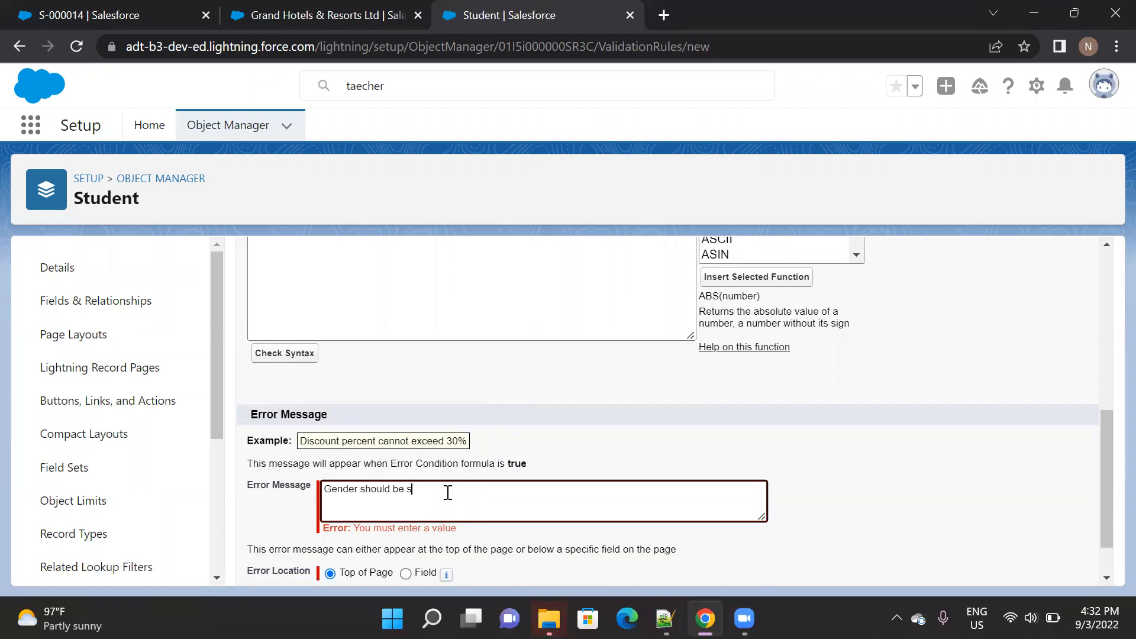
text(ame as P{arent)
text(ren)
scroll(448, 493, down, 1)
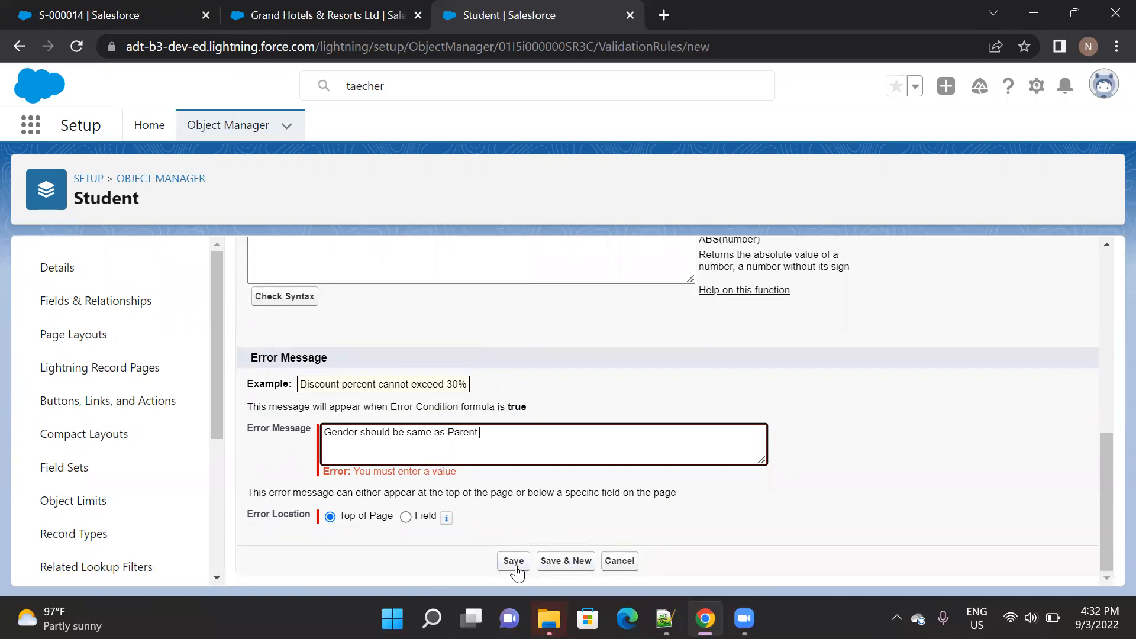
- Set the error location to the Gender field and save the validation rule
double_click(362, 517)
drag(376, 520, 378, 520)
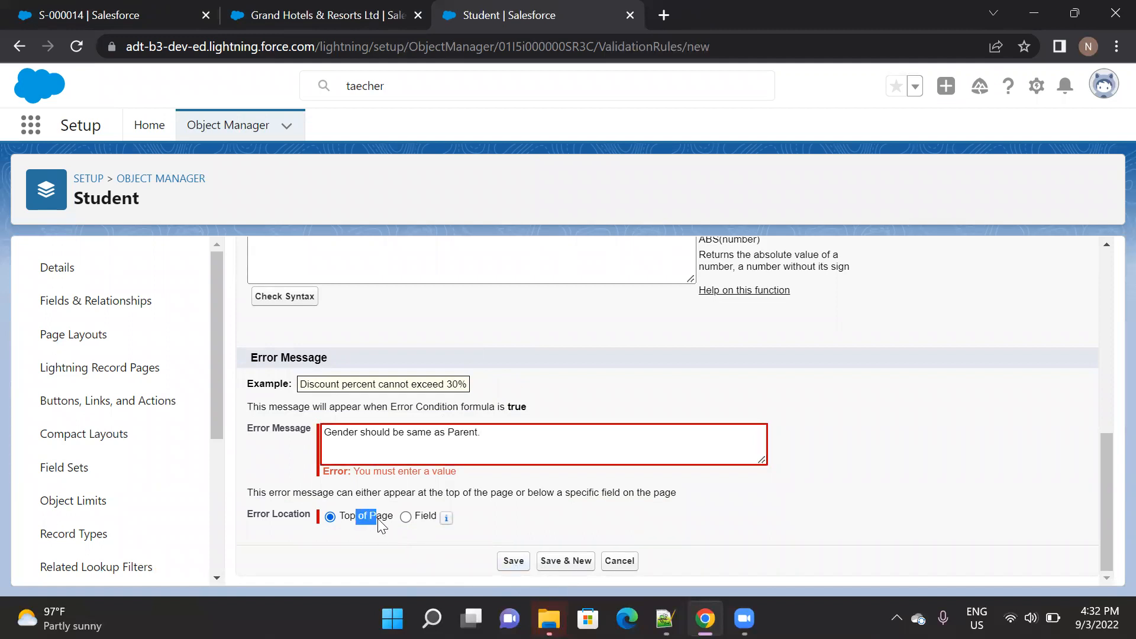
click(418, 519)
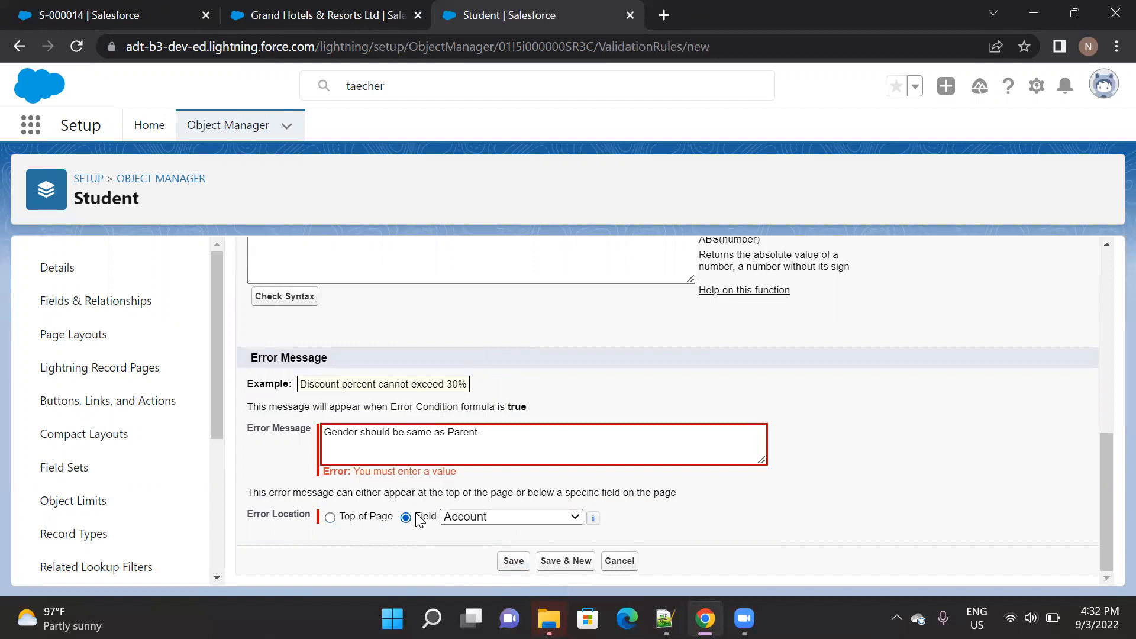
click(459, 523)
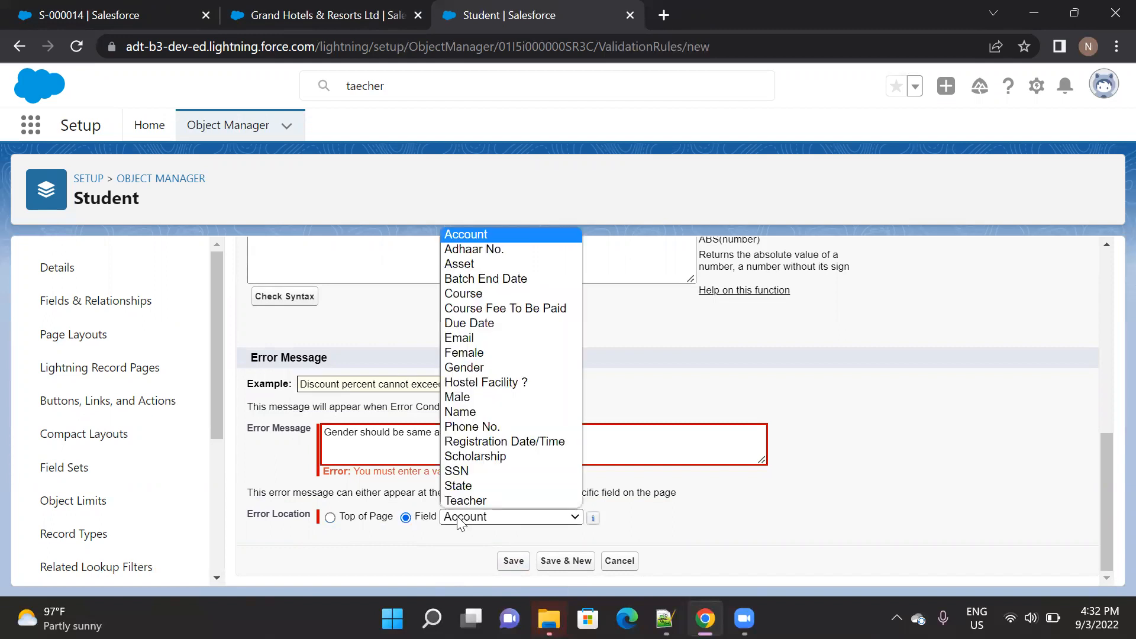
click(475, 368)
click(505, 562)
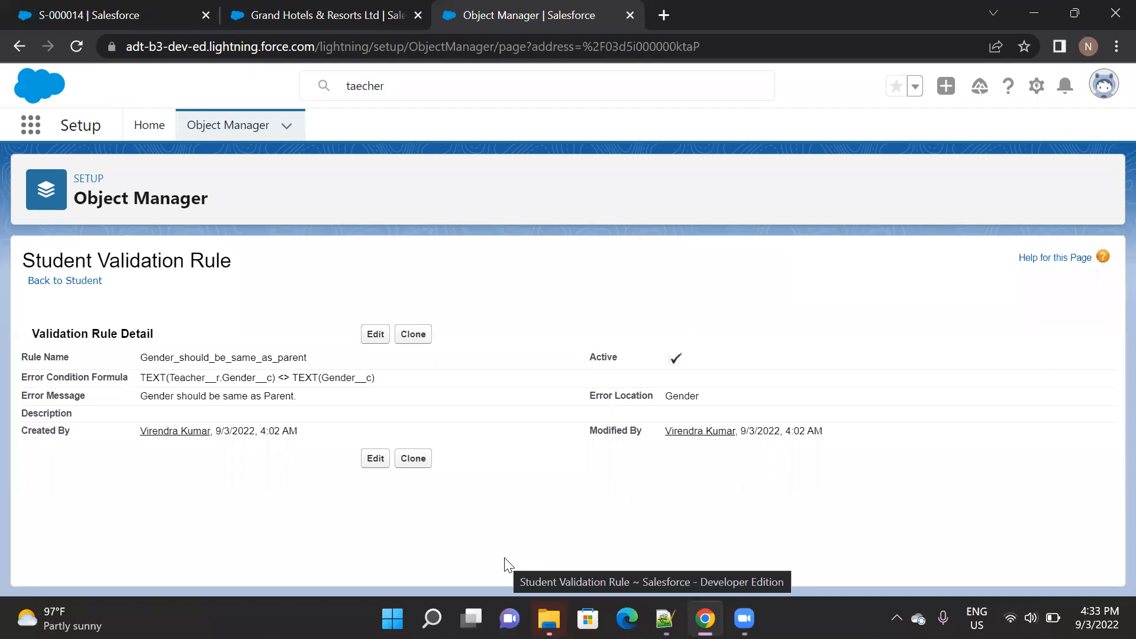
- Switch to the open student record and reload it to reach its Gender and Teacher fields
click(129, 8)
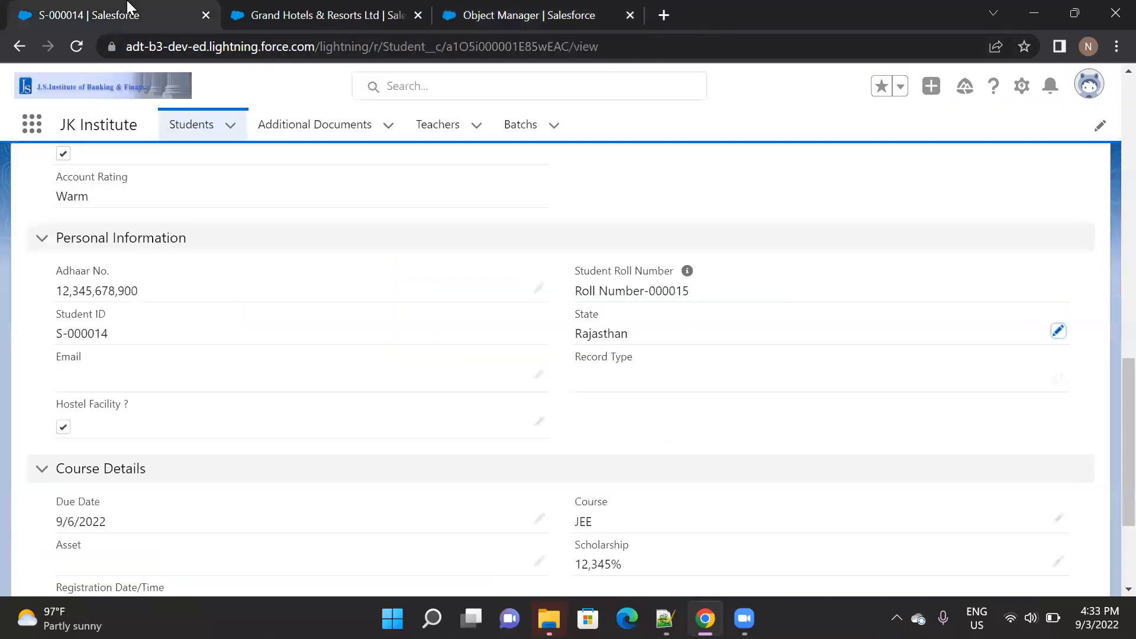
click(75, 46)
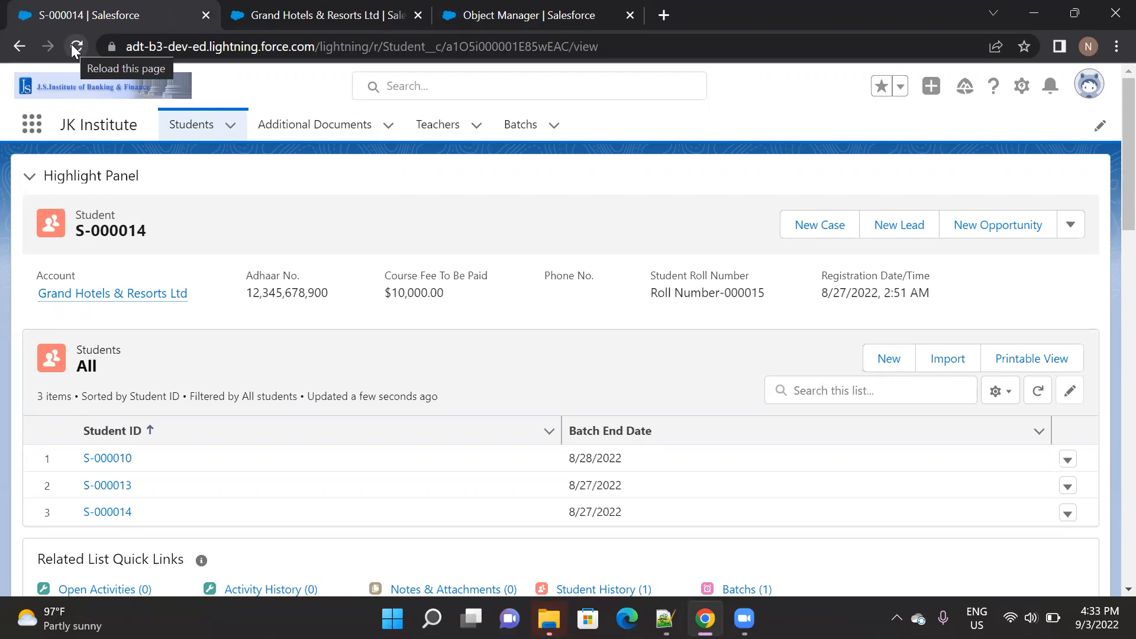
scroll(428, 346, down, 6)
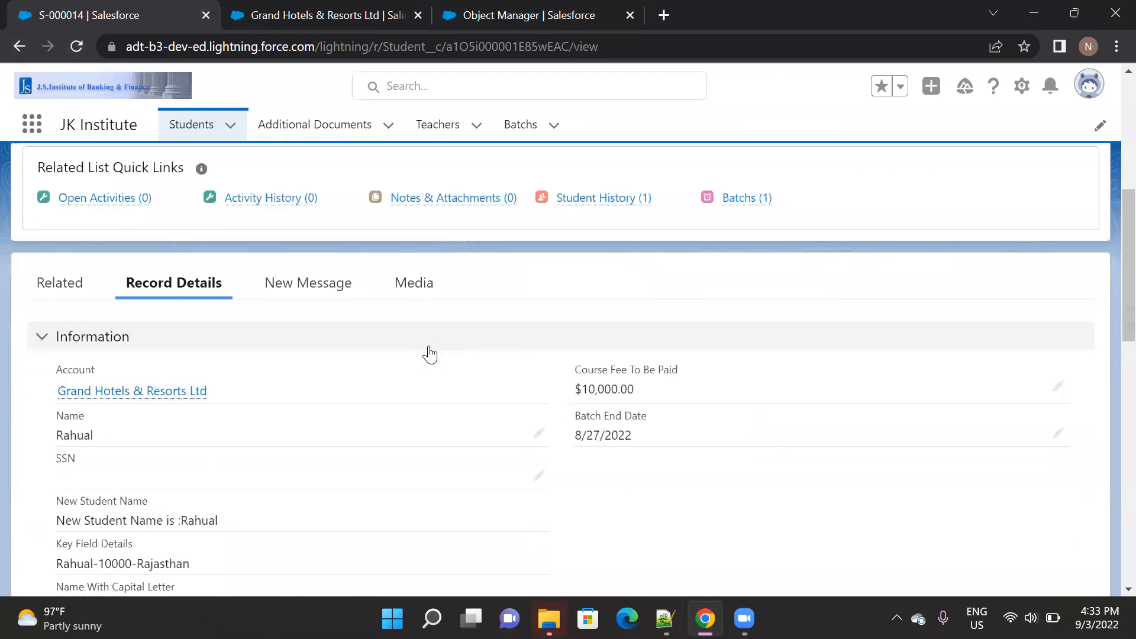
scroll(429, 354, down, 7)
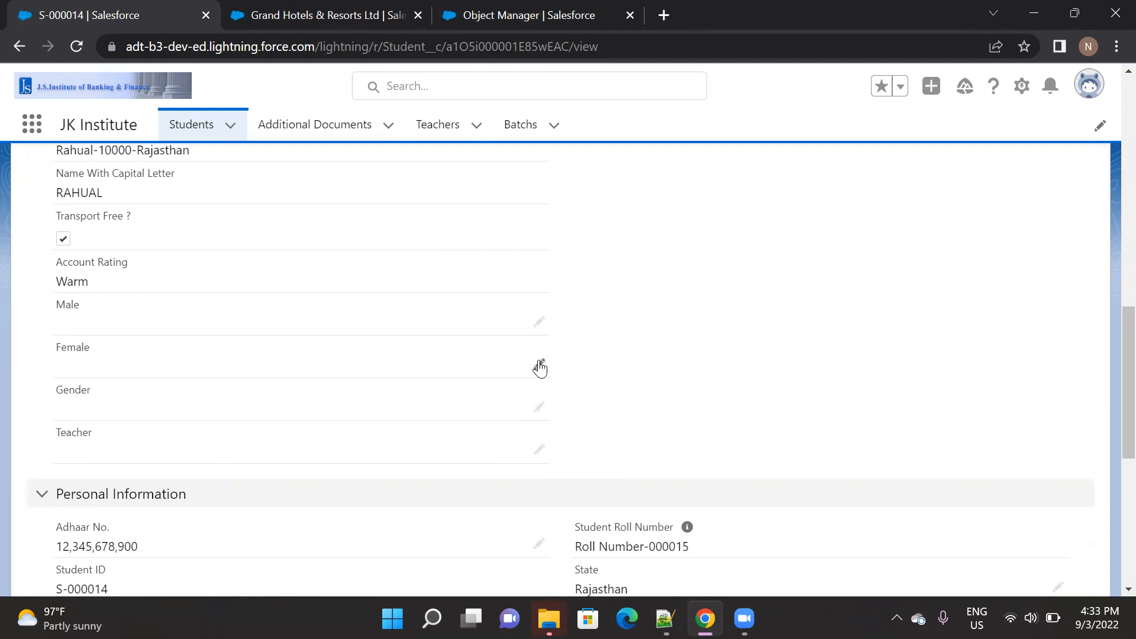
- Set the student record's Female field to test and try to save the record
click(539, 367)
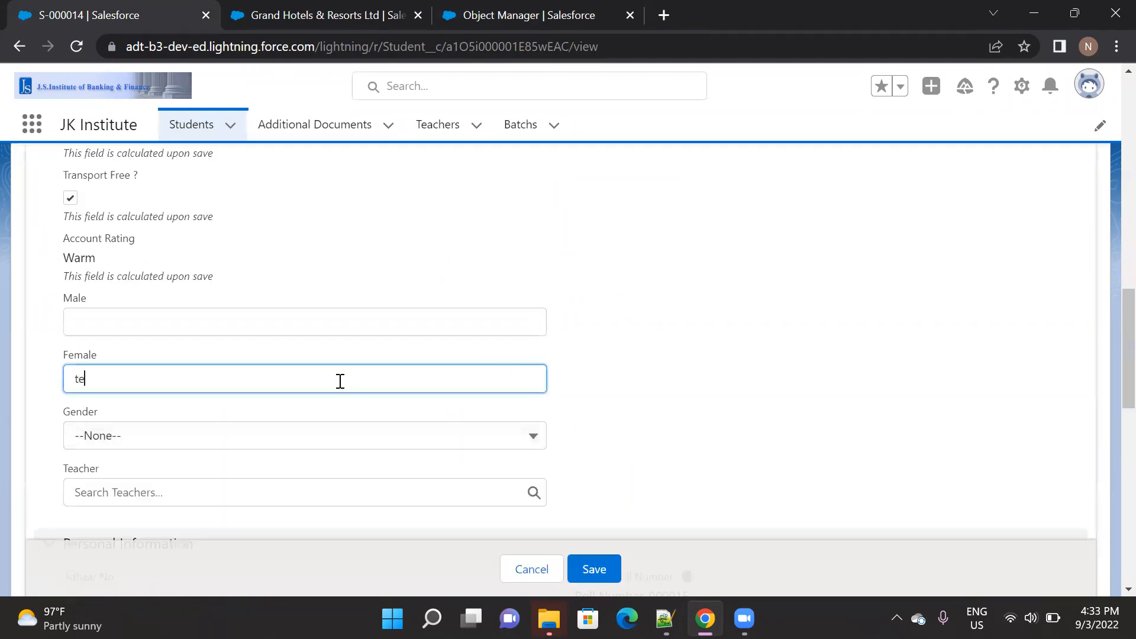
scroll(340, 381, down, 3)
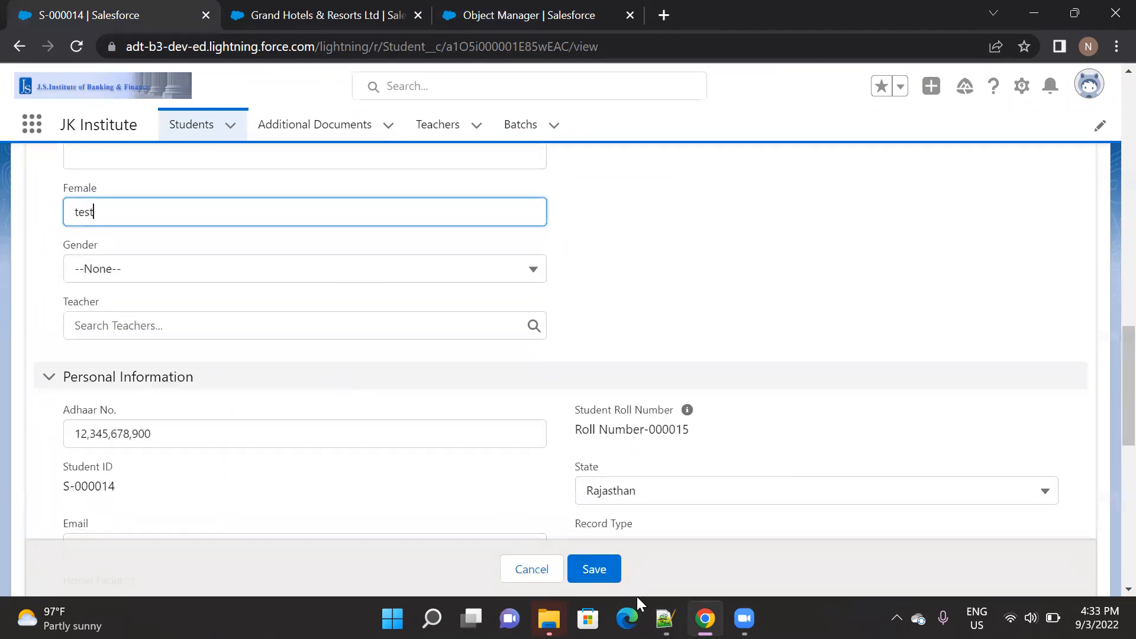
click(594, 570)
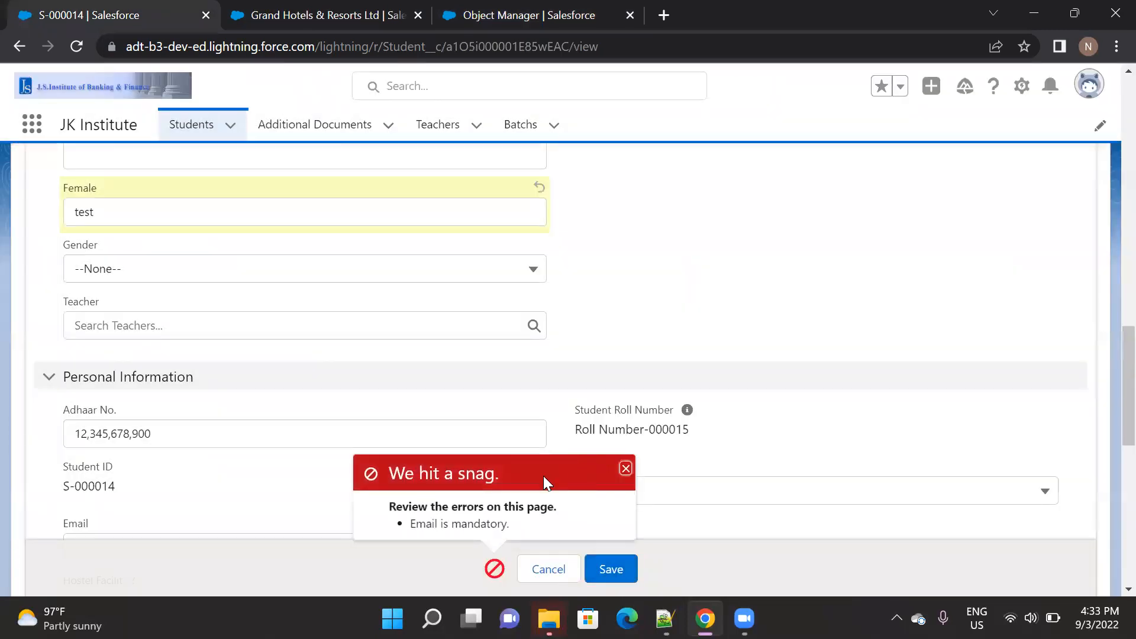
- Fill in the student's email address in the Personal Information section
scroll(268, 307, up, 2)
scroll(269, 307, down, 6)
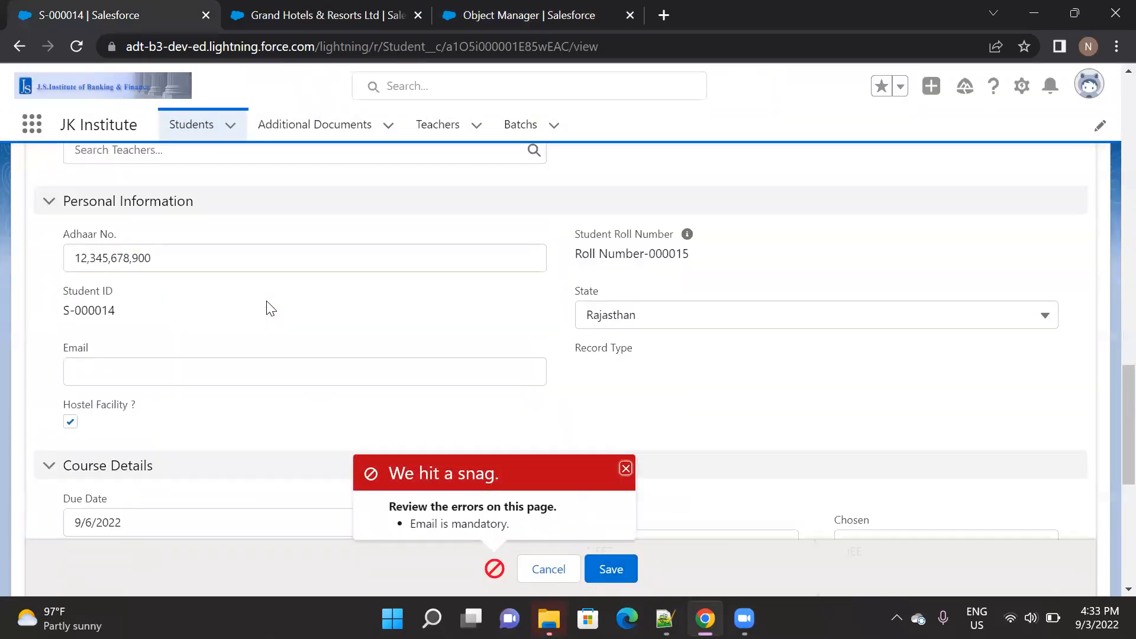
click(178, 322)
text(test@GMAIL.COM)
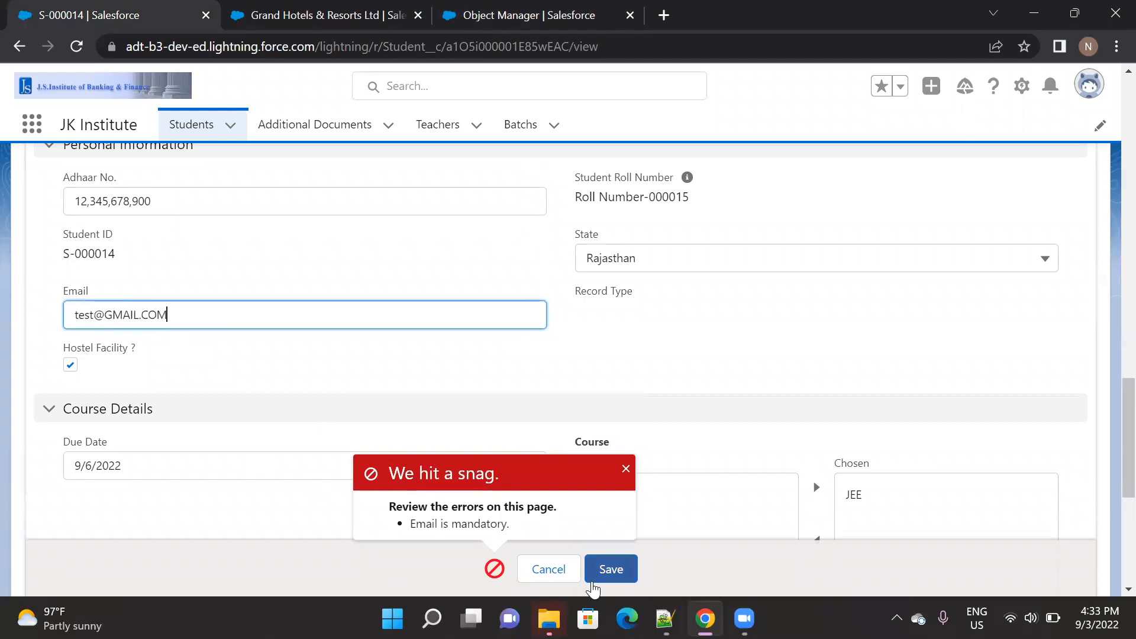
- Save the student record with the email address, and assign an existing teacher through the Teacher lookup and save again
click(605, 571)
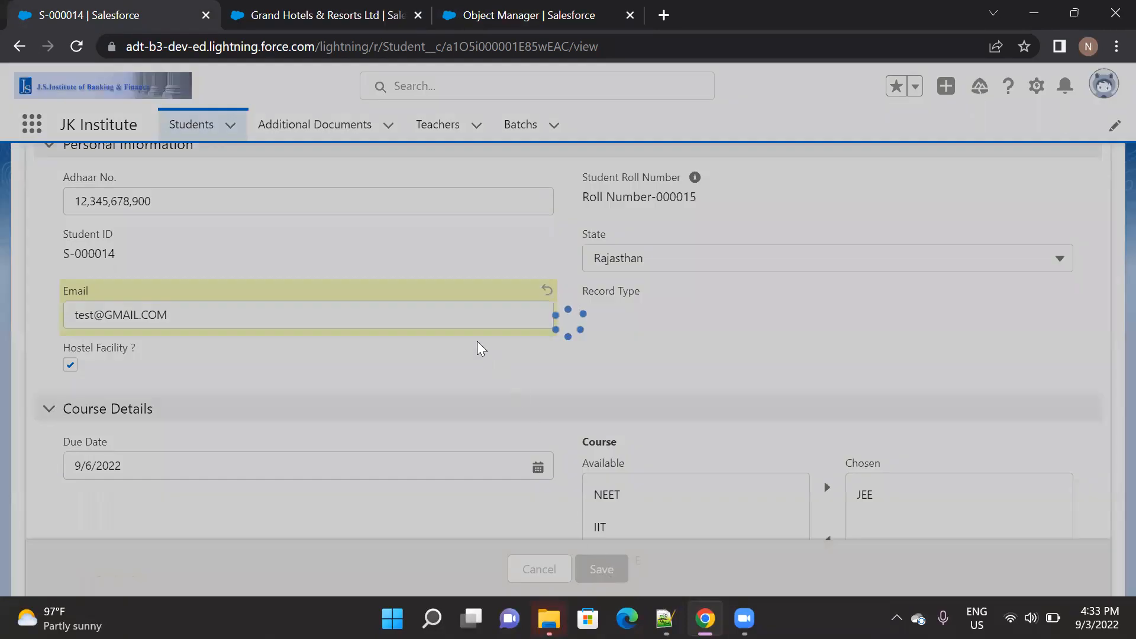
scroll(472, 334, up, 1)
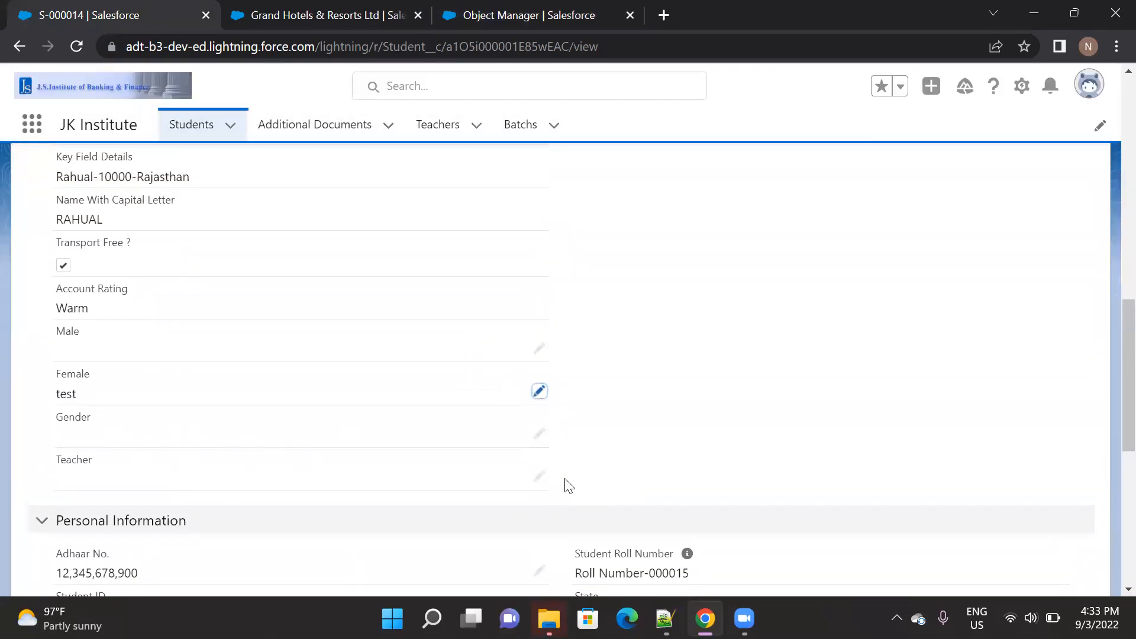
click(539, 477)
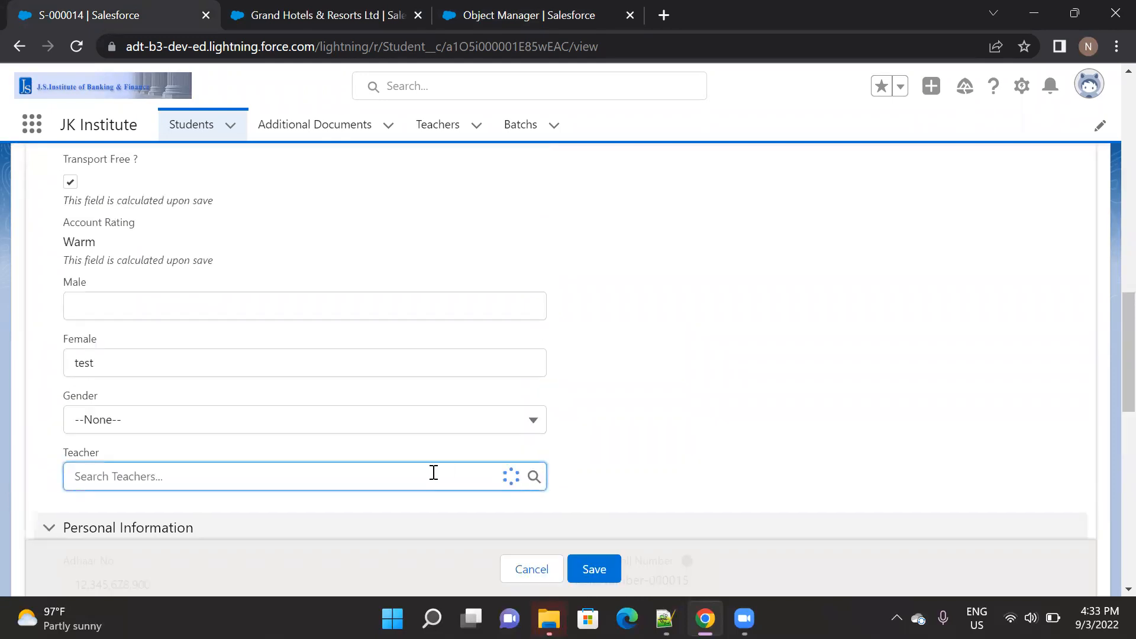
click(432, 473)
click(157, 549)
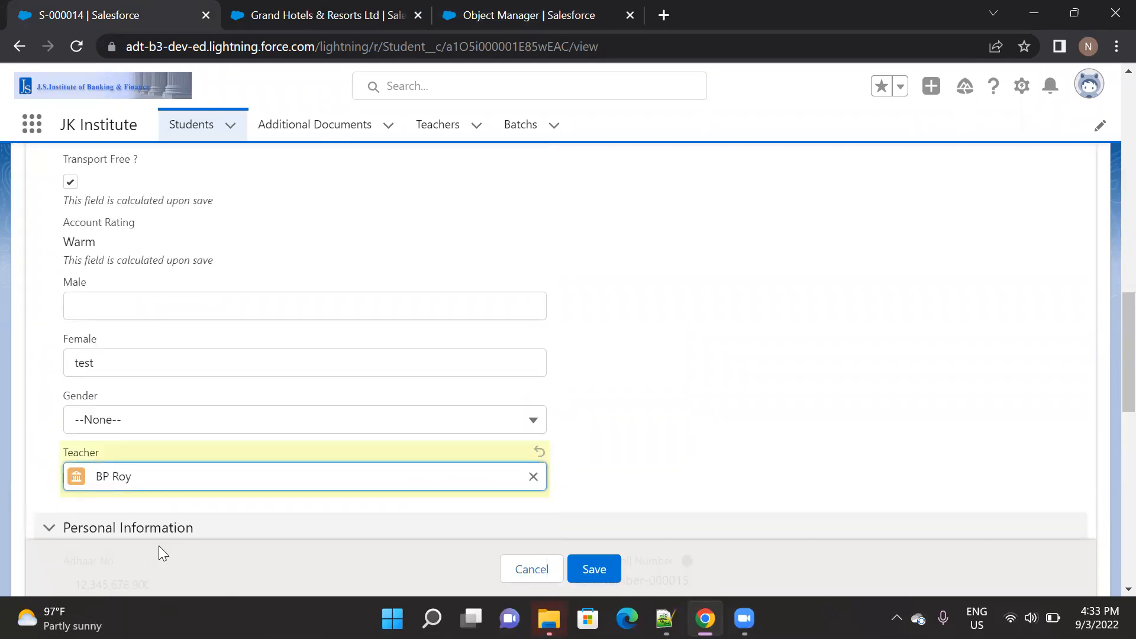
click(615, 571)
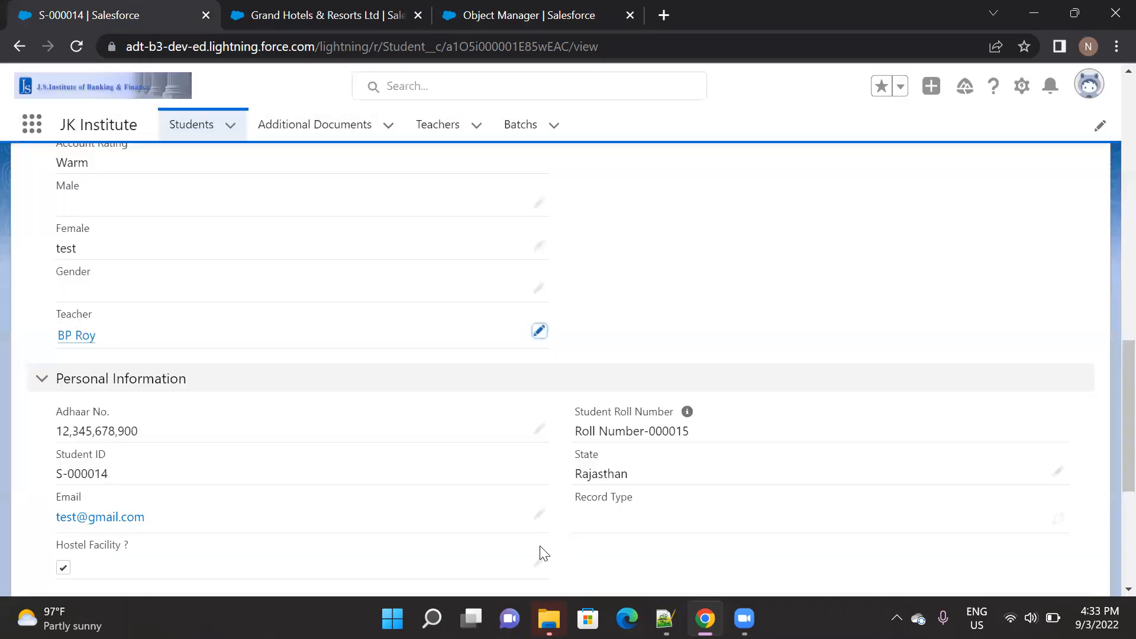
- Open the student's linked teacher record in a new tab and save its Gender as Male
middle_click(75, 335)
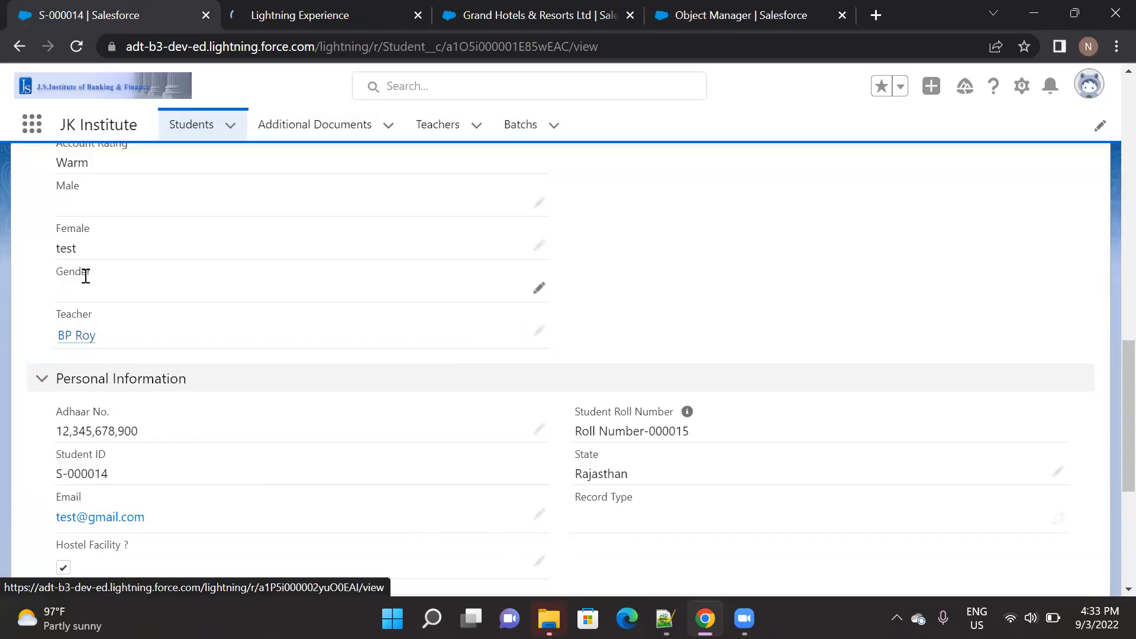
click(351, 27)
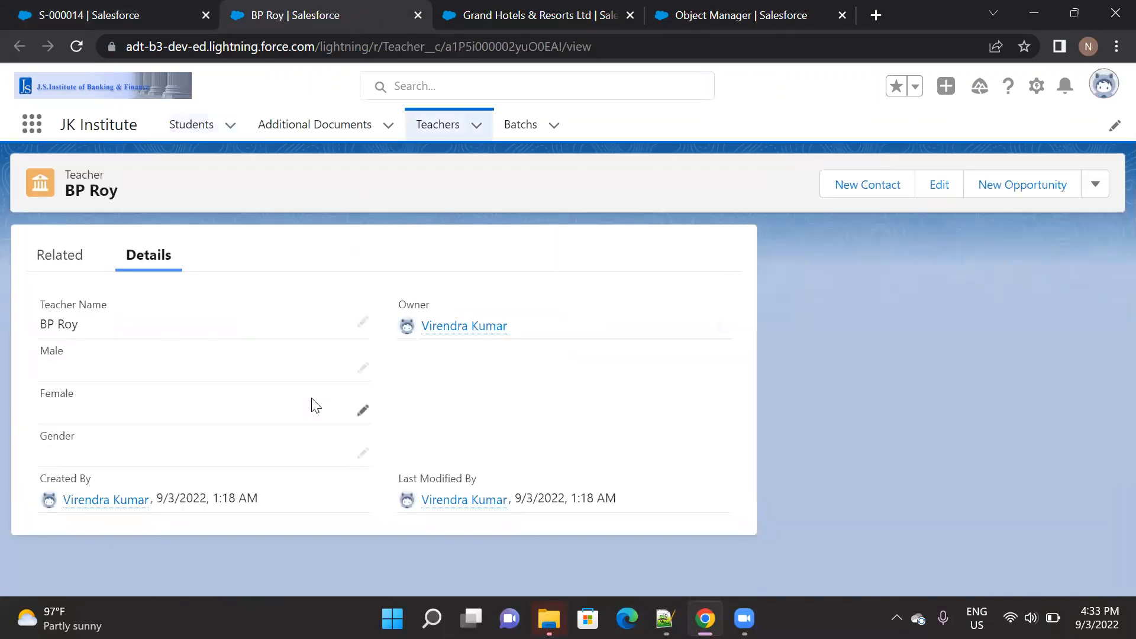
click(364, 460)
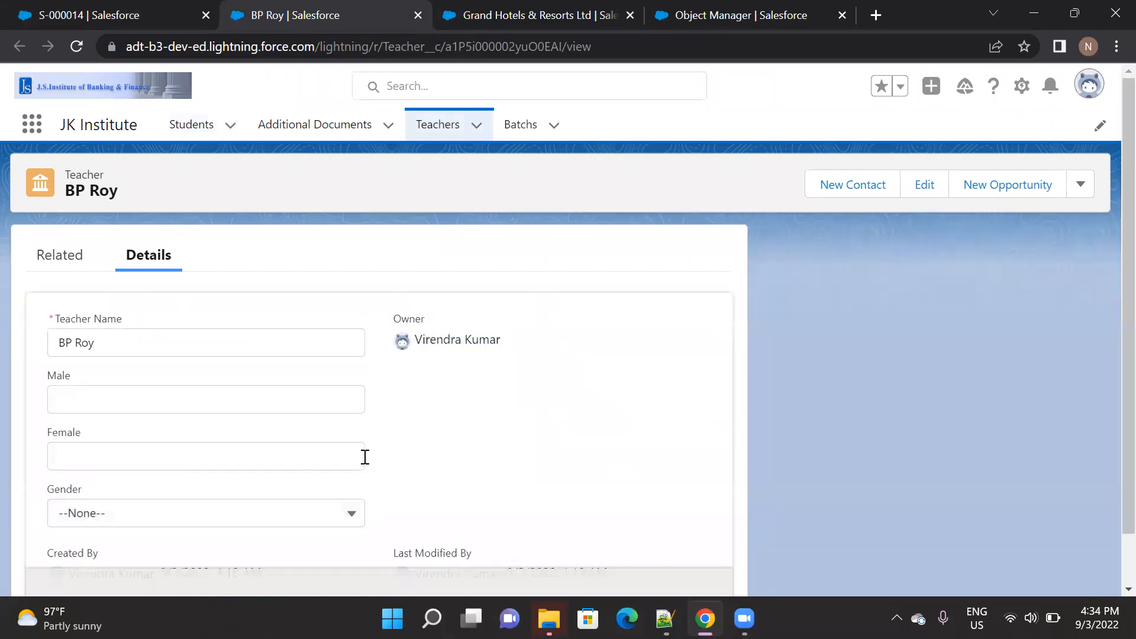
click(244, 512)
click(176, 445)
click(415, 567)
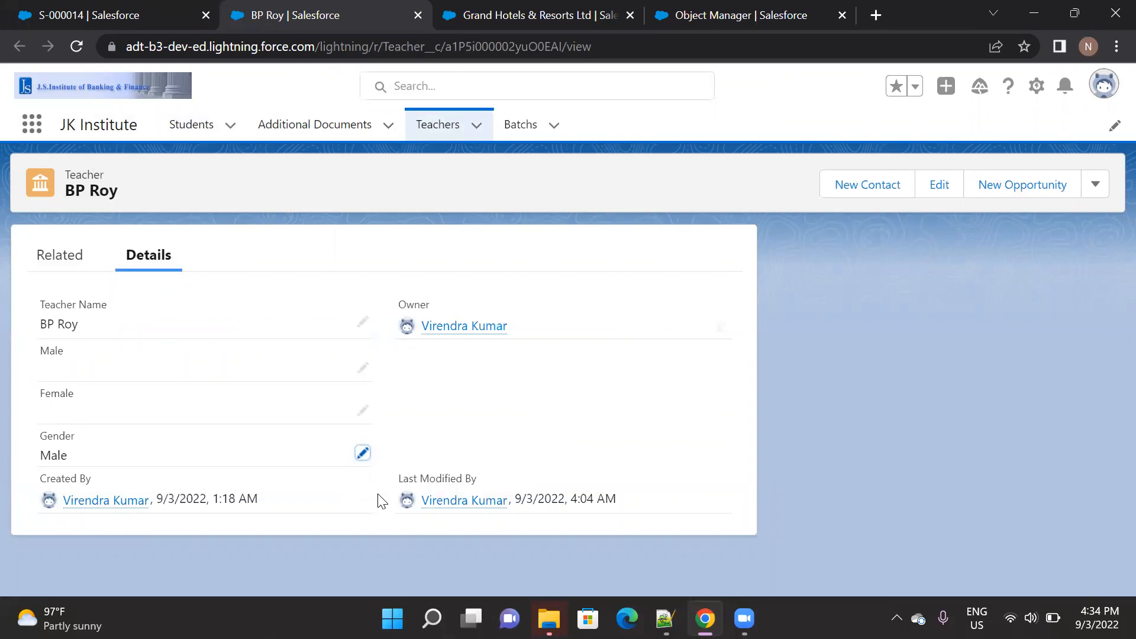
click(42, 11)
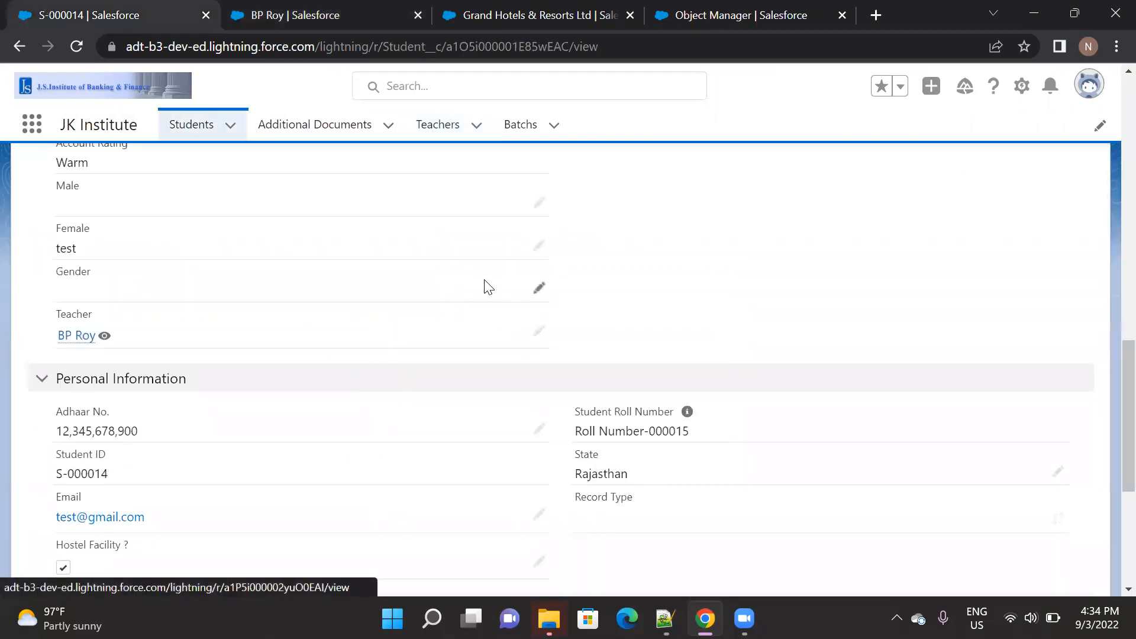
click(539, 288)
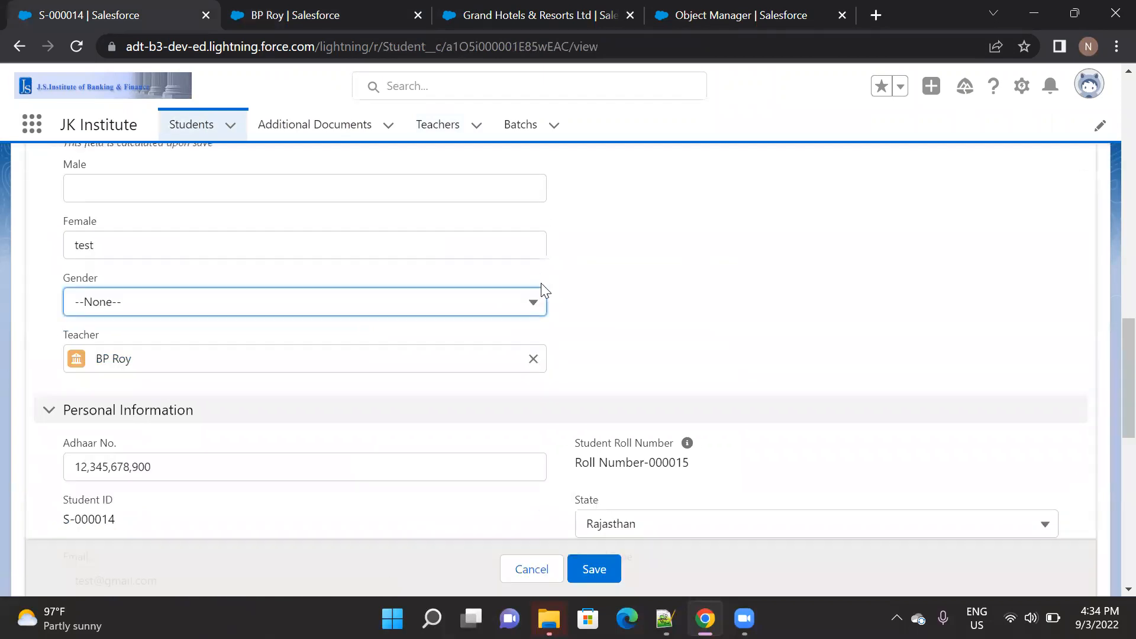
click(544, 570)
- Change the linked teacher record's Gender to Female and save it
click(279, 9)
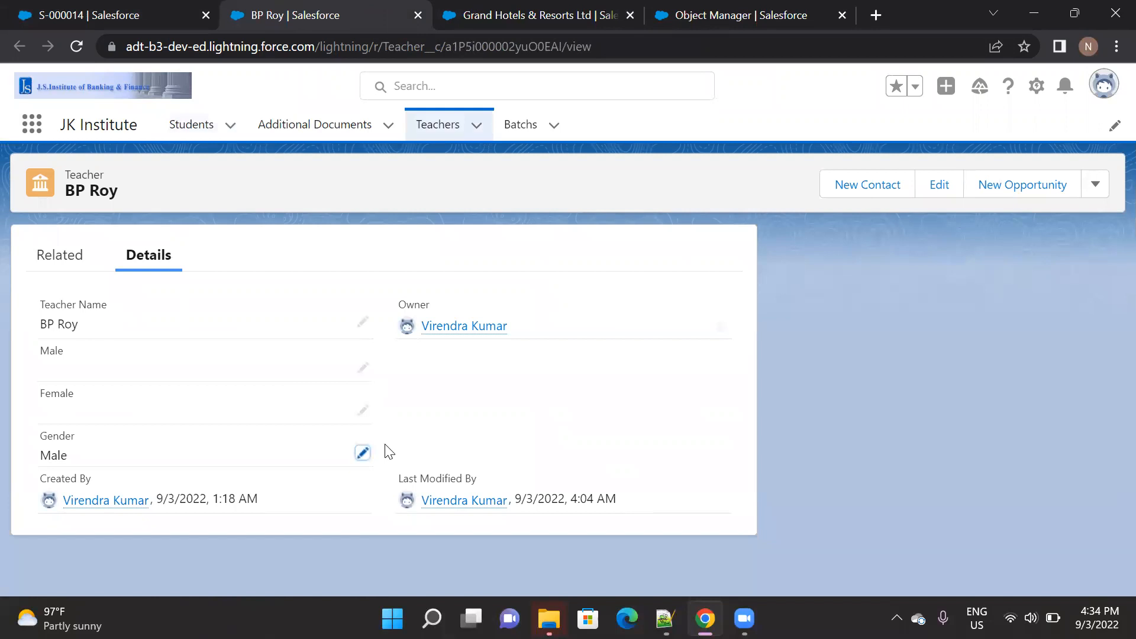
click(362, 453)
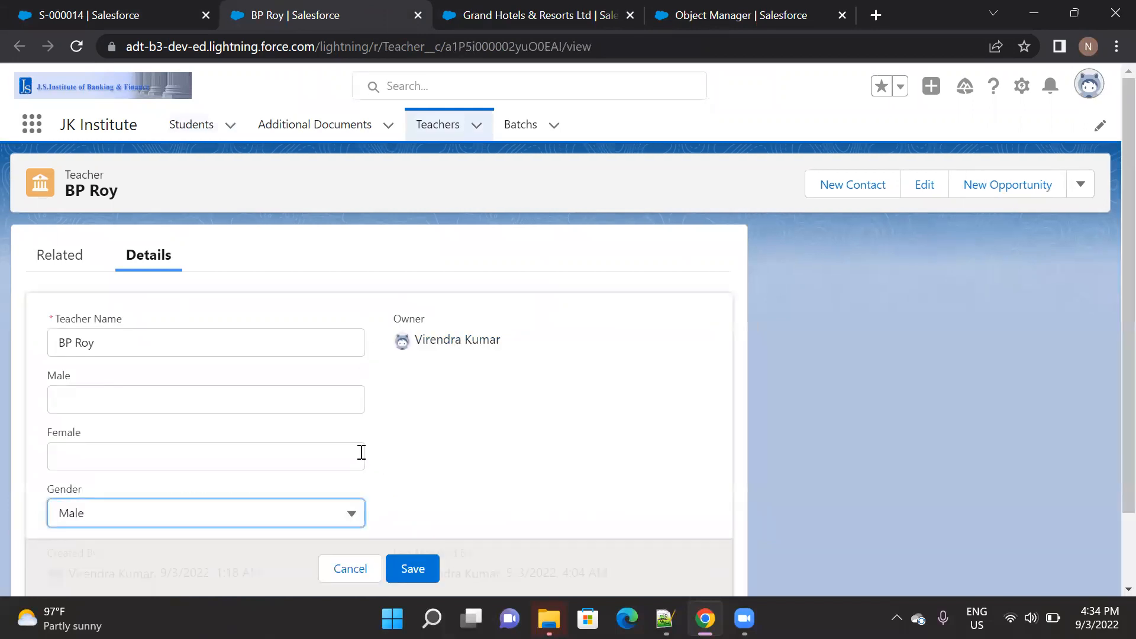
click(246, 516)
click(187, 478)
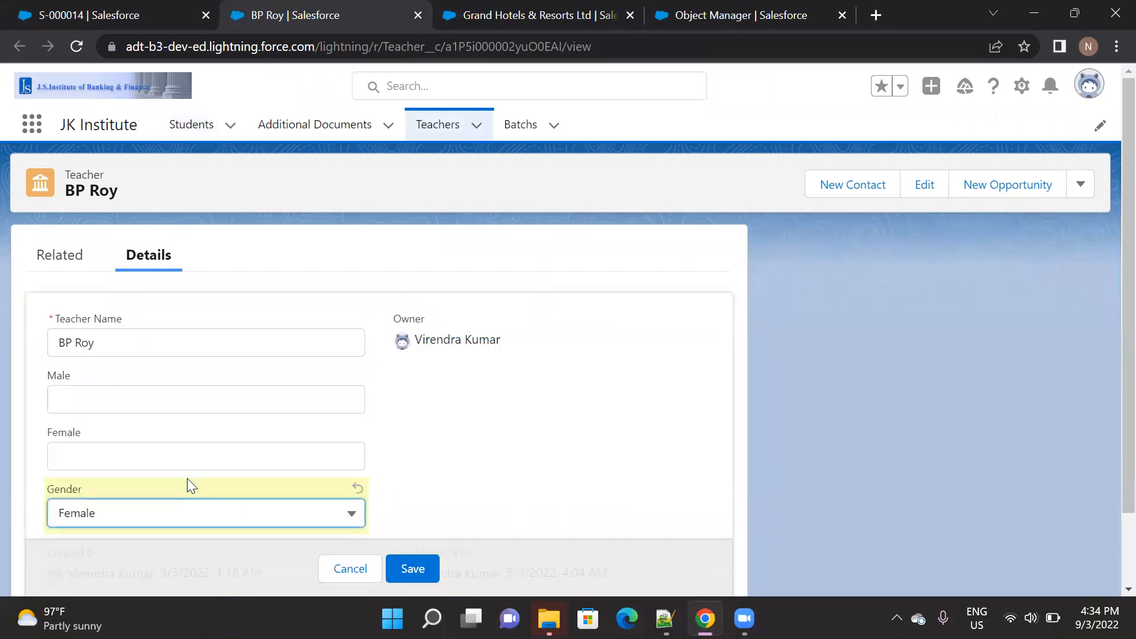
click(400, 567)
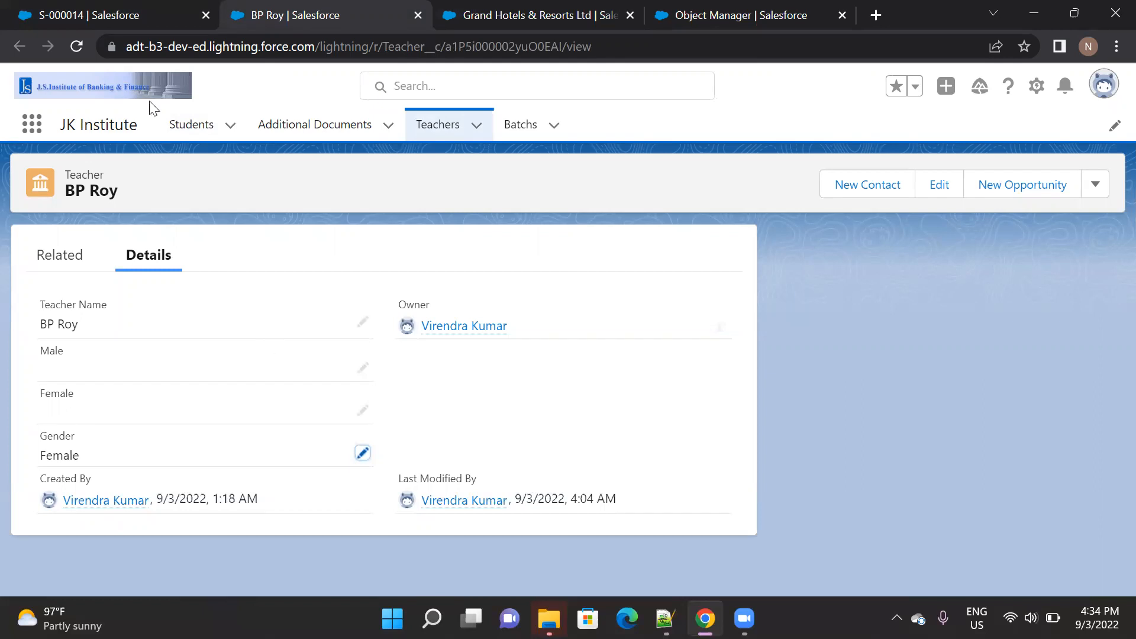
- Return to the student record, edit it and try to save it with Gender left at --None--
click(53, 13)
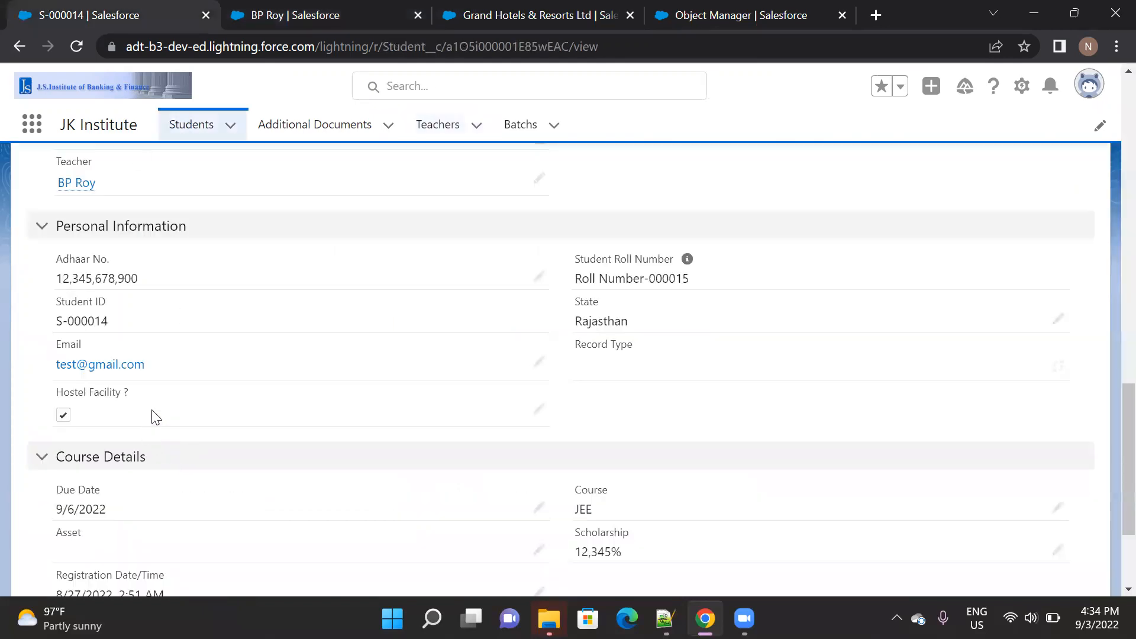
scroll(157, 418, up, 4)
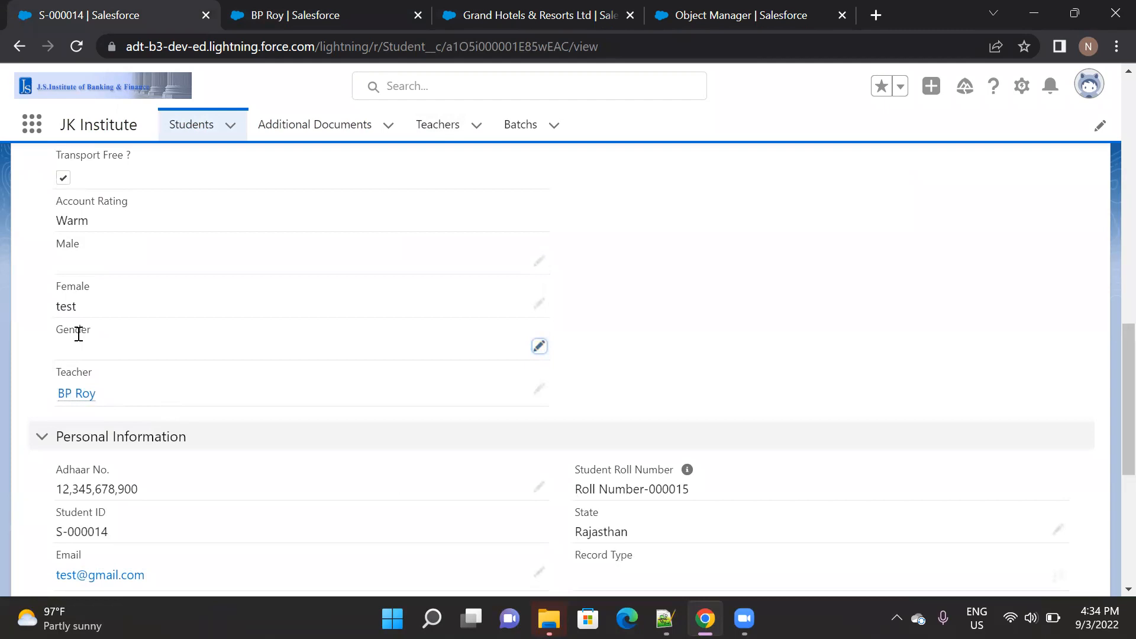
click(538, 392)
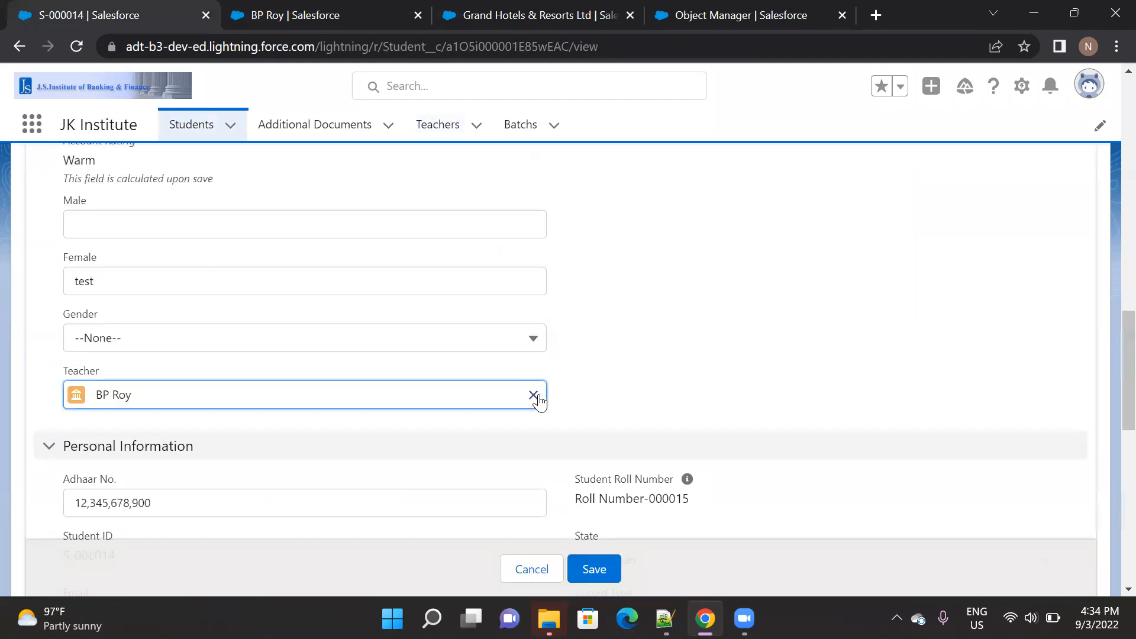
click(594, 570)
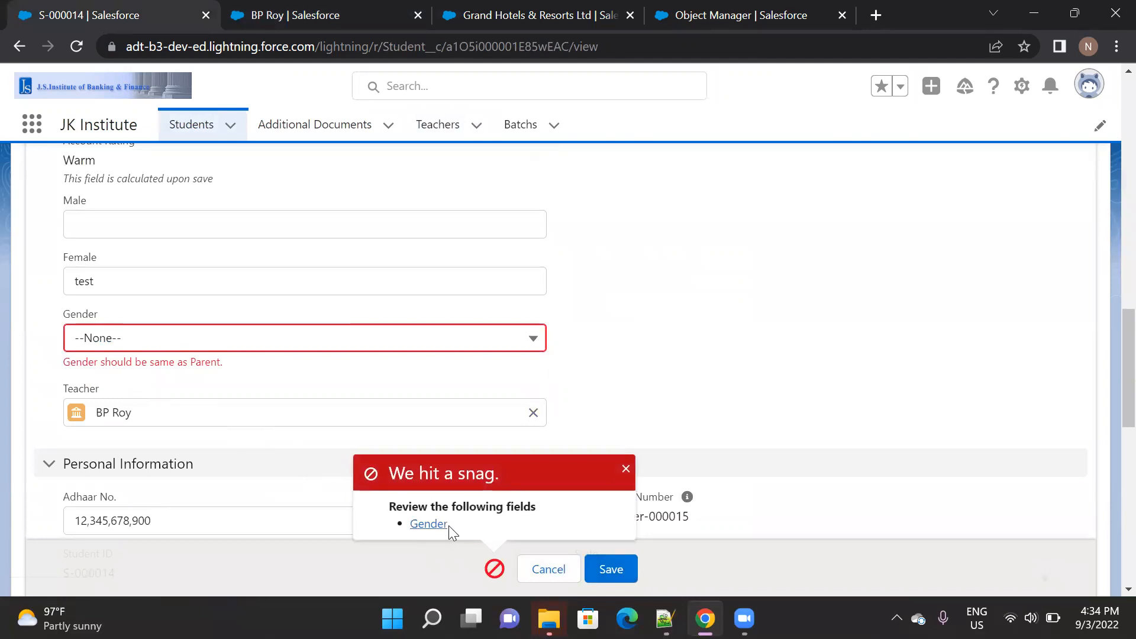
- Set the student's Gender to Male and try to save the record
click(137, 345)
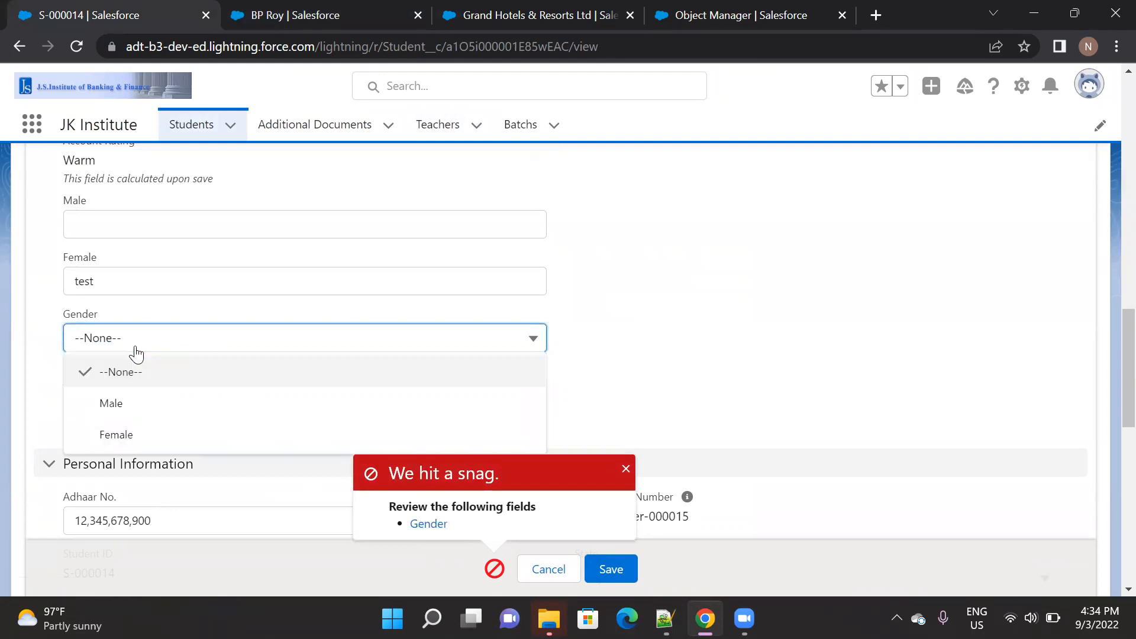
click(120, 404)
click(609, 570)
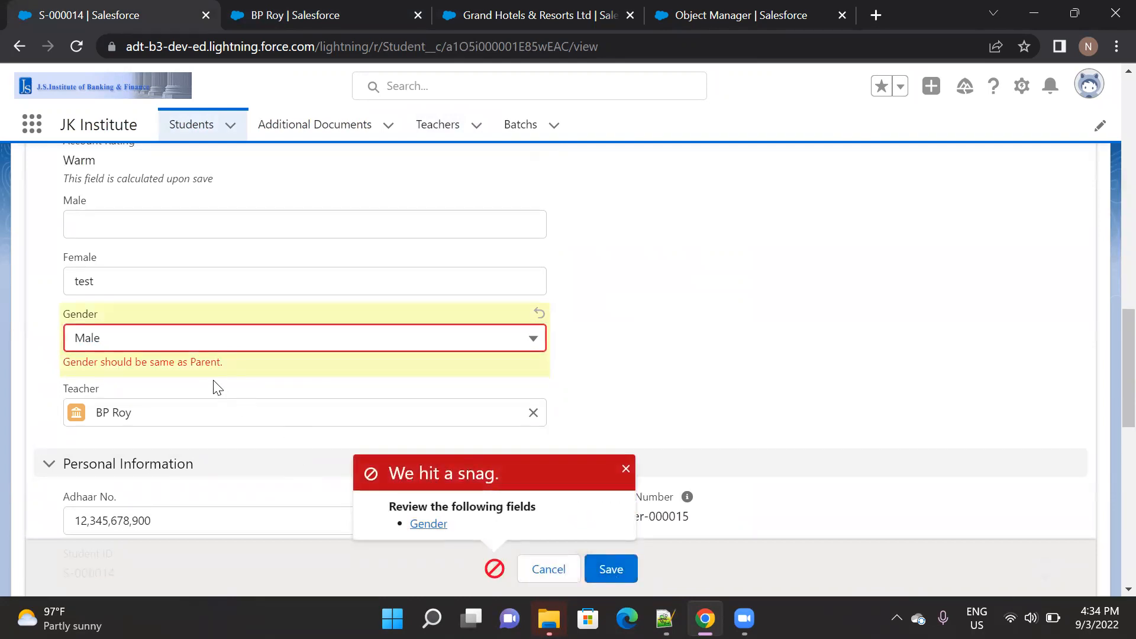
- Set the student's Gender to Female to match the teacher's and save the record
click(165, 339)
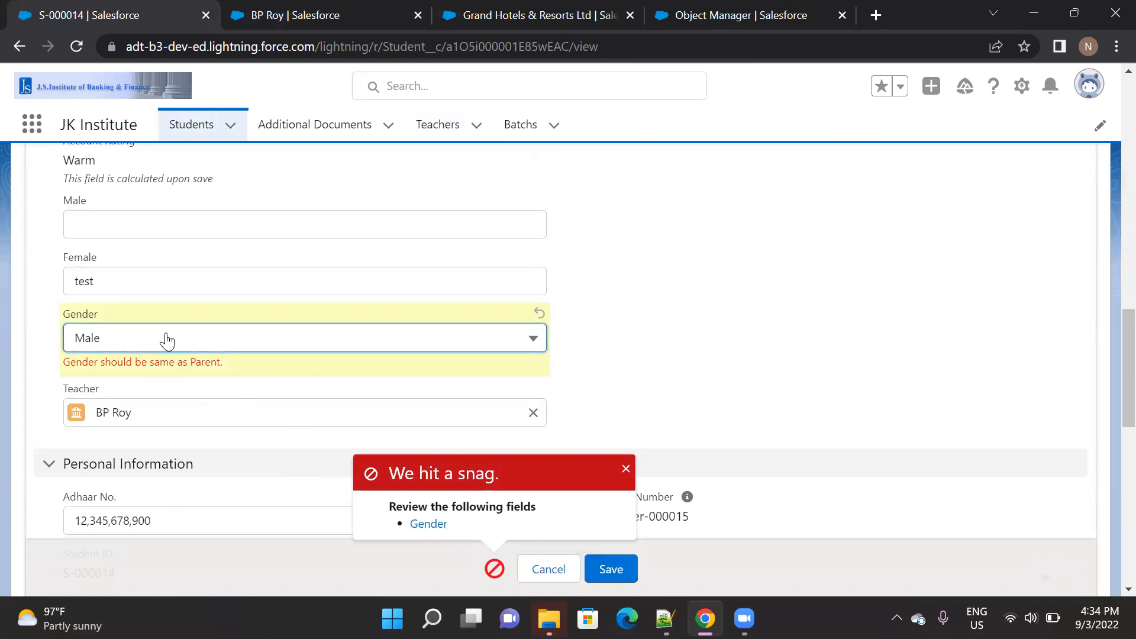
click(177, 435)
click(618, 574)
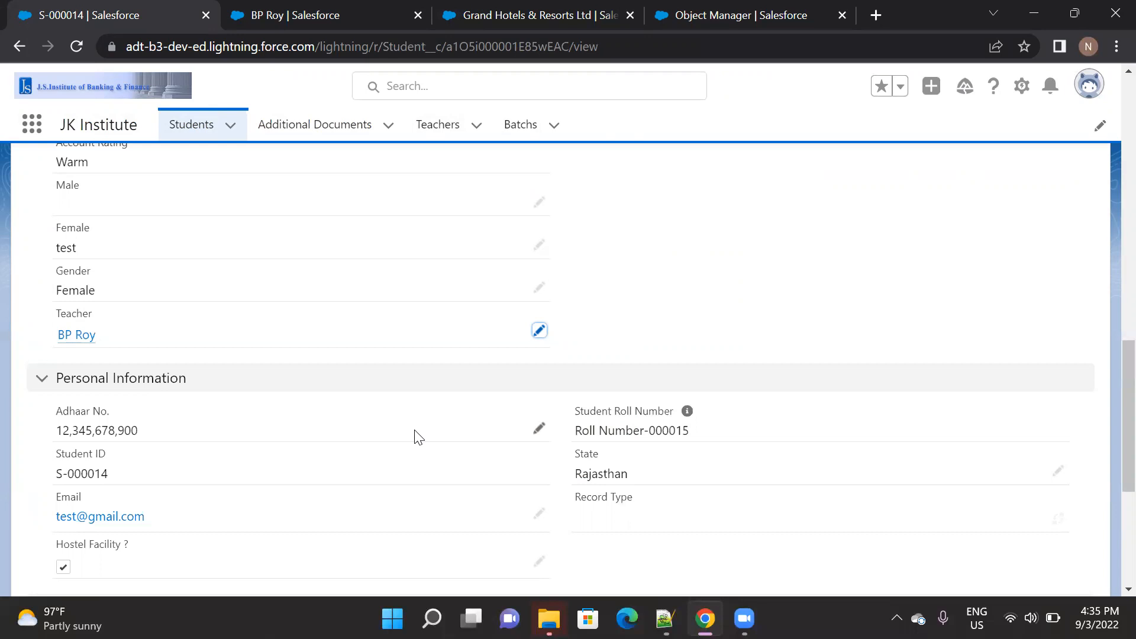
- Switch to the teacher record, set its Gender back to Male and save it
click(346, 26)
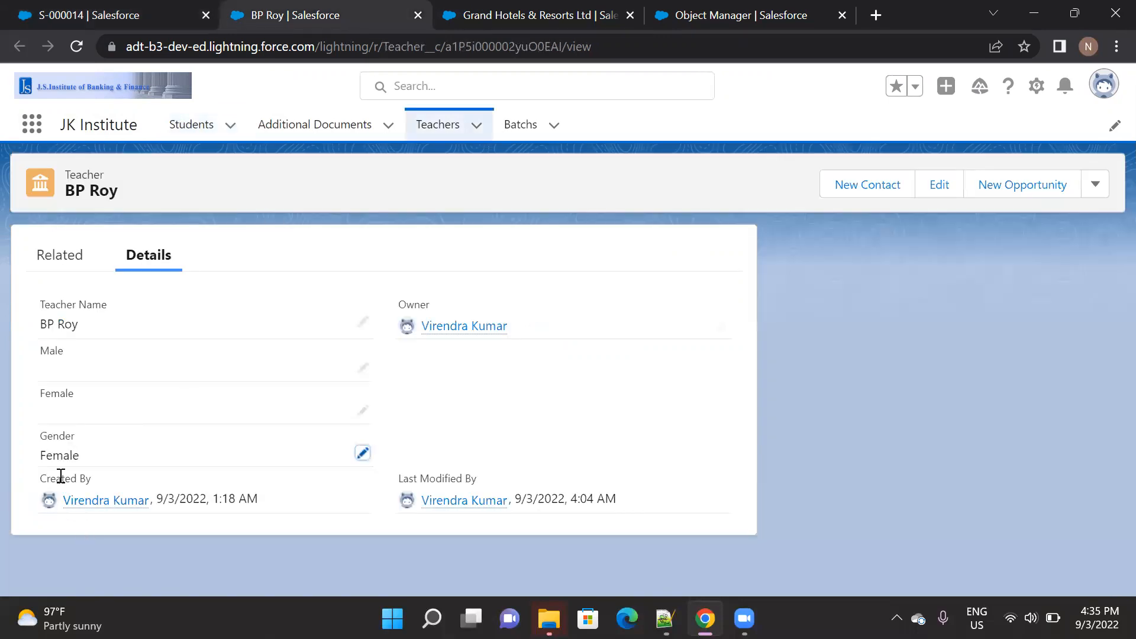
click(362, 452)
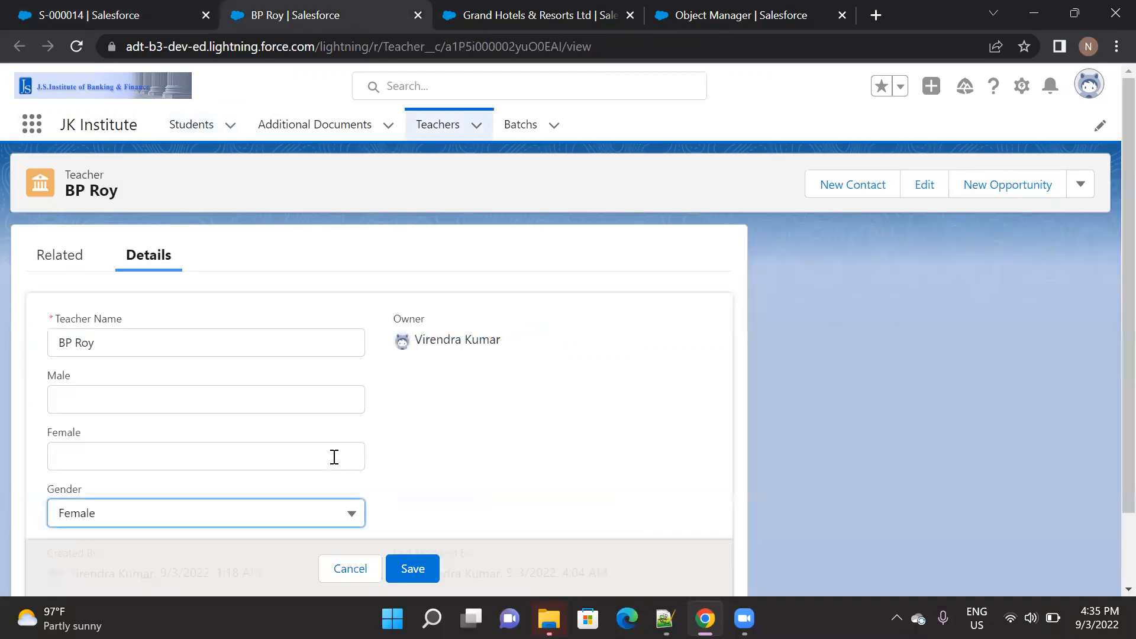
click(248, 524)
click(140, 452)
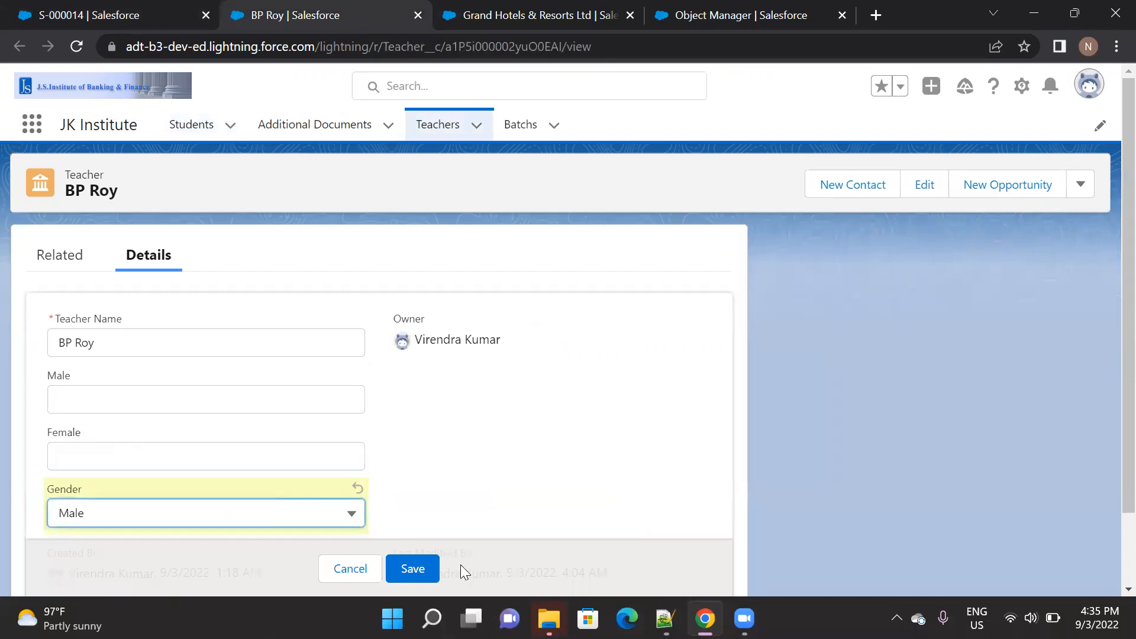
click(407, 571)
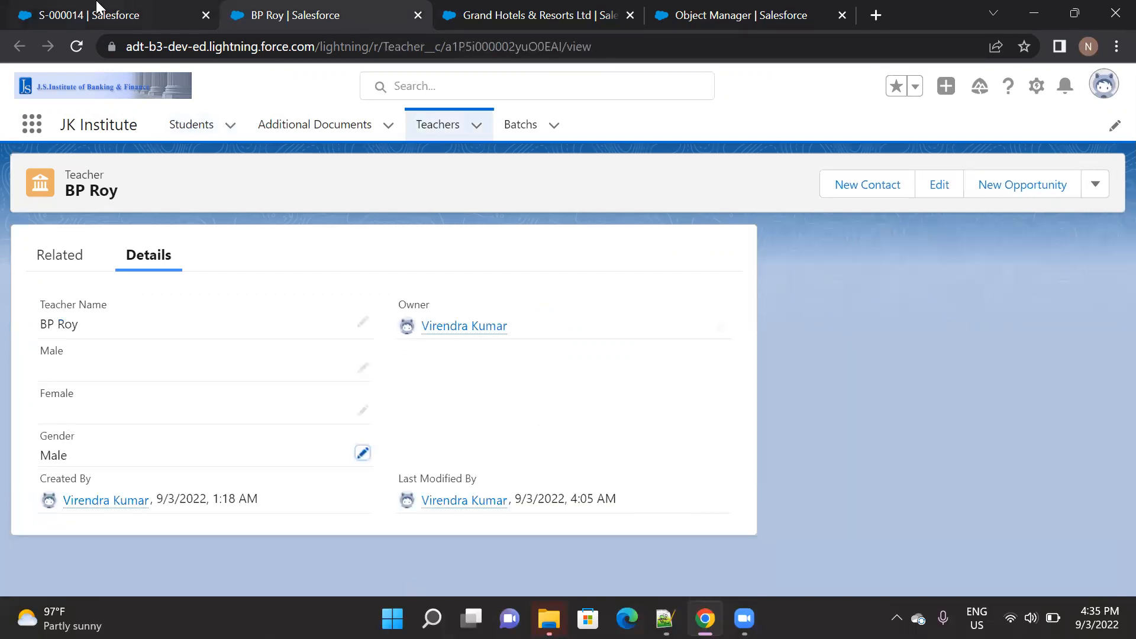
- Return to the student record, open it for editing and try to save it with Gender still Female
click(97, 7)
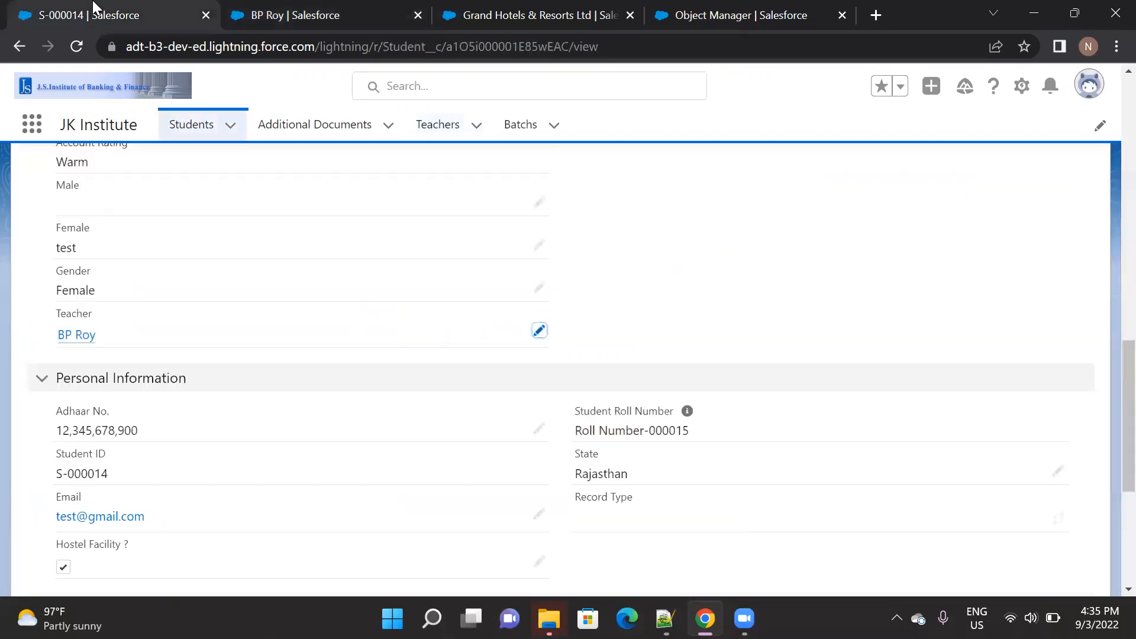
click(540, 564)
click(592, 569)
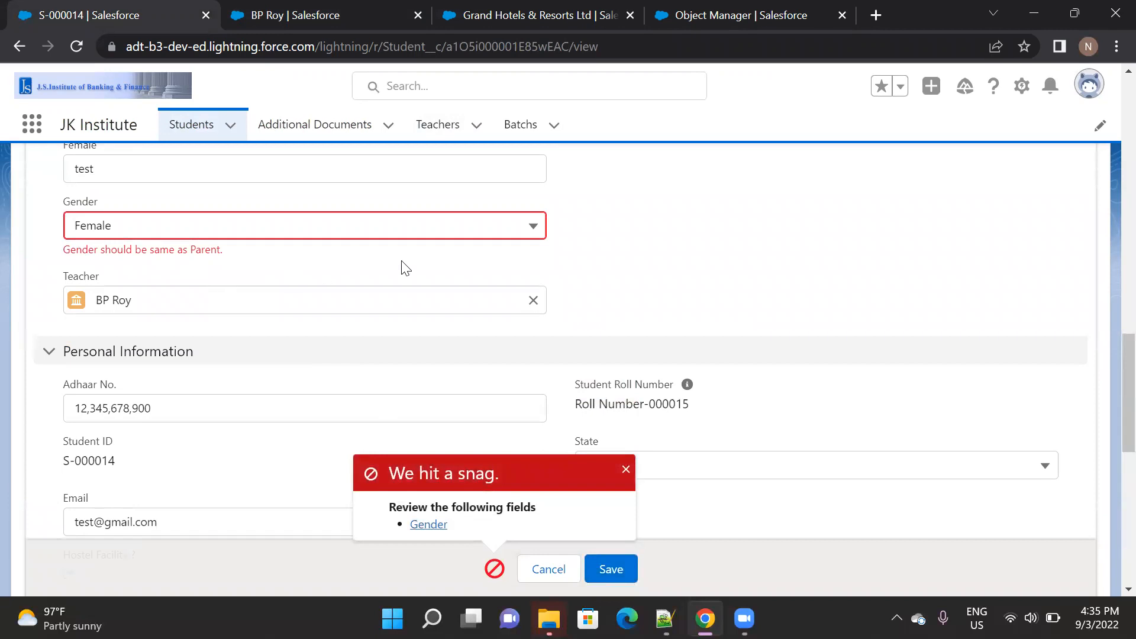
- Set the student's Gender to Male to match the teacher's and save the record
click(436, 238)
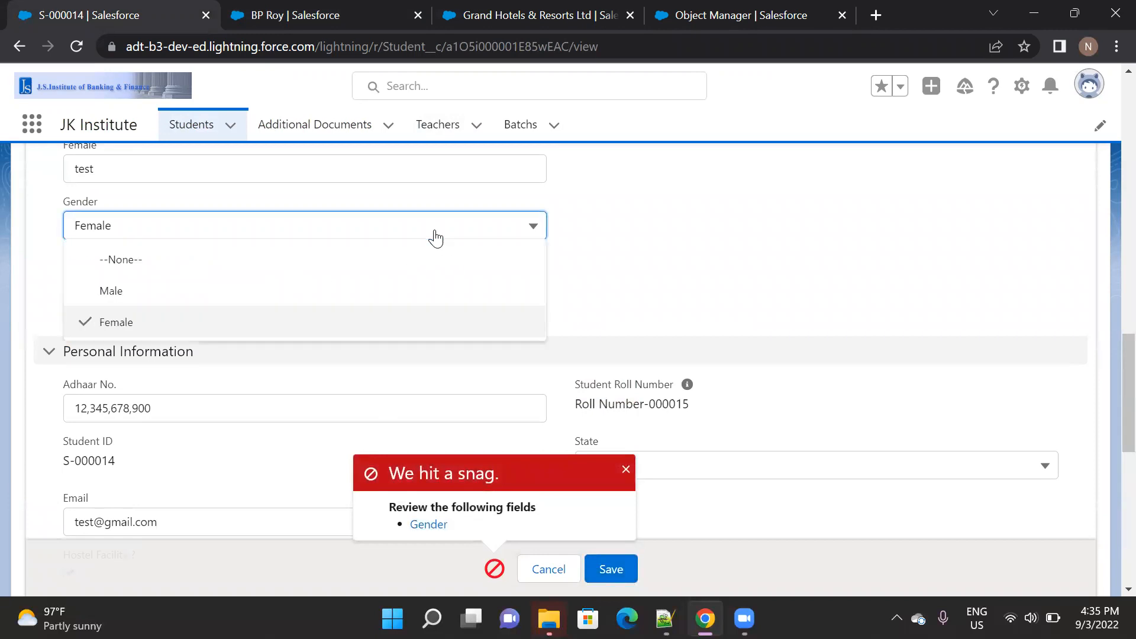
click(136, 298)
click(608, 572)
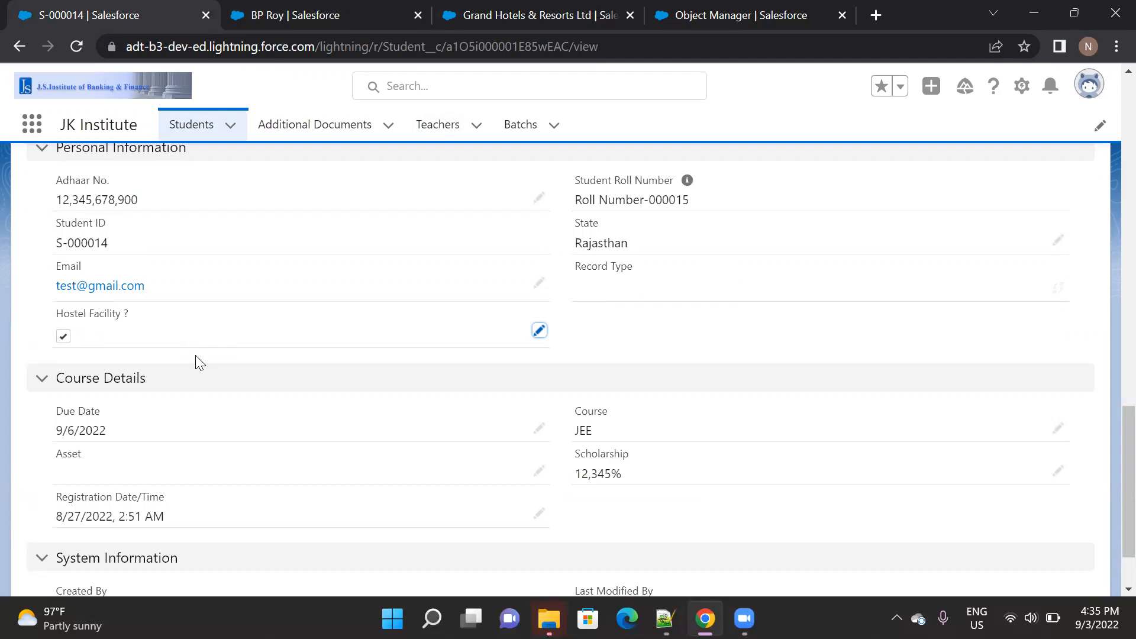
- Compare the Gender on the teacher record with the Gender on the student record
click(286, 11)
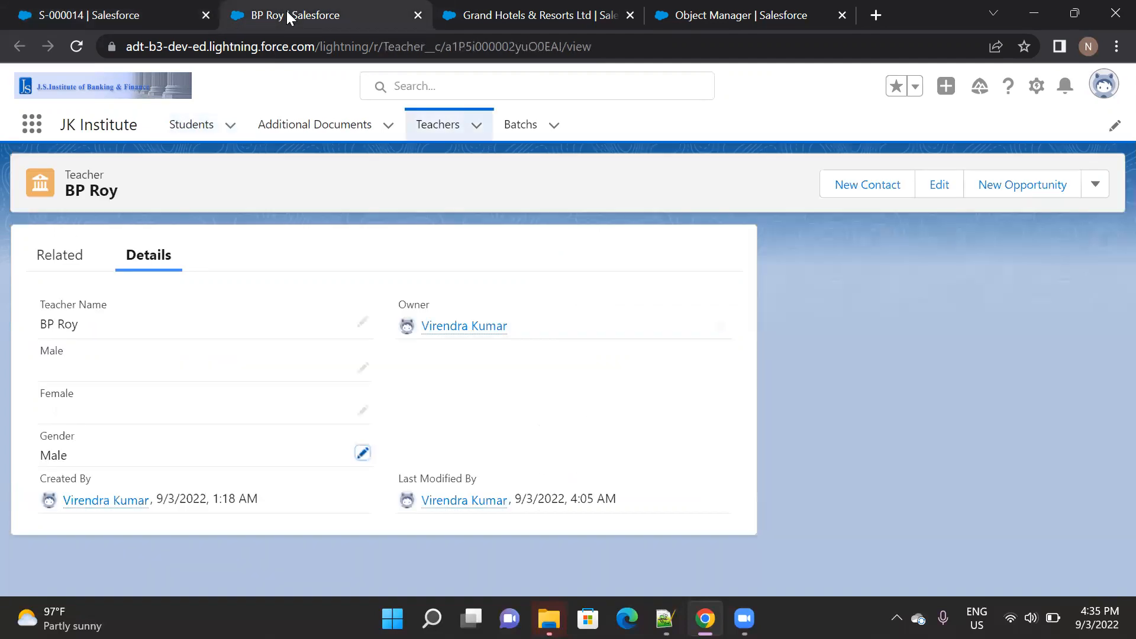
click(352, 32)
click(179, 15)
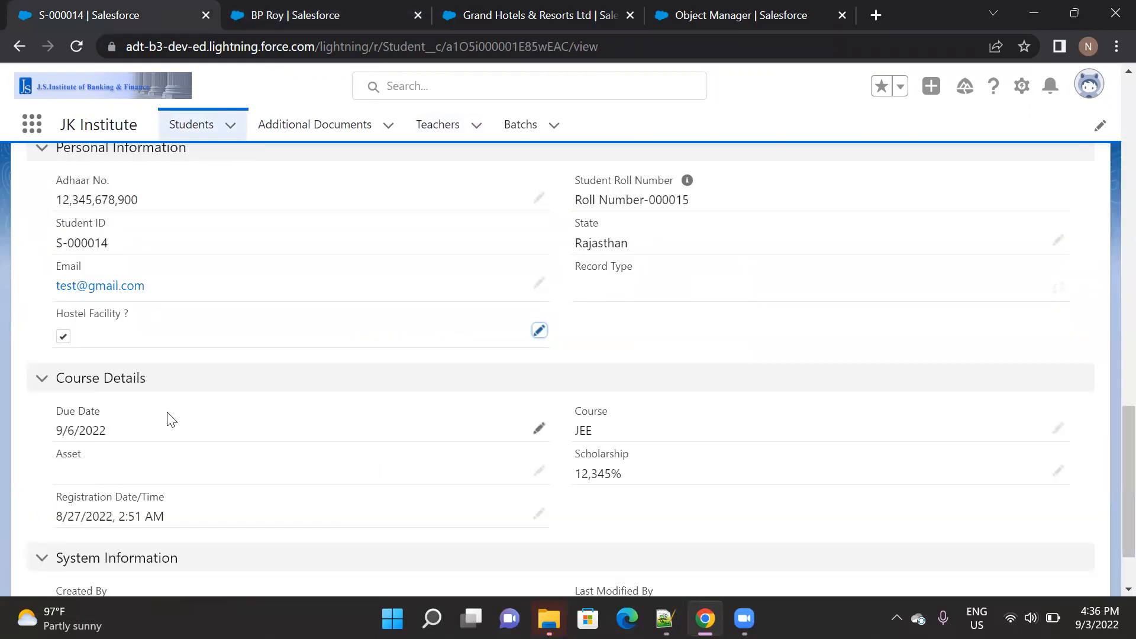
scroll(171, 420, down, 2)
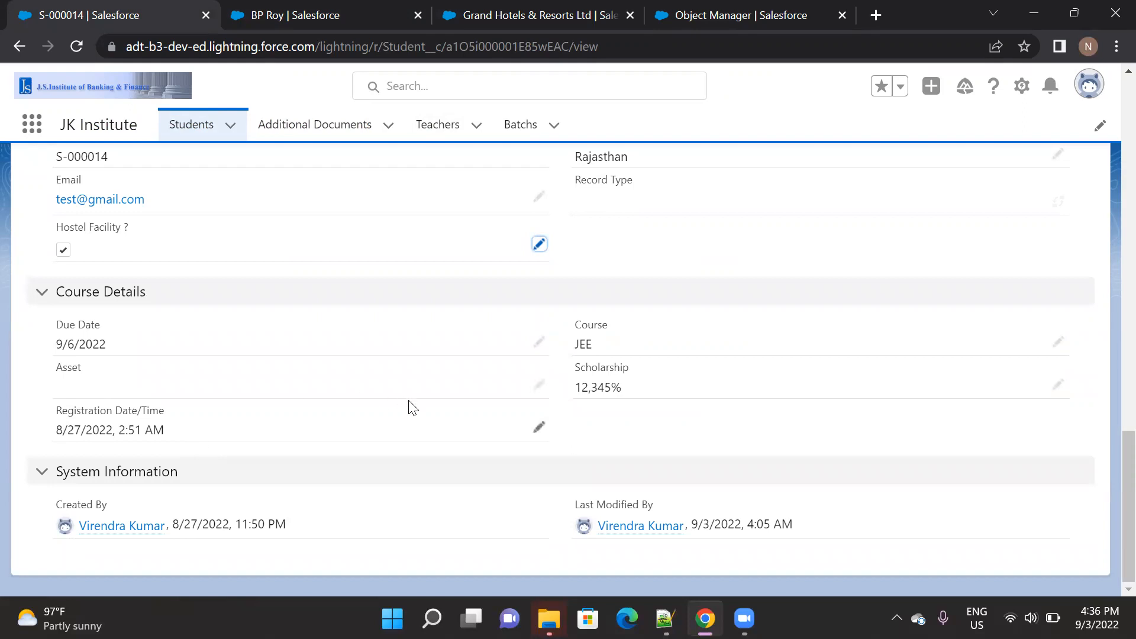
scroll(412, 408, up, 4)
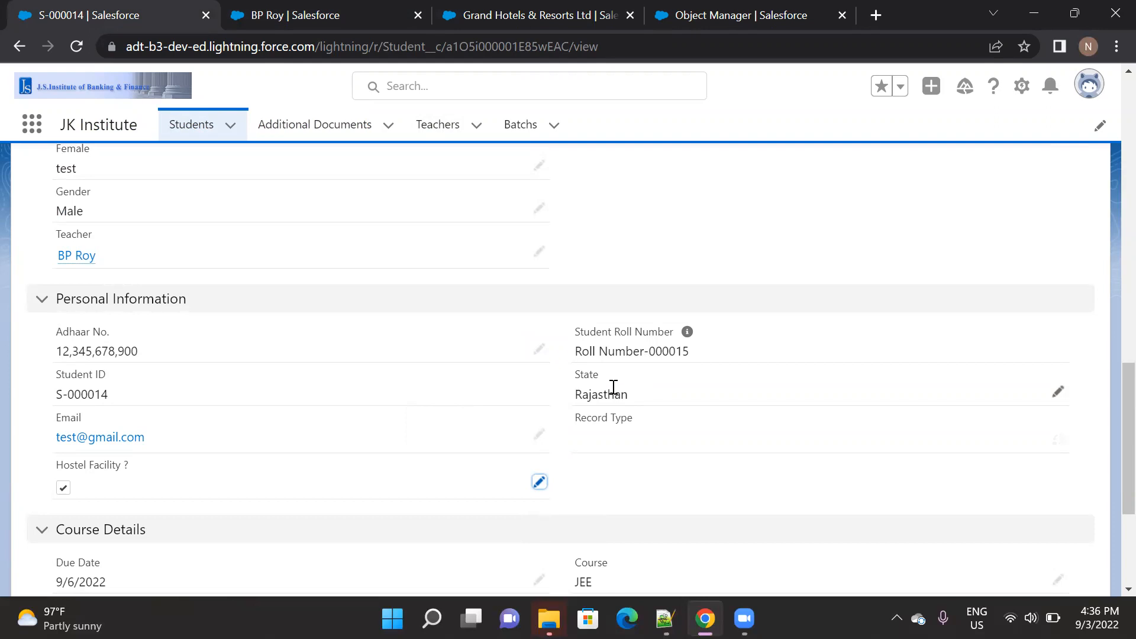
- Clear the Hostel Facility ? checkbox on the student record and save it
scroll(613, 387, up, 5)
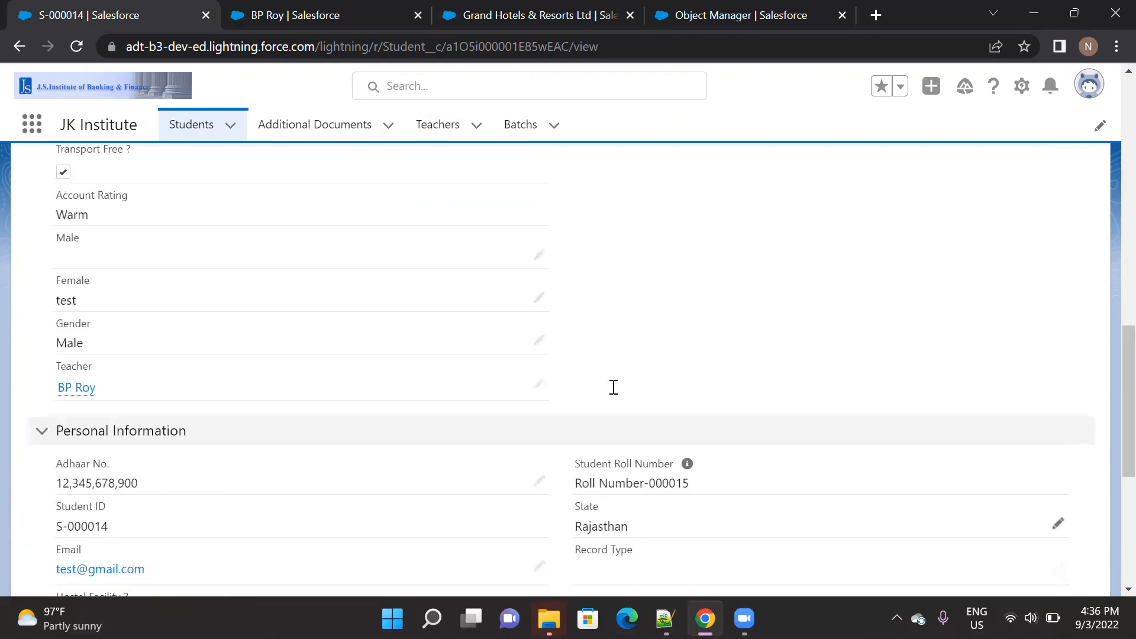
scroll(614, 395, down, 6)
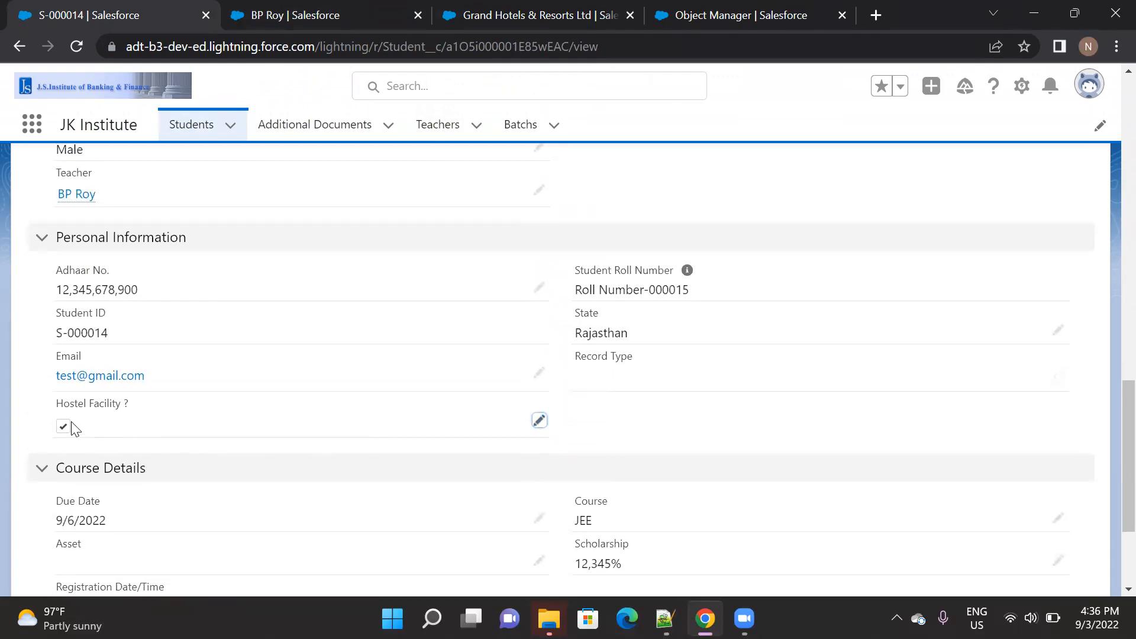
click(539, 420)
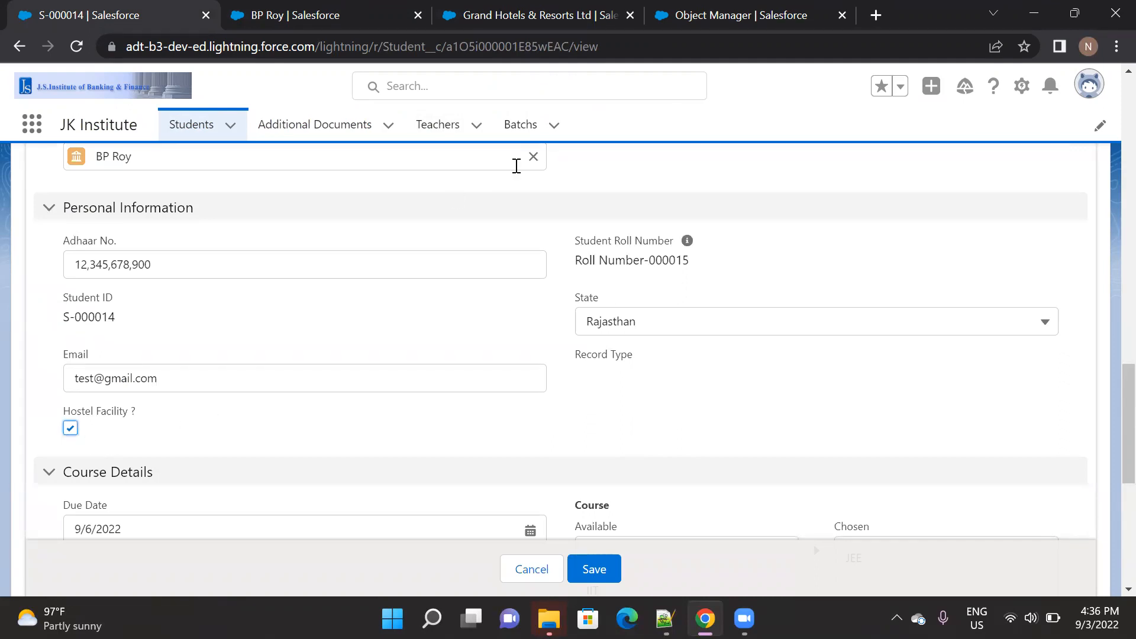
click(70, 430)
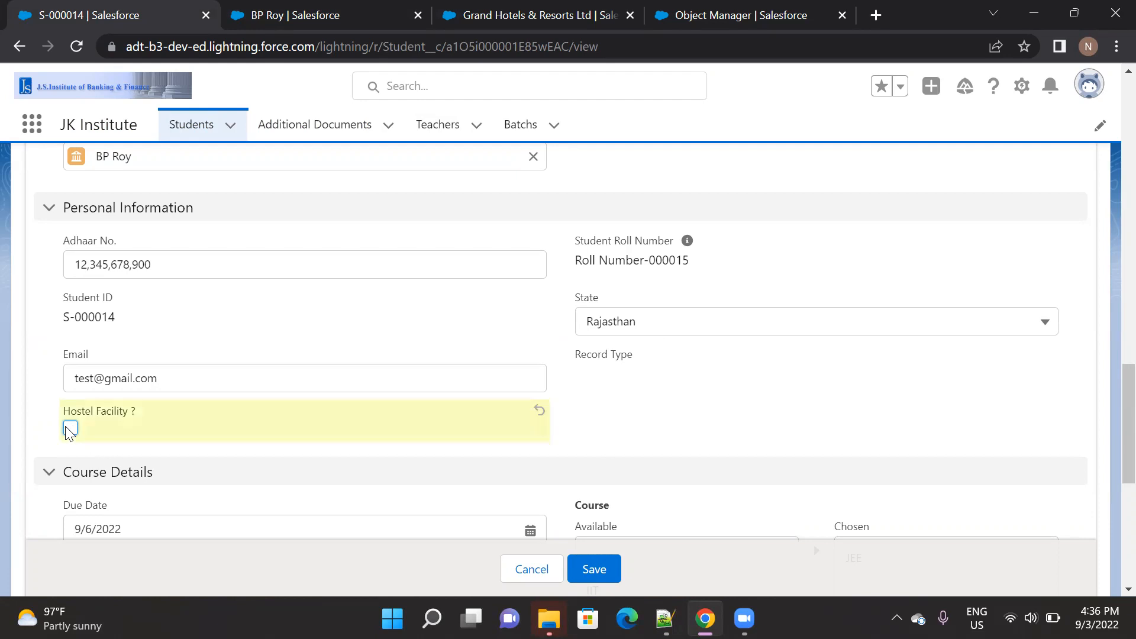
mouse_move(665, 609)
click(619, 572)
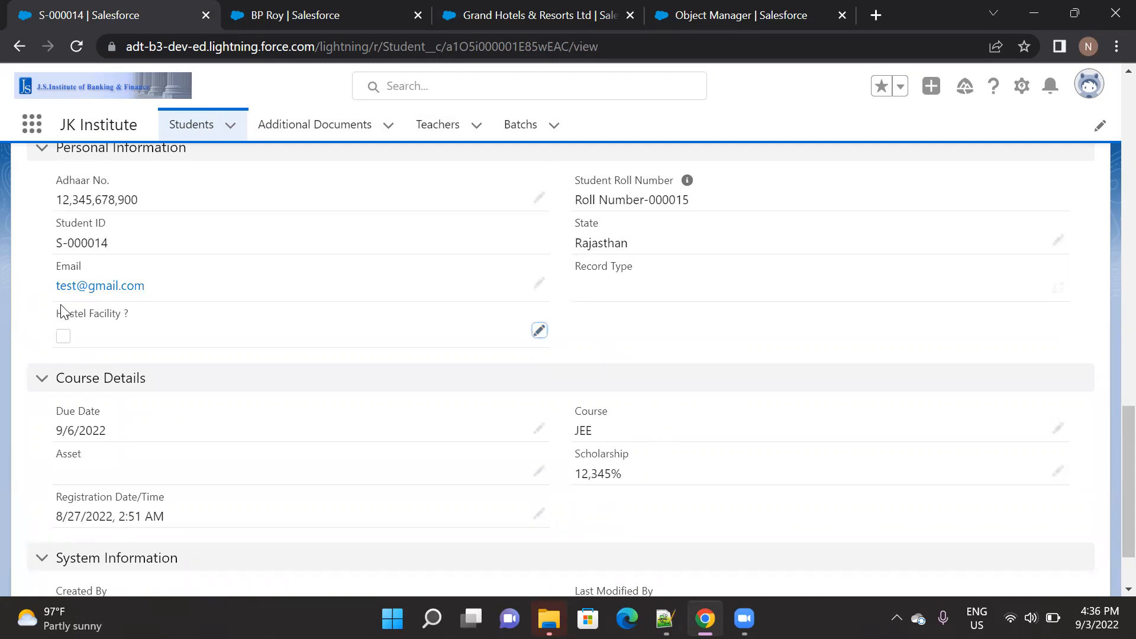
click(300, 12)
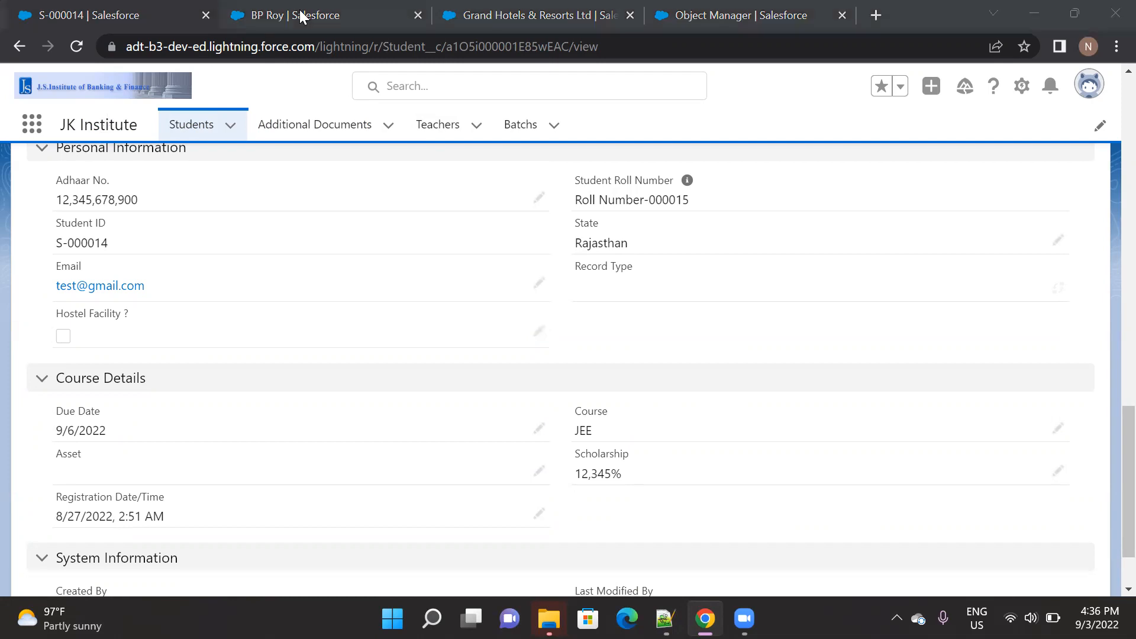
click(474, 23)
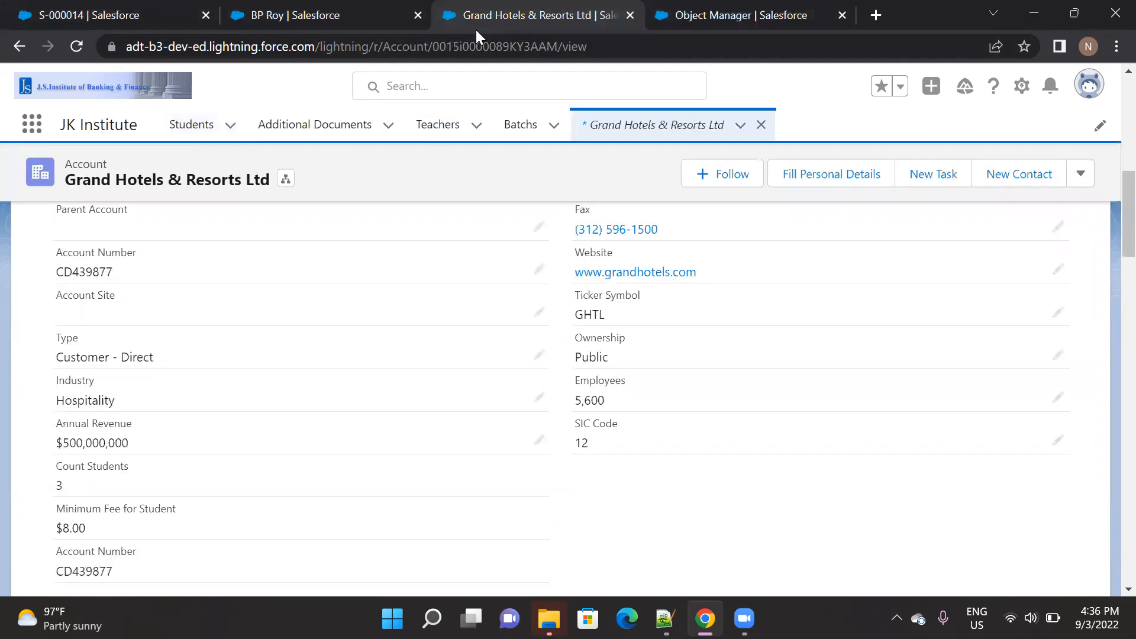
click(255, 16)
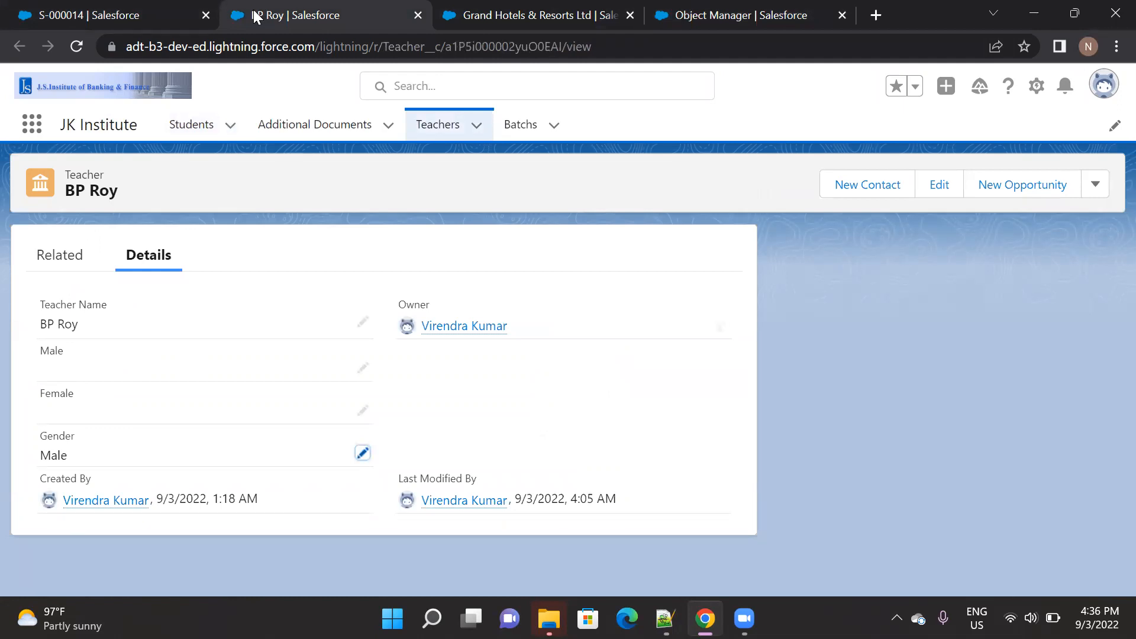
click(97, 7)
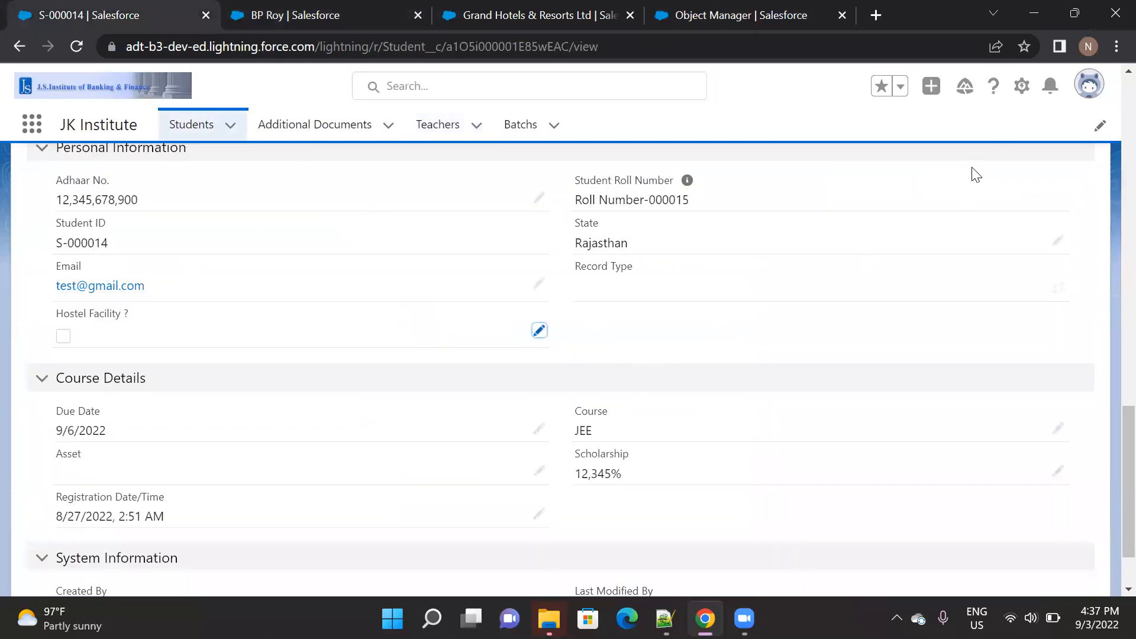
- Open the Student object's validation rules in Setup and start a new rule
click(1025, 90)
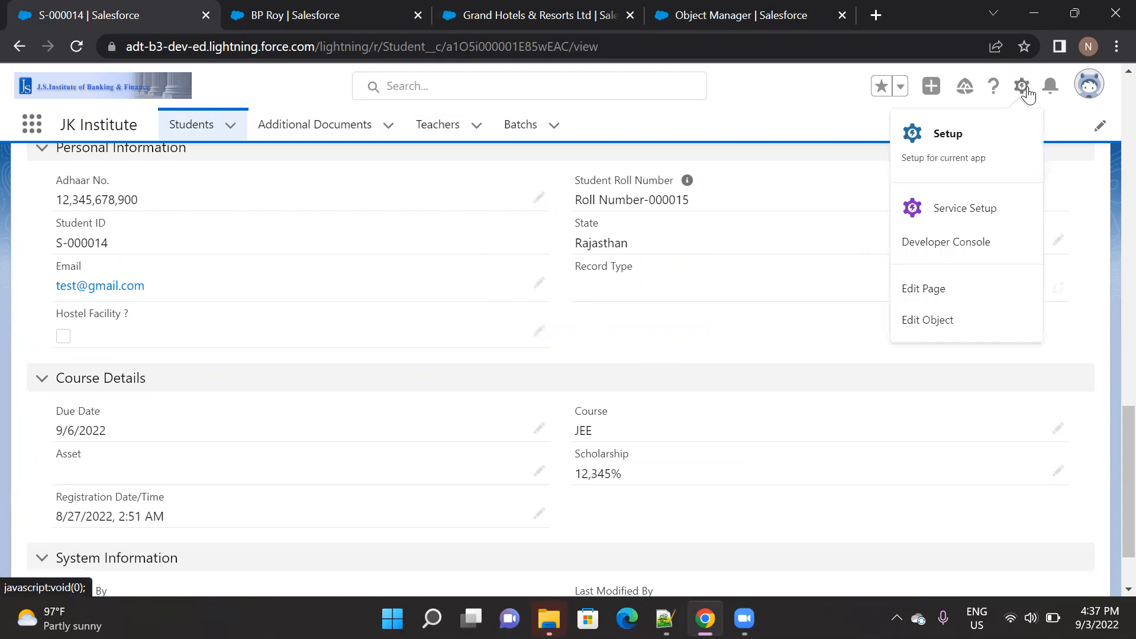
click(927, 324)
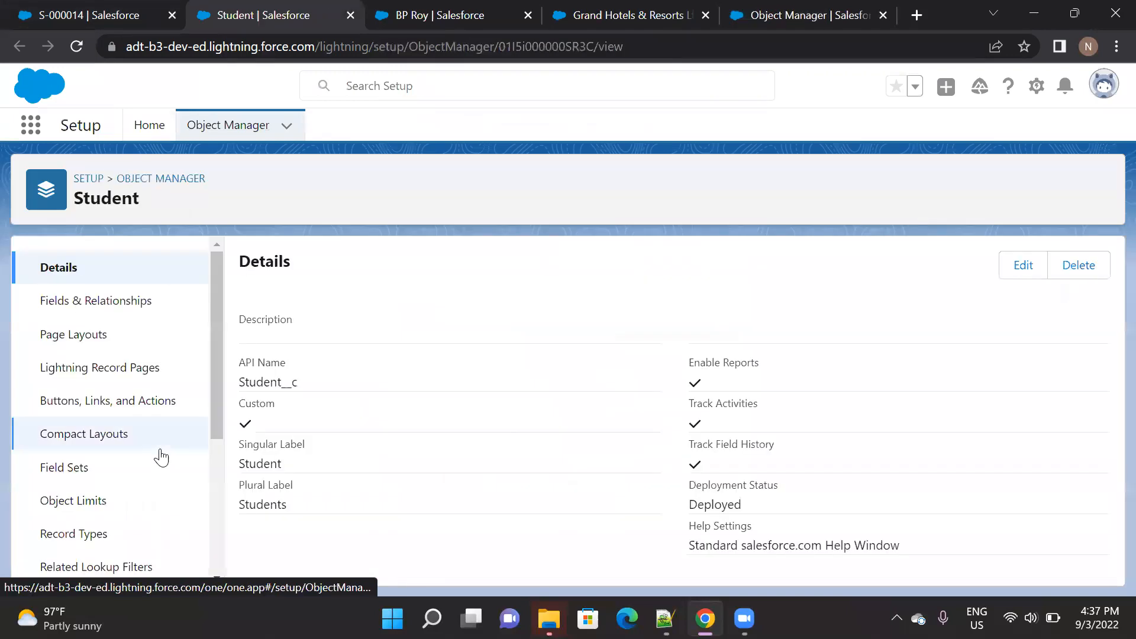
scroll(154, 468, down, 5)
click(97, 551)
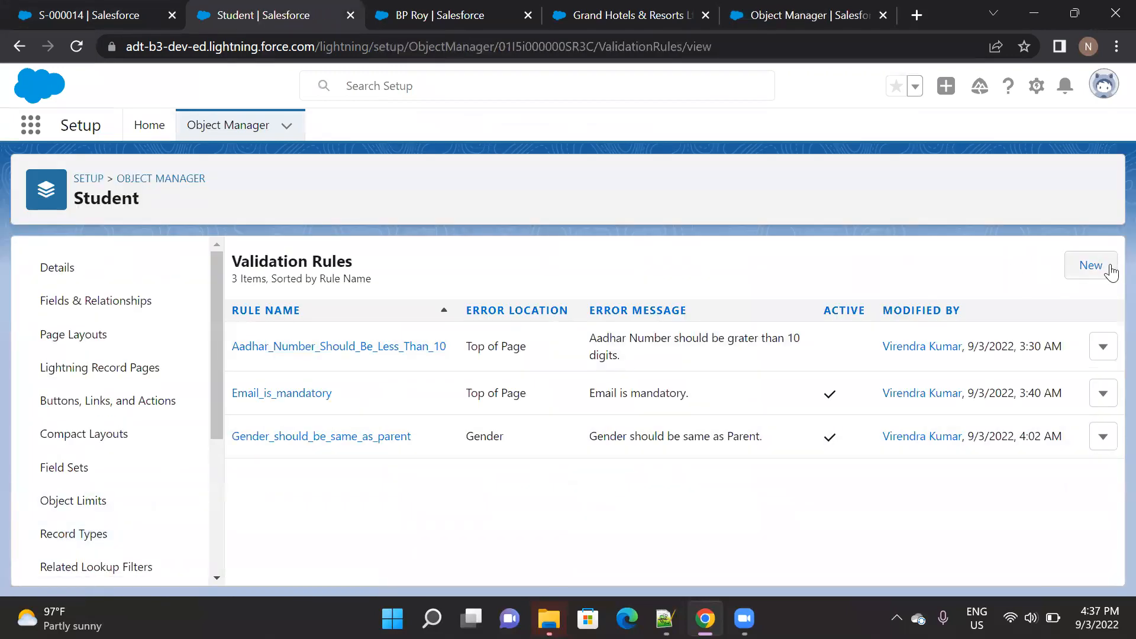
click(1110, 271)
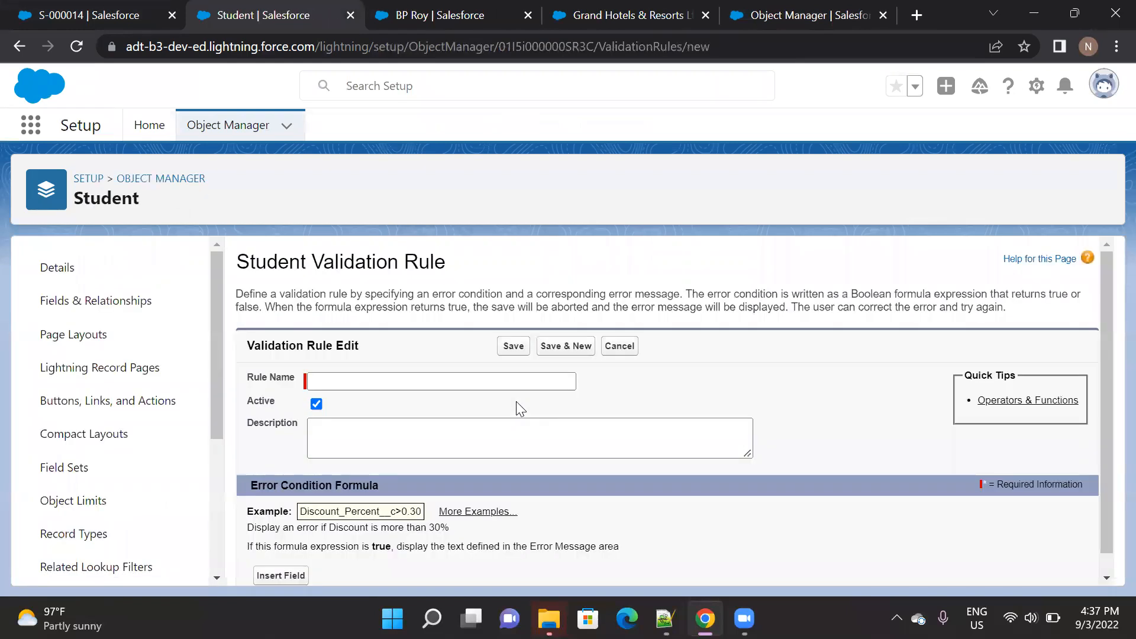
- Name the new validation rule Hostel_is_Mandatory_For_Raj
click(463, 346)
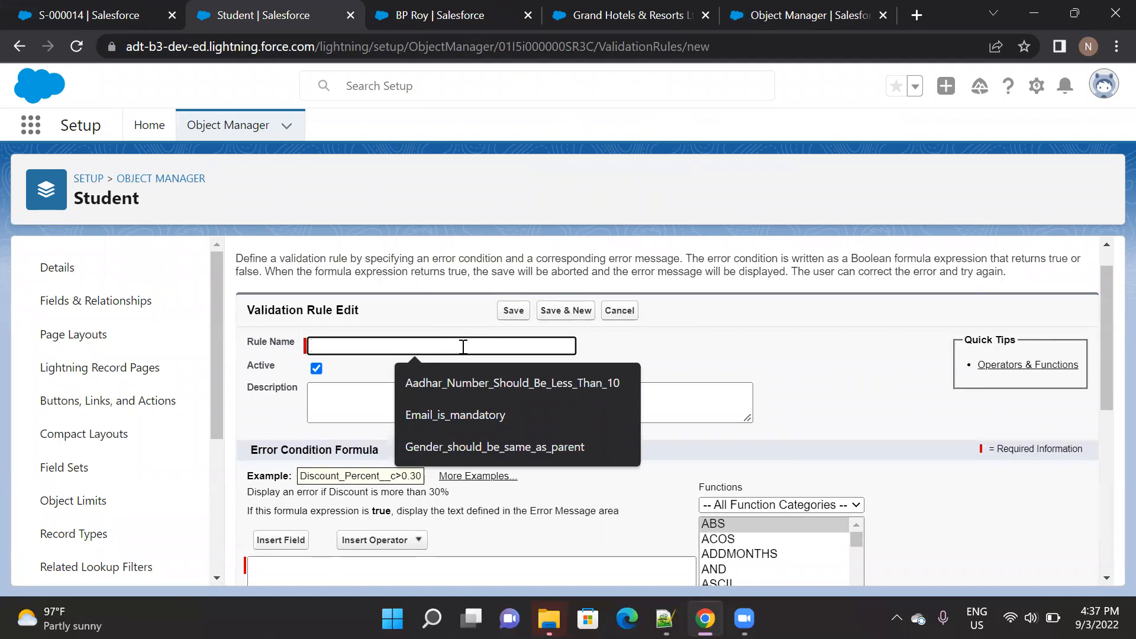
text(Hostal)
key(BackSpace)
key(BackSpace)
key(BackSpace)
text(te;)
key(BackSpace)
key(BackSpace)
text(l is Mandatory For Raj)
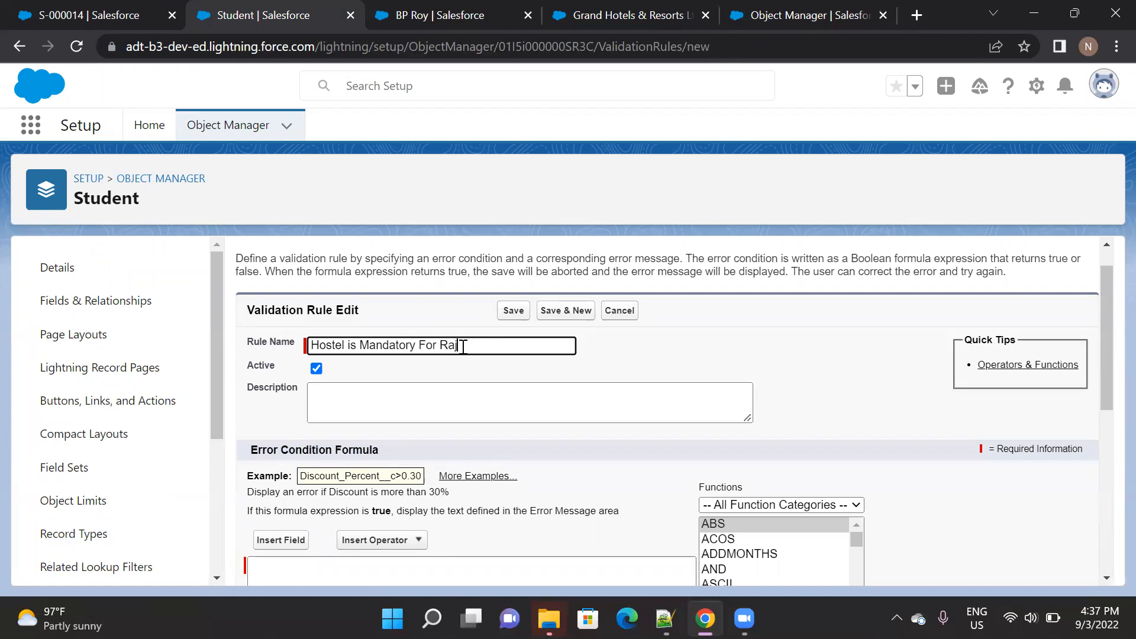
key(Tab)
- Enter the rule's error message as "Hostel is mandatory for Rajasthan Students."
scroll(464, 346, down, 1)
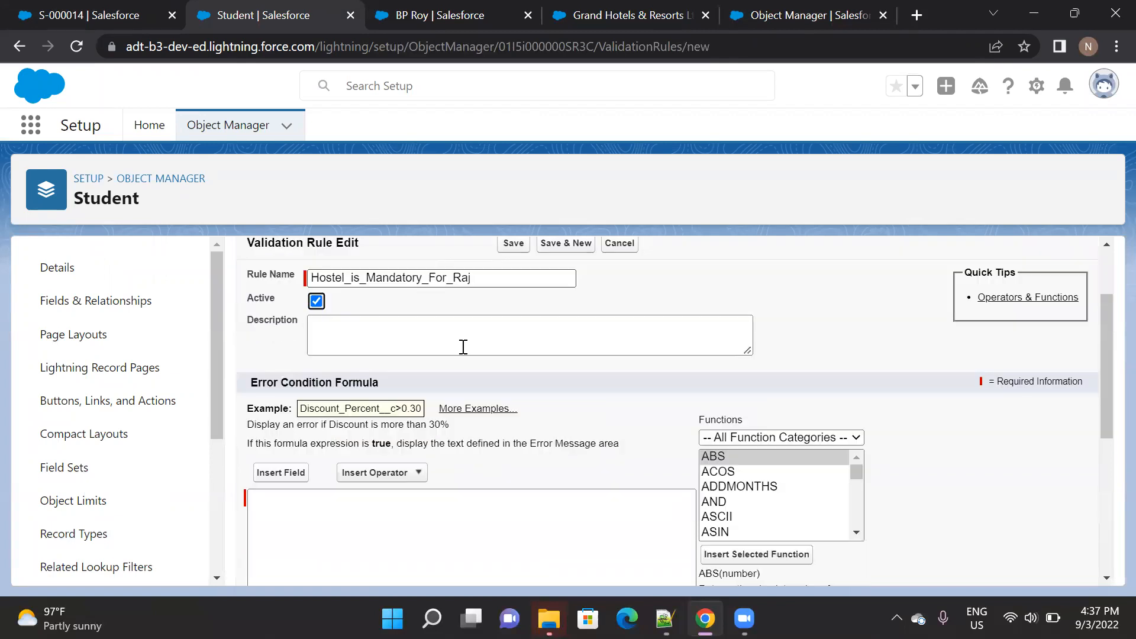
scroll(464, 347, down, 2)
scroll(450, 361, down, 2)
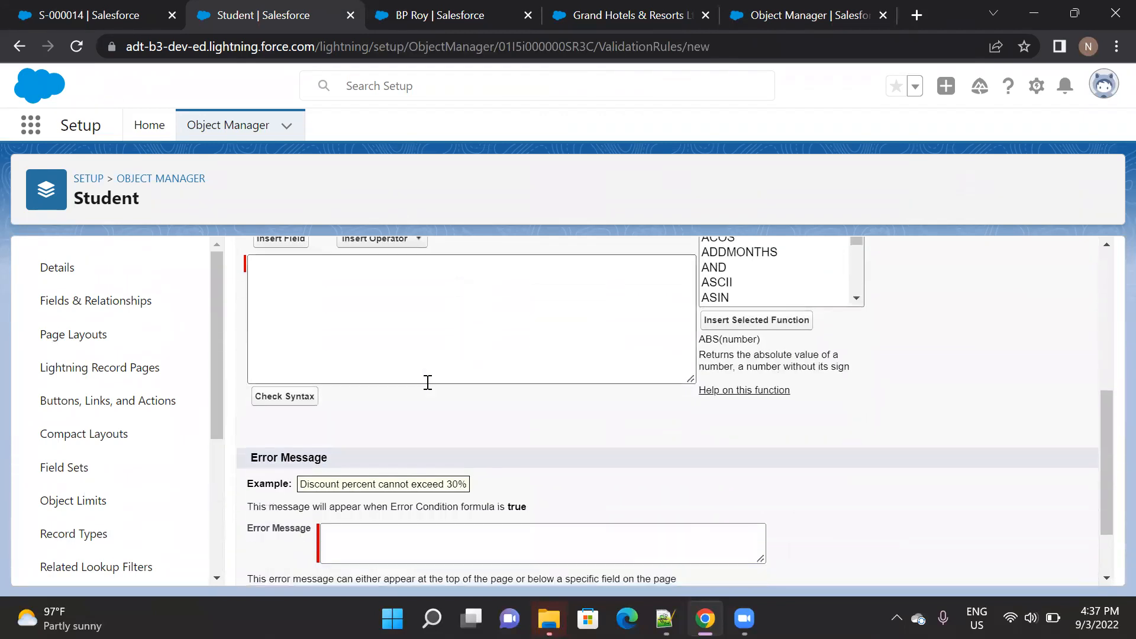
click(421, 555)
text(Hostel is mandtaory fo)
key(BackSpace)
key(BackSpace)
key(BackSpace)
key(BackSpace)
key(BackSpace)
key(BackSpace)
key(BackSpace)
key(BackSpace)
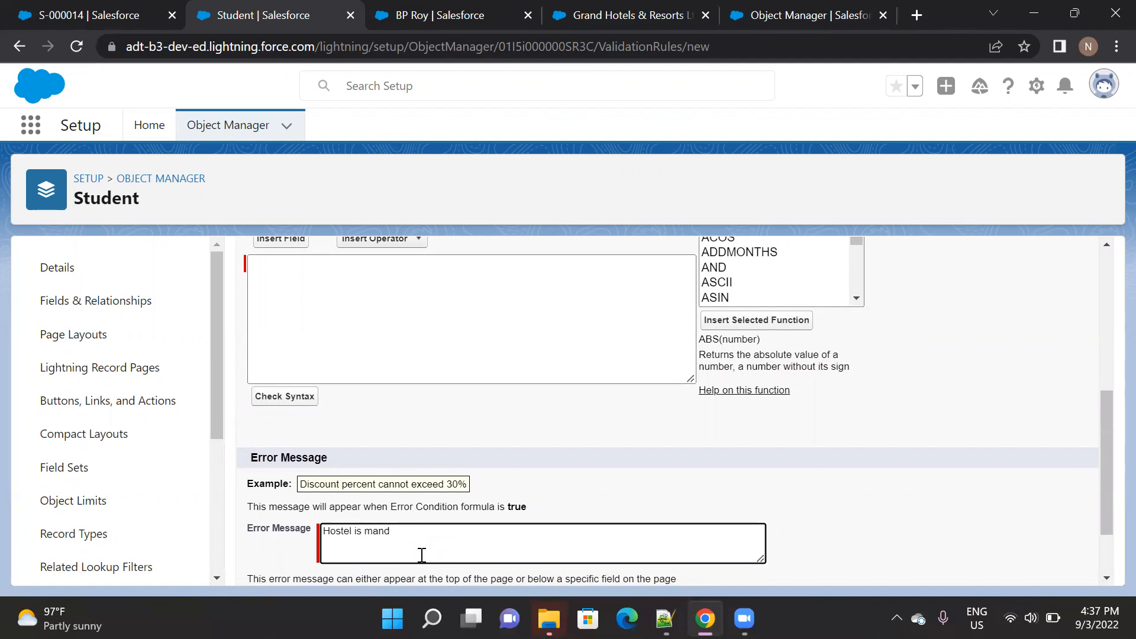
text(atory for Rajasthan Students)
scroll(422, 554, down, 2)
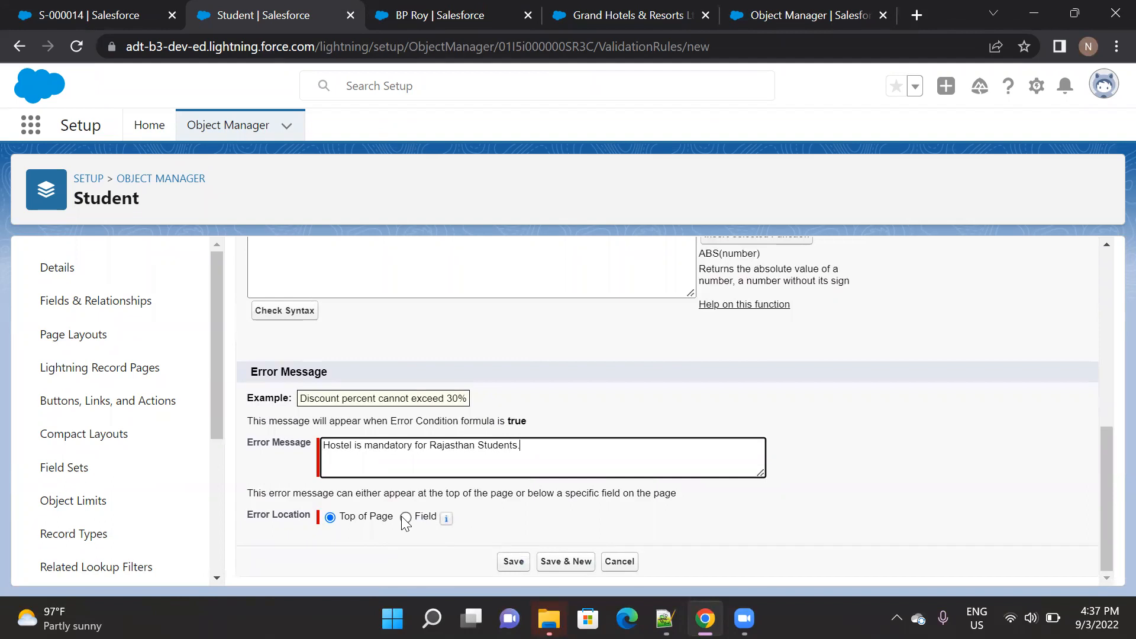
- Set the error location to the Hostel Facility ? field
click(405, 518)
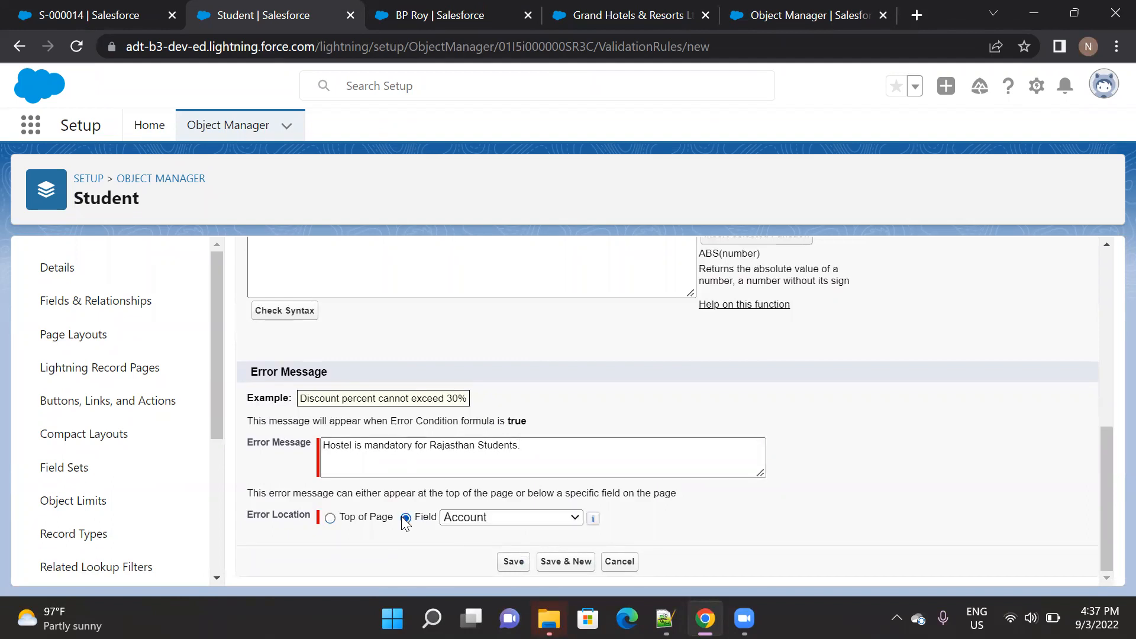
click(464, 520)
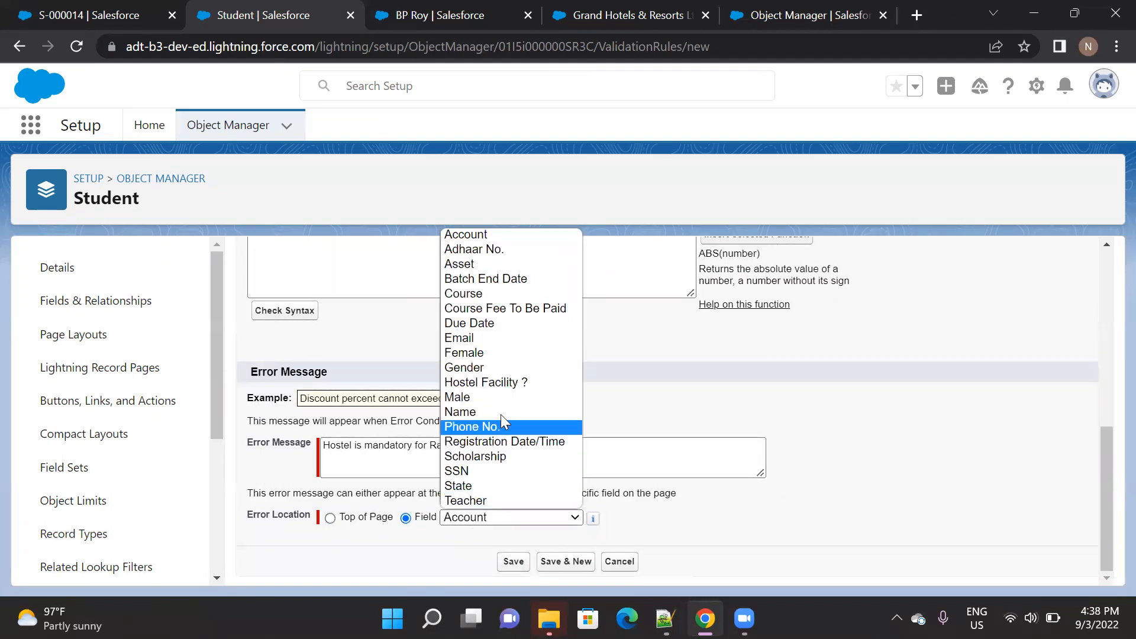
click(496, 382)
- Insert the ISPICKVAL function into the empty error condition formula
scroll(496, 391, up, 4)
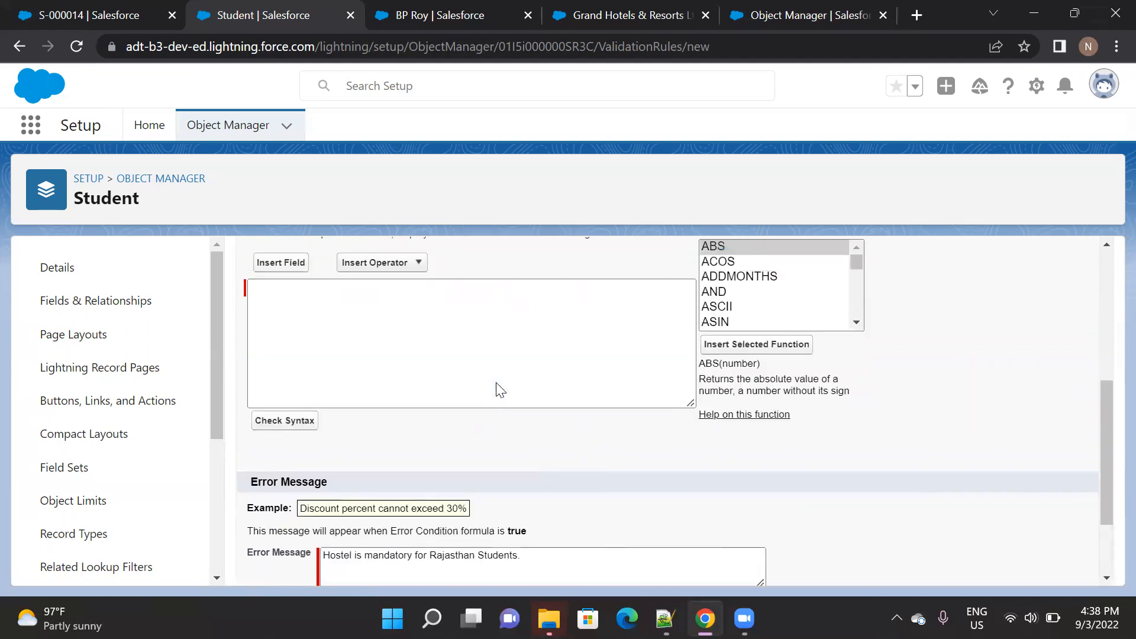
click(479, 418)
scroll(478, 418, up, 2)
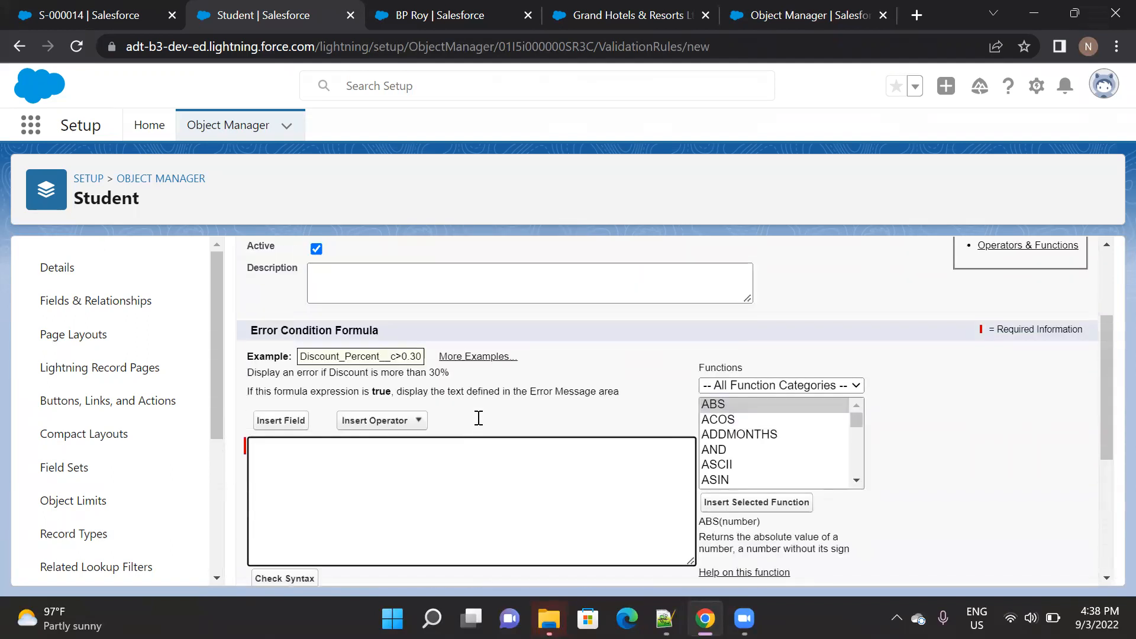
scroll(479, 418, down, 2)
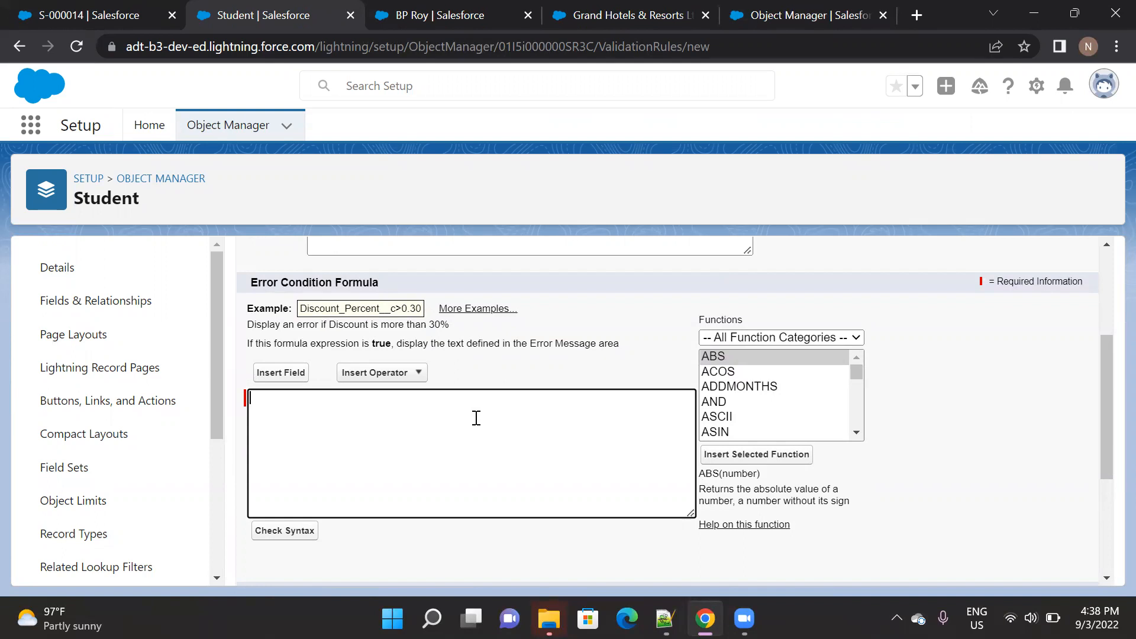
click(769, 402)
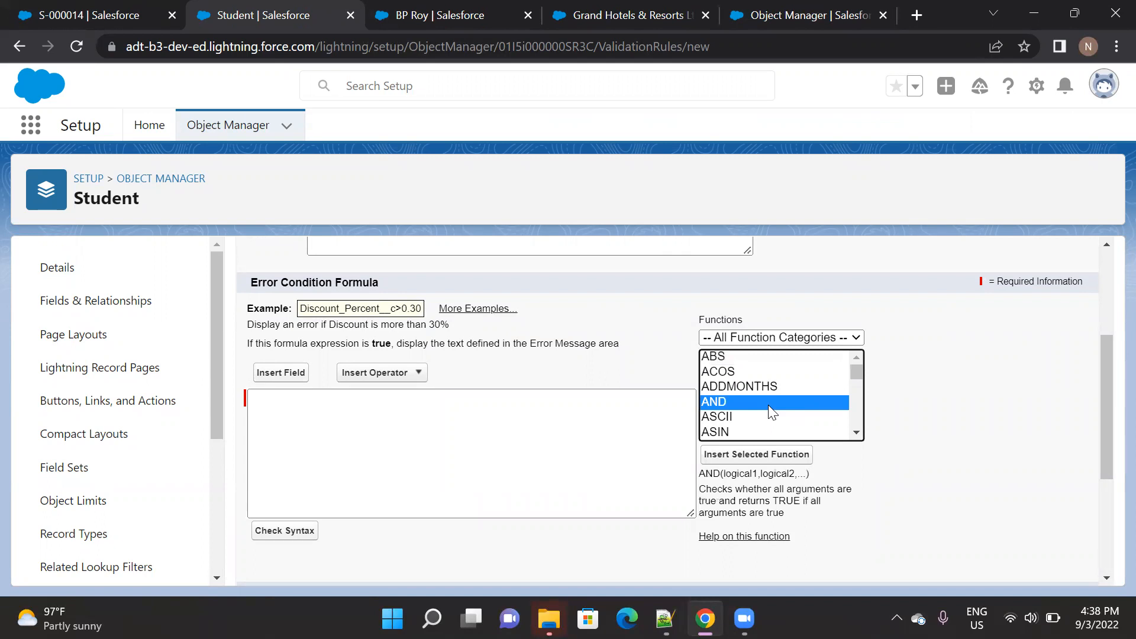
text(is)
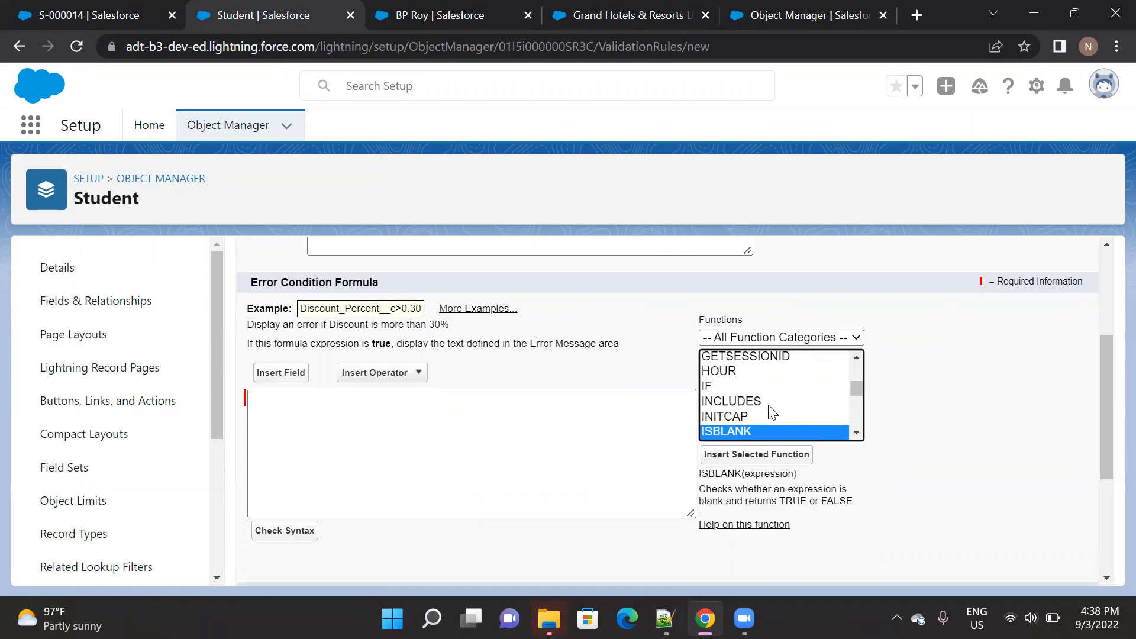
key(Down)
key(Down)
key(Down)
key(Down)
key(Down)
key(Down)
key(Down)
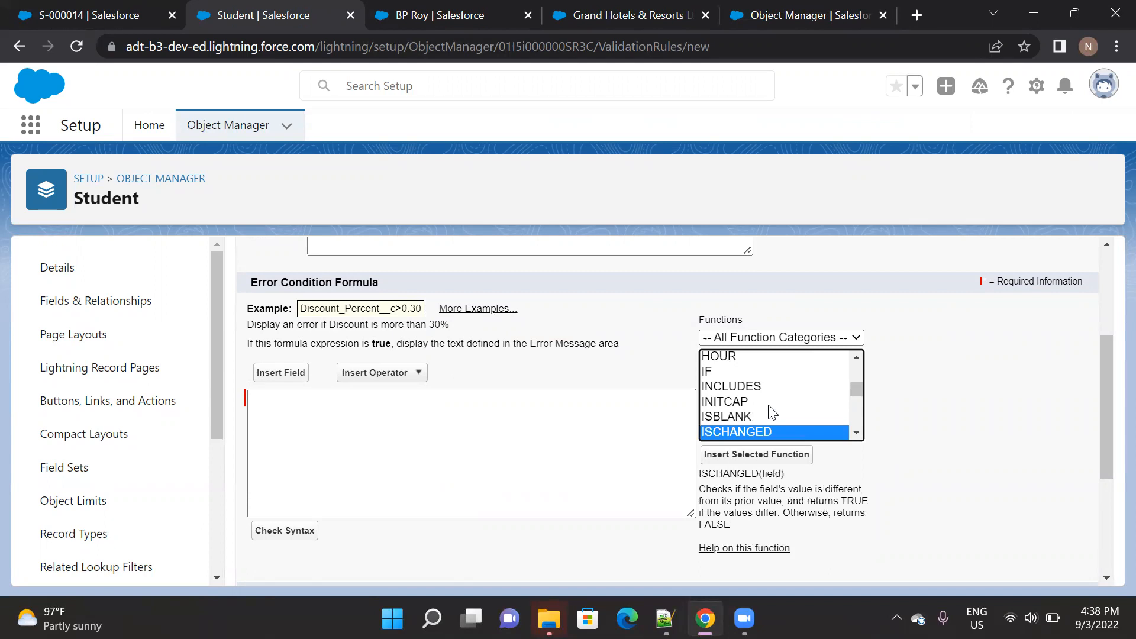
click(769, 455)
- Replace the picklist_field placeholder in ISPICKVAL with the Student object's State field, State__c
double_click(354, 396)
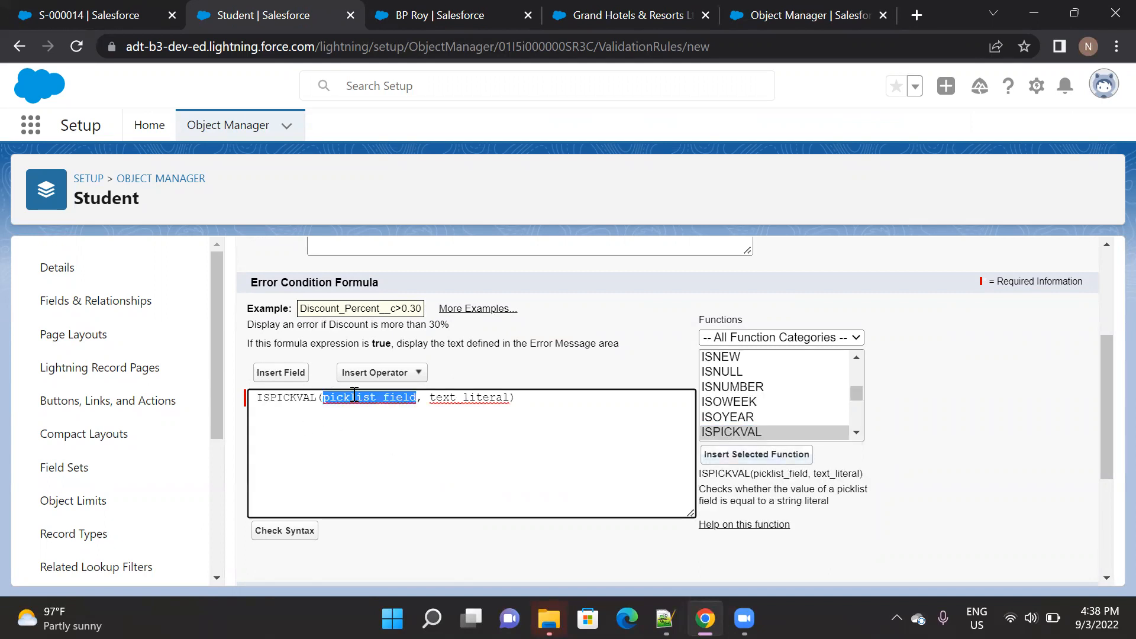
key(BackSpace)
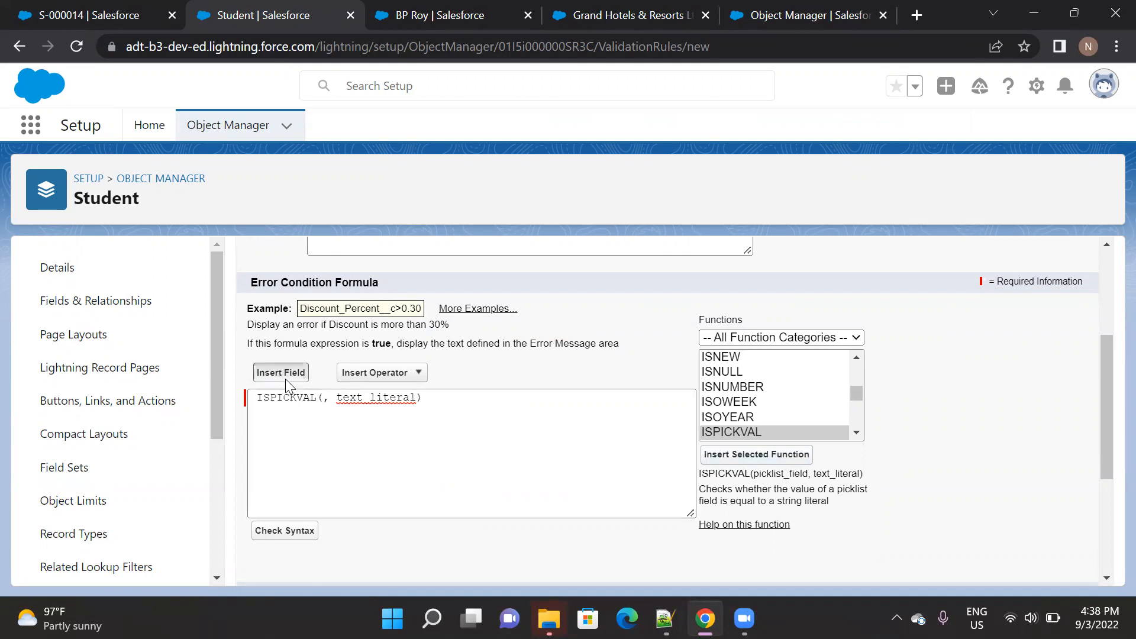
click(281, 372)
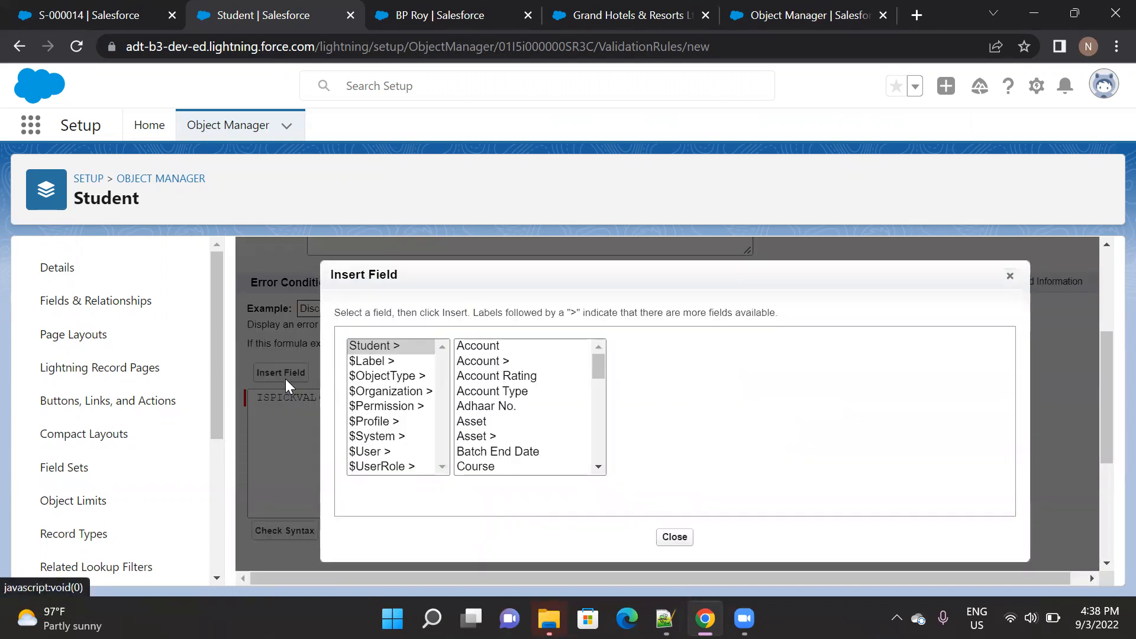
click(508, 423)
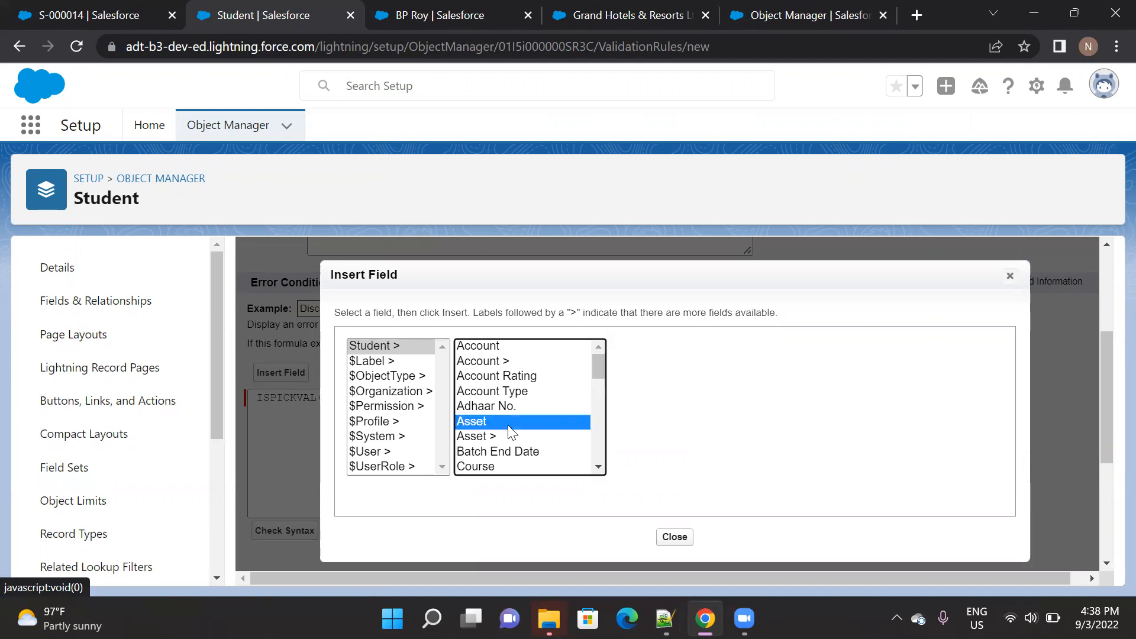
text(st)
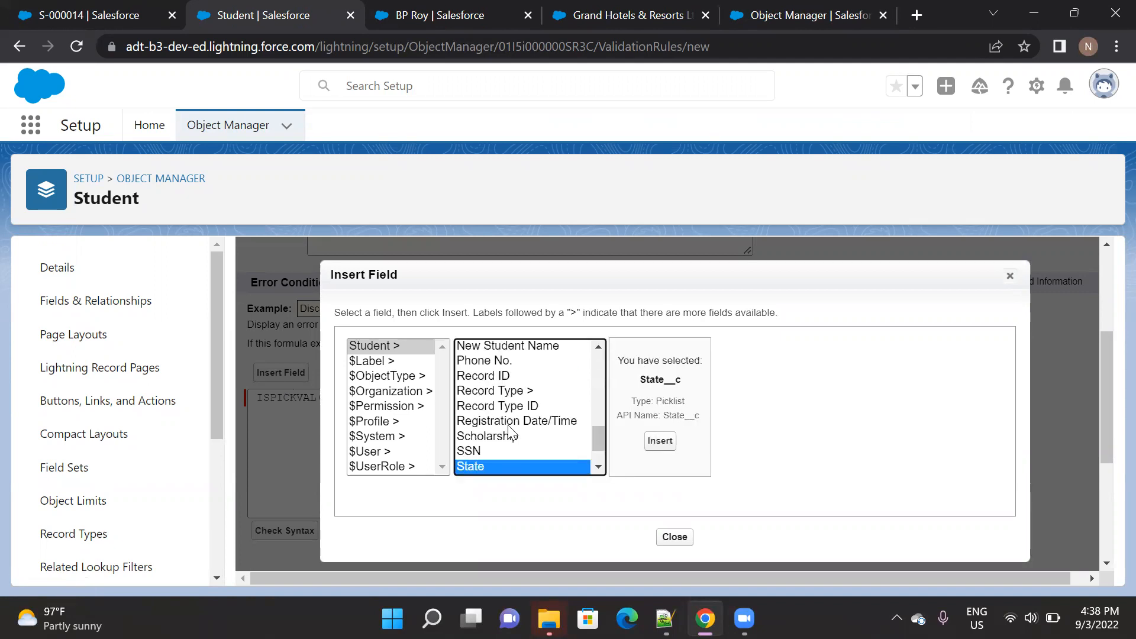
click(659, 441)
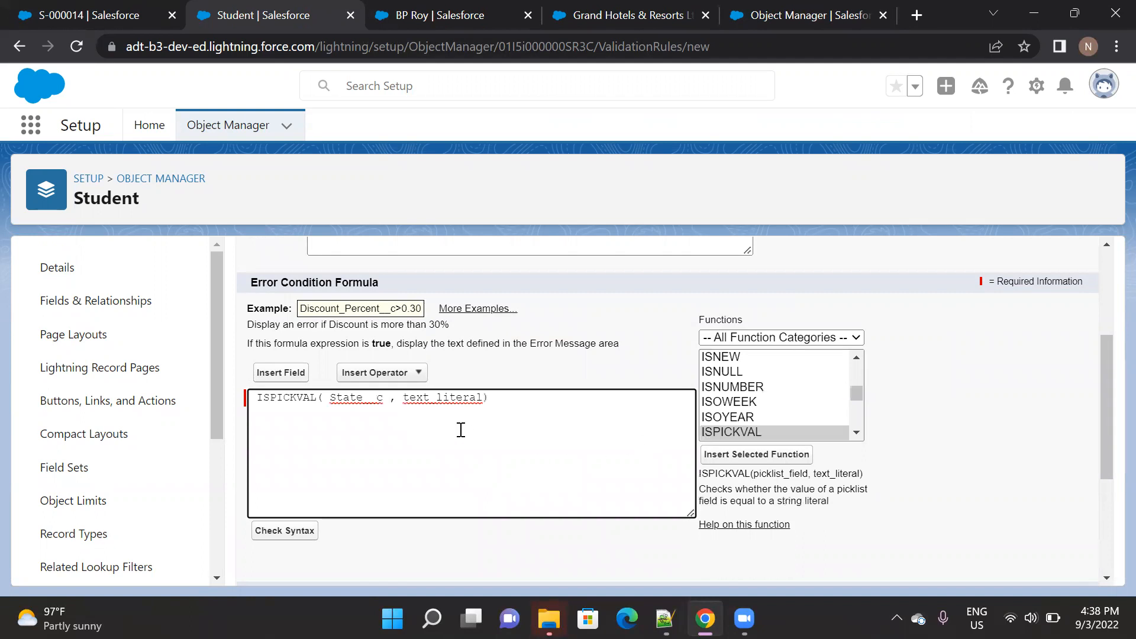
- Replace the text_literal placeholder in ISPICKVAL with 'Rajasthan' and append the && (And) operator to the formula
double_click(449, 398)
key(BackSpace)
text('')
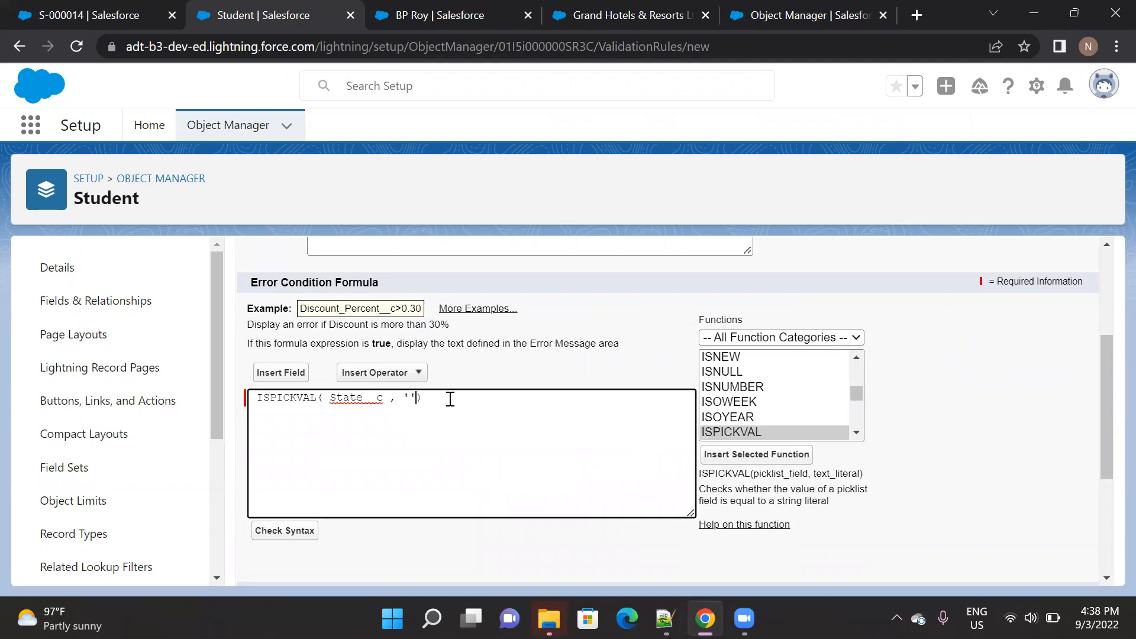
text(Rajasthan)
click(402, 374)
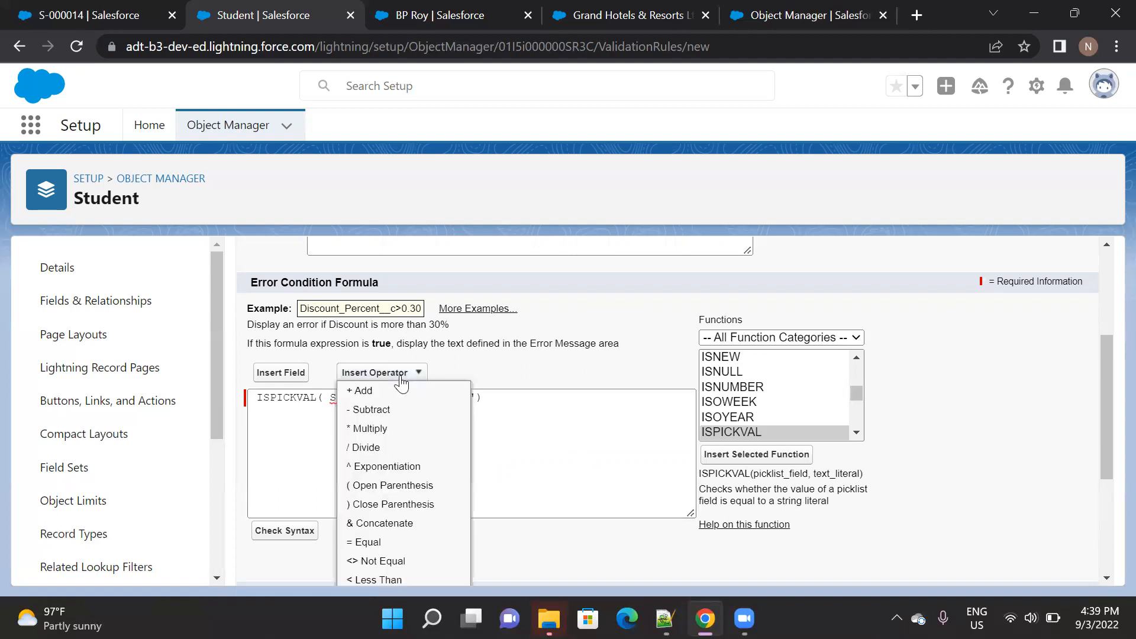
scroll(399, 405, down, 3)
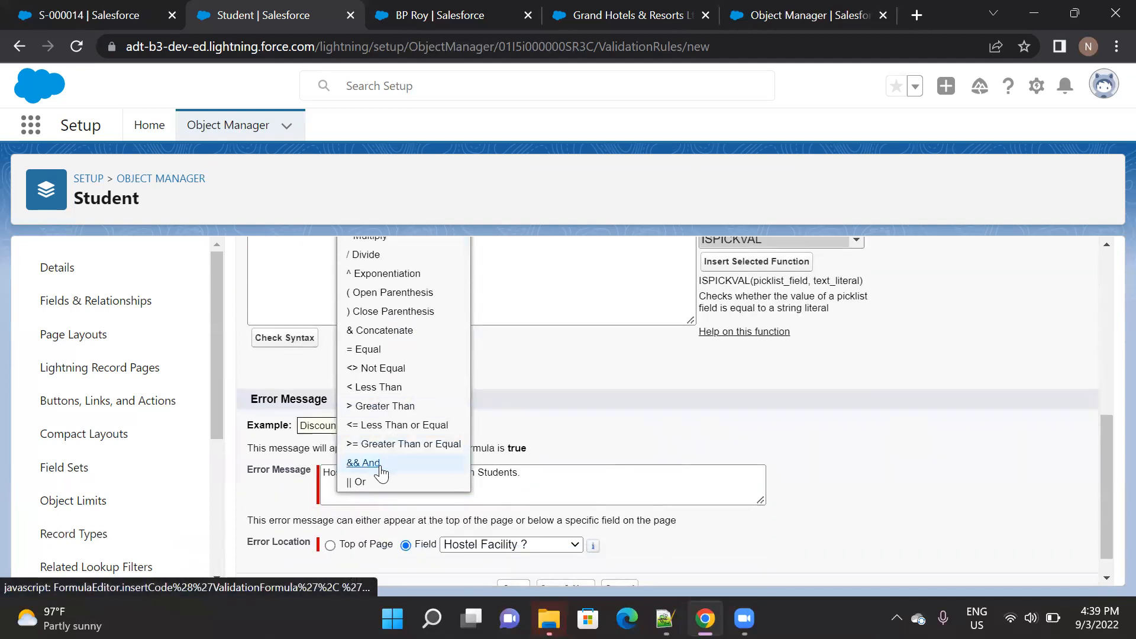
click(379, 464)
- Insert the Student object's Hostel Facility ? field, Hostel_Facility__c, after the && operator in the formula
scroll(380, 464, up, 2)
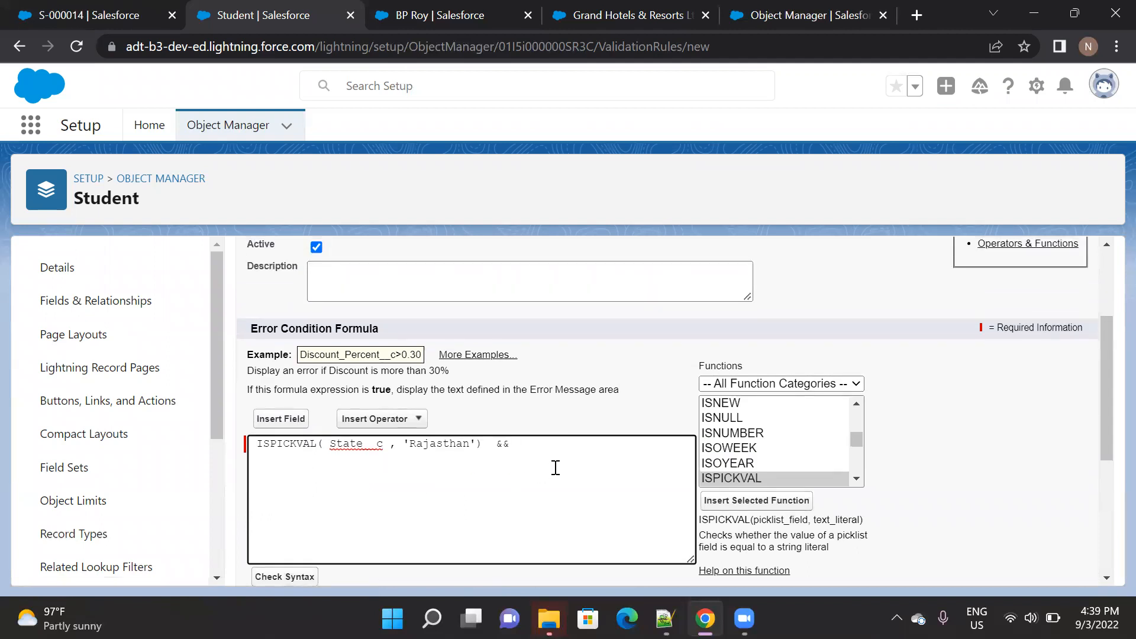
click(299, 424)
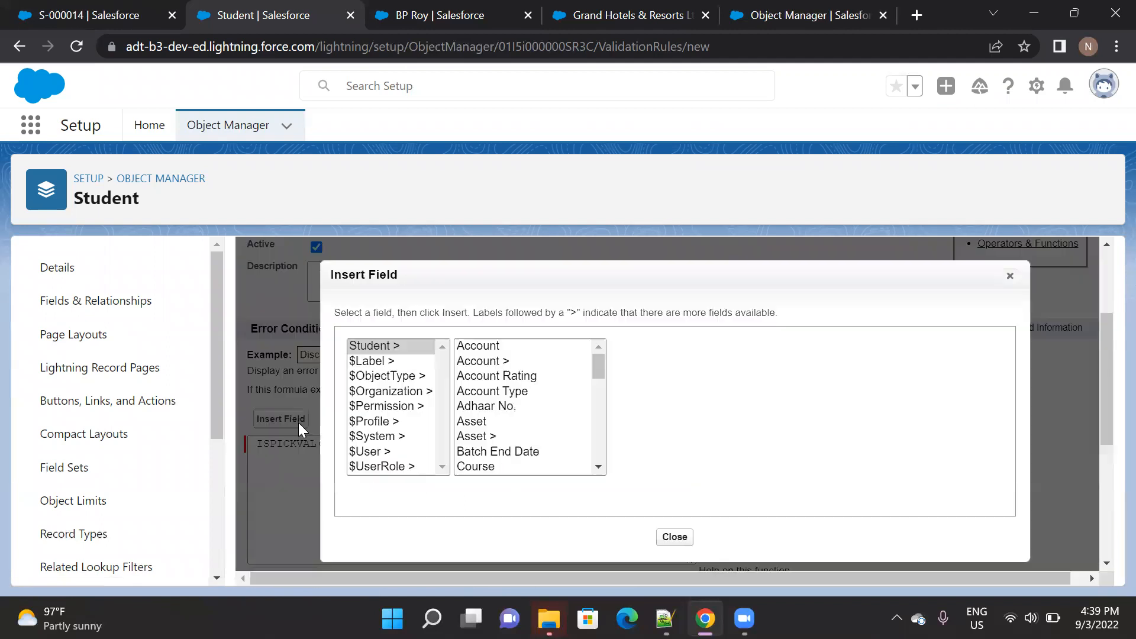
scroll(494, 430, down, 5)
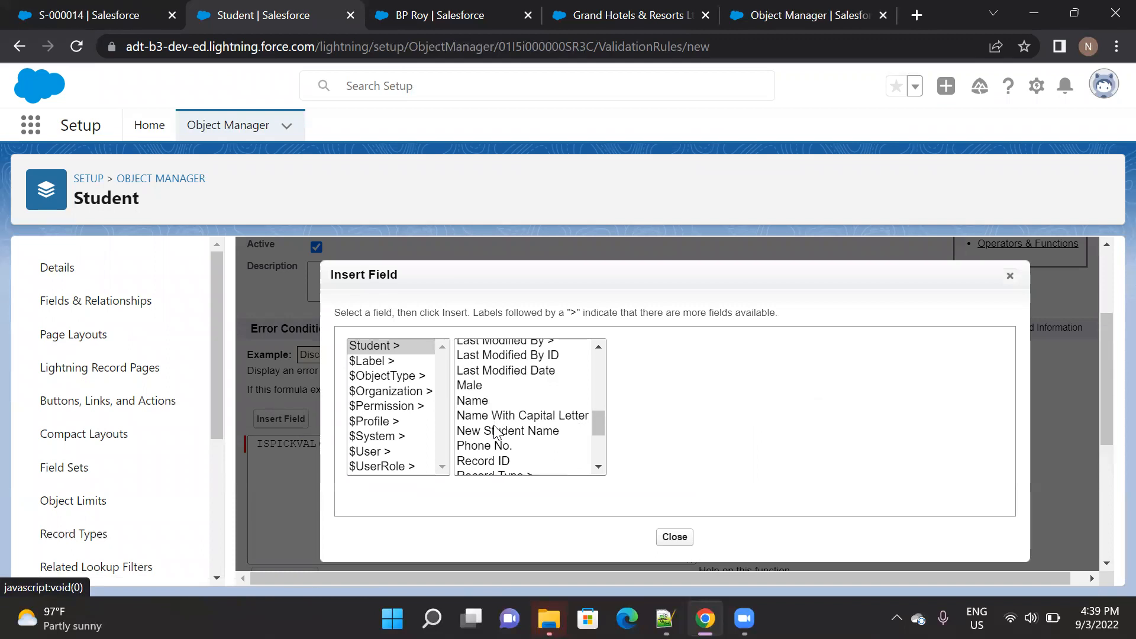
scroll(495, 430, down, 3)
scroll(494, 430, up, 6)
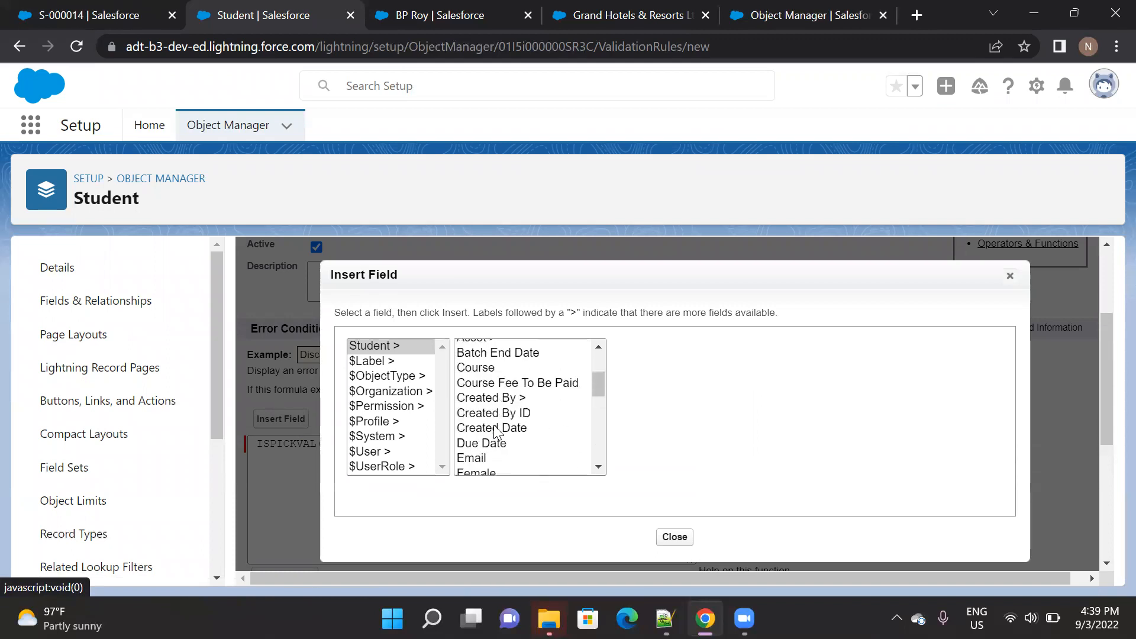
scroll(497, 431, up, 3)
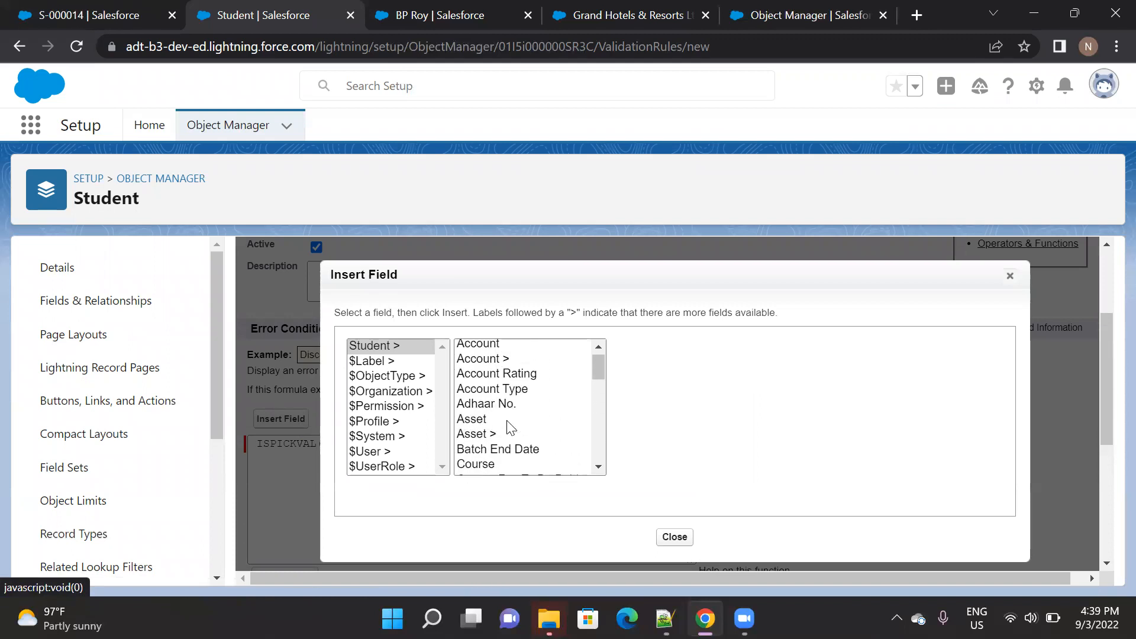
scroll(508, 422, down, 4)
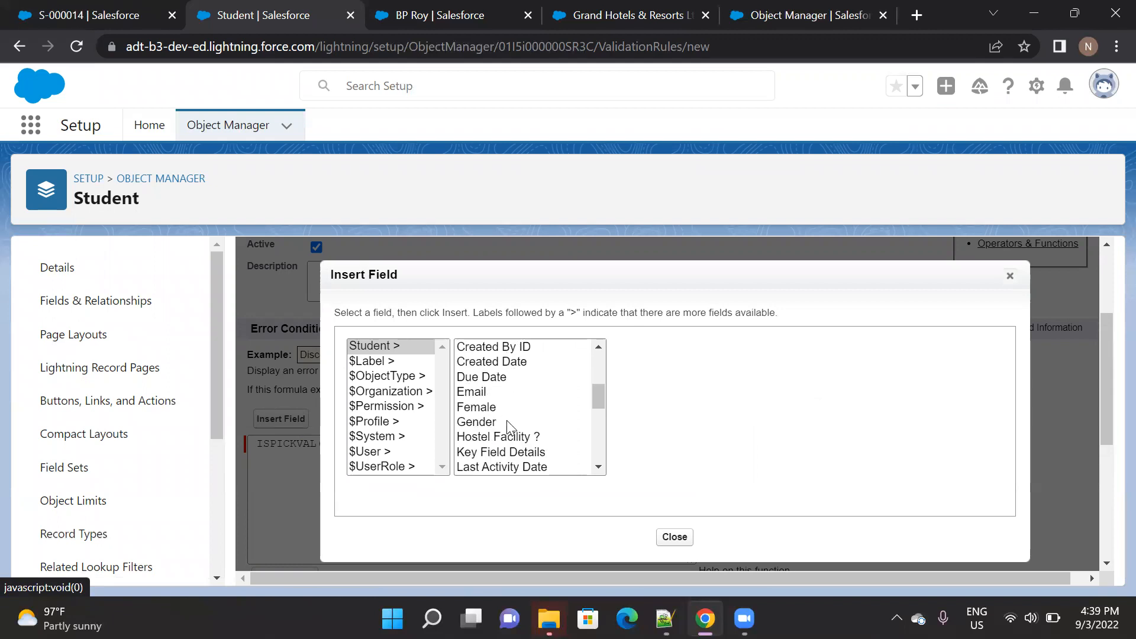
click(512, 436)
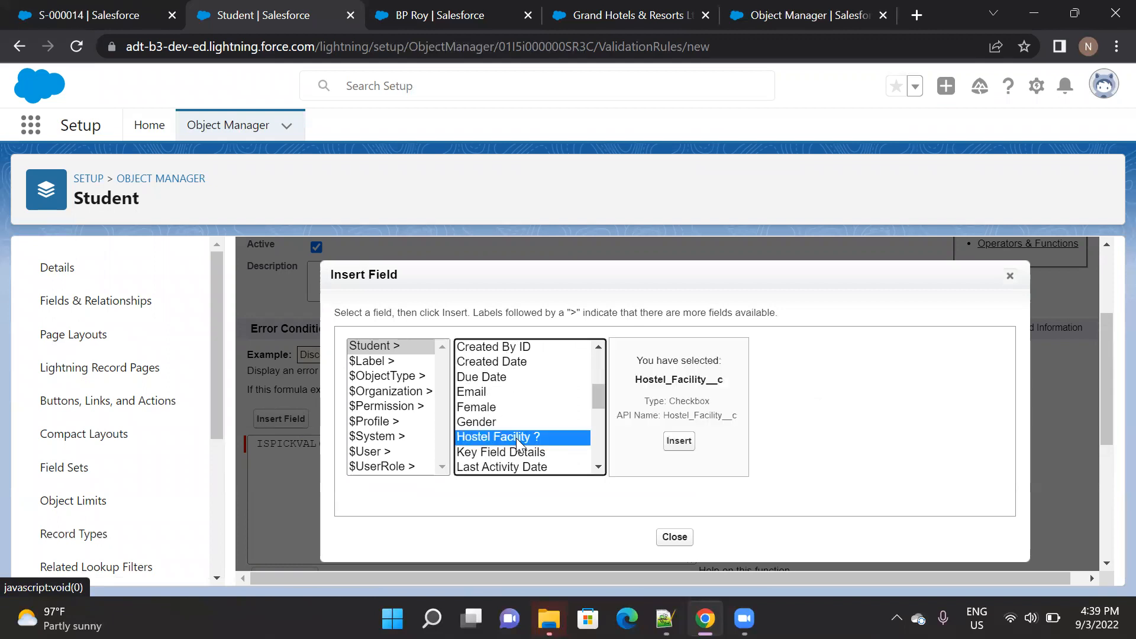
click(682, 449)
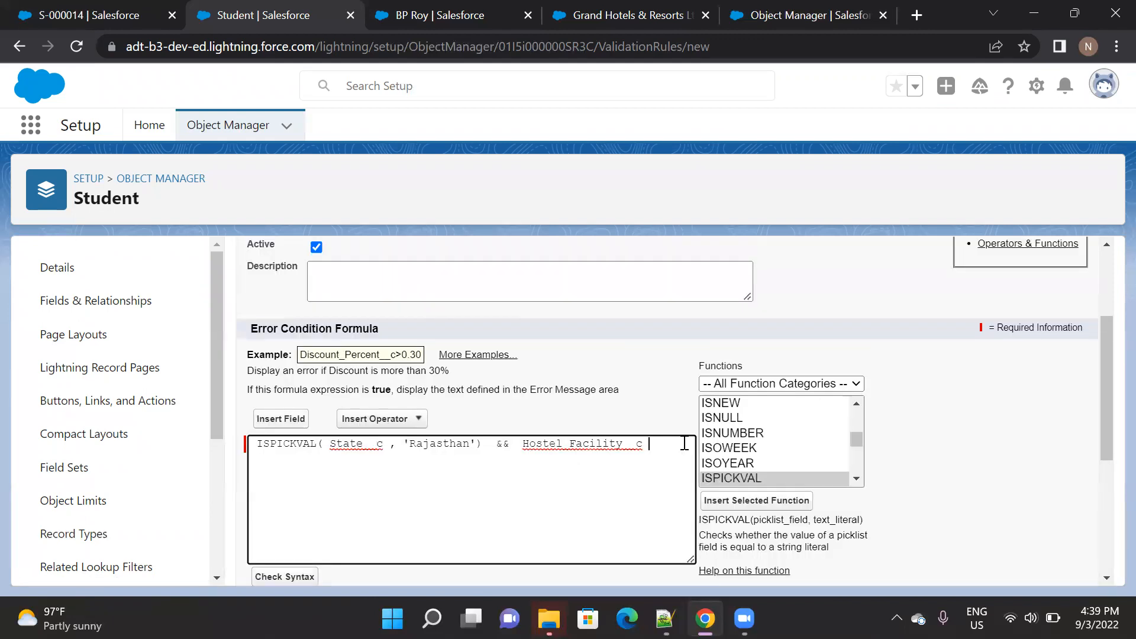
- Complete the formula's hostel condition with <> true and save the validation rule
click(408, 425)
scroll(398, 545, down, 2)
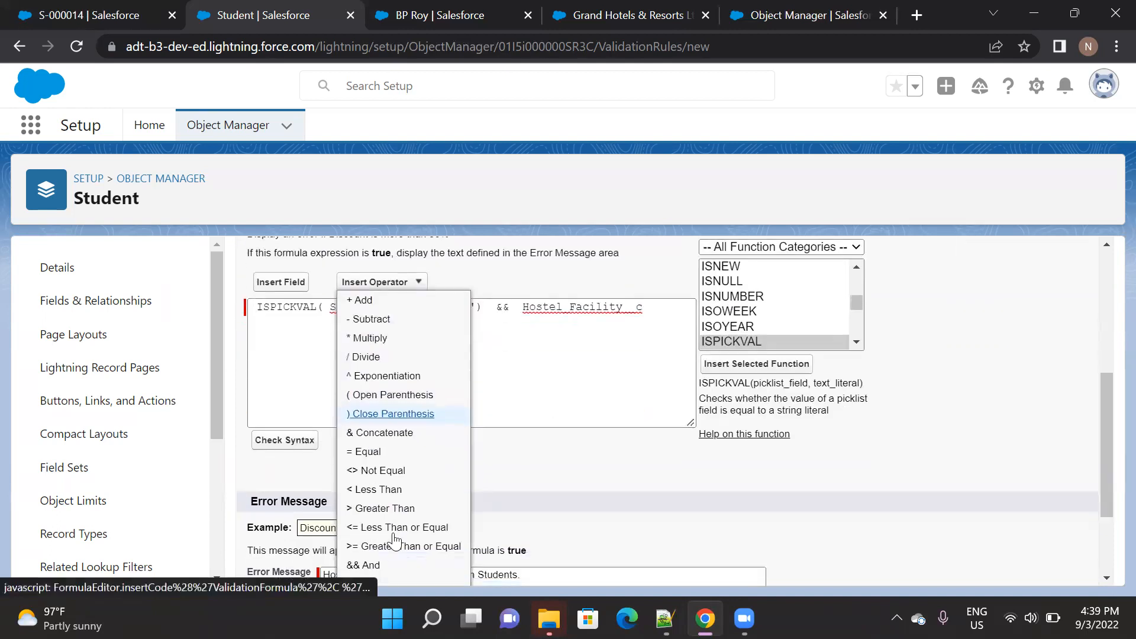
click(391, 472)
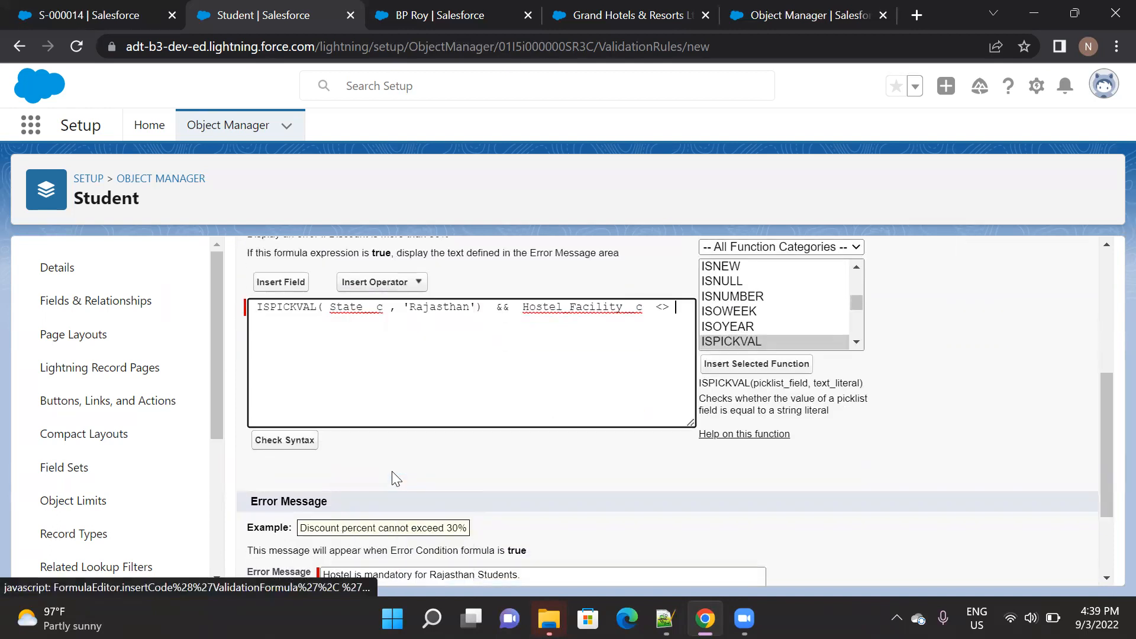
text(true)
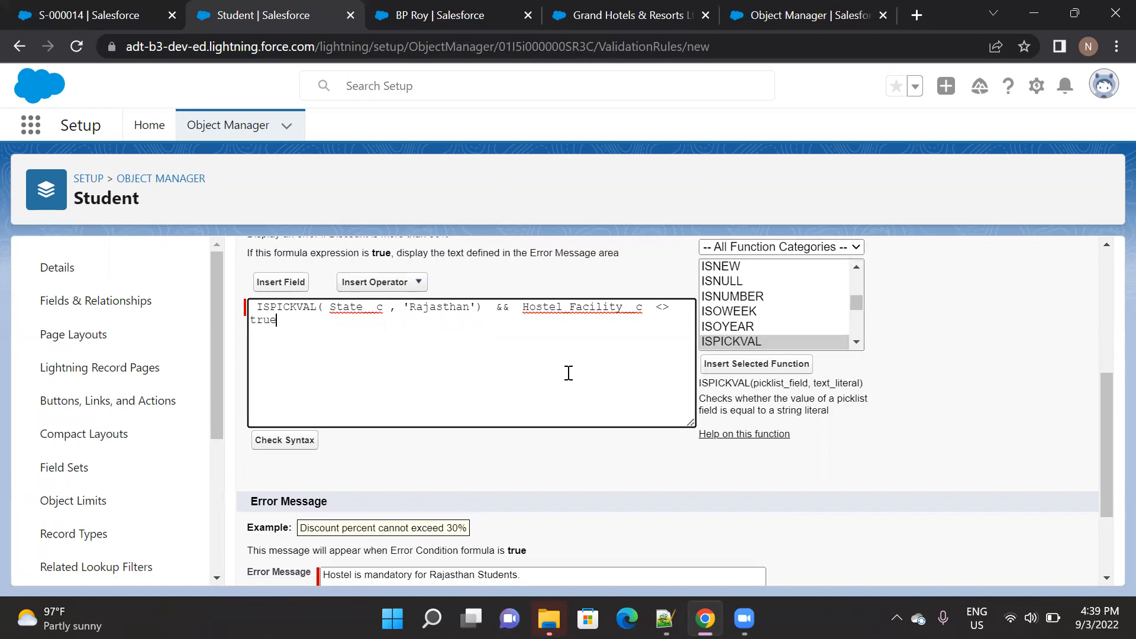
scroll(568, 373, up, 5)
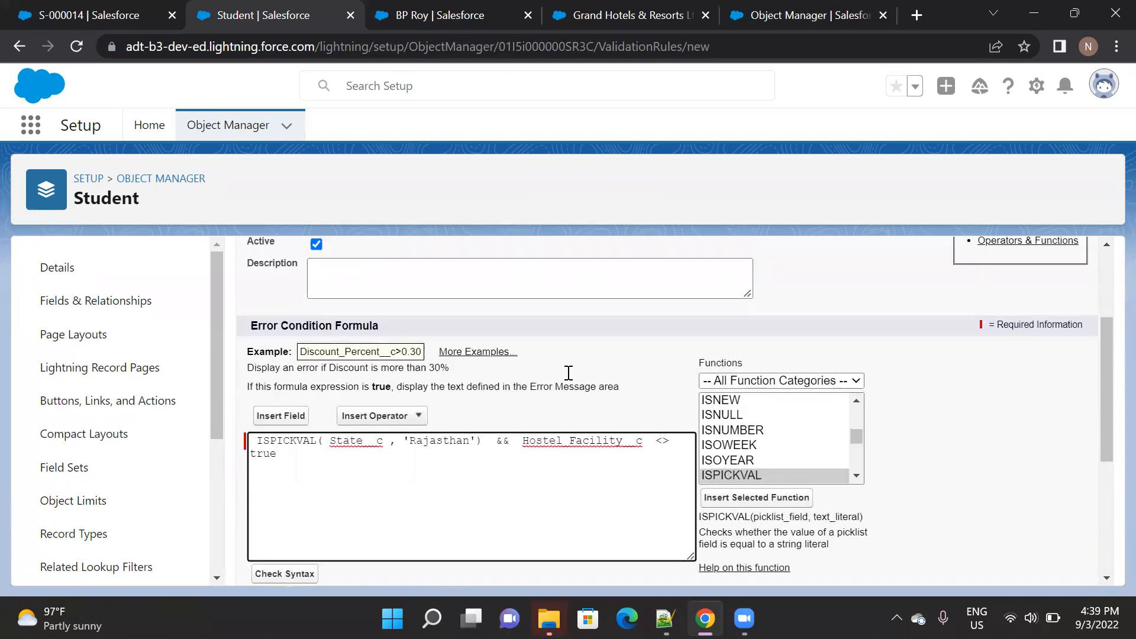
click(513, 336)
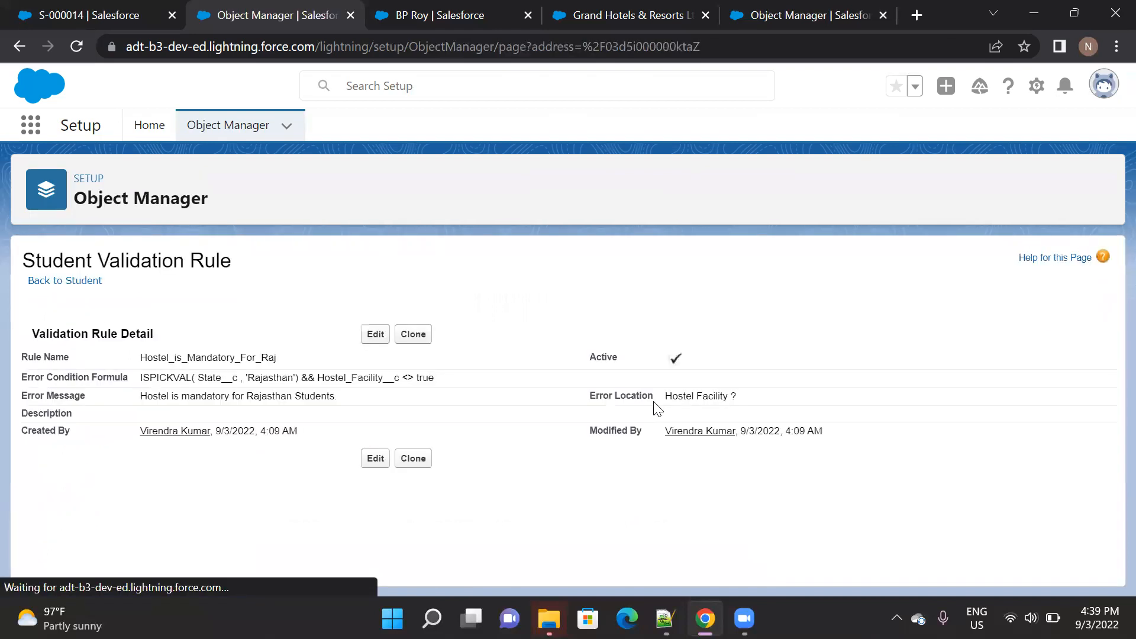
- Compare the saved rule's error condition formula with the student record's State value, searching the rule page for Rajasthan
drag(150, 377, 427, 382)
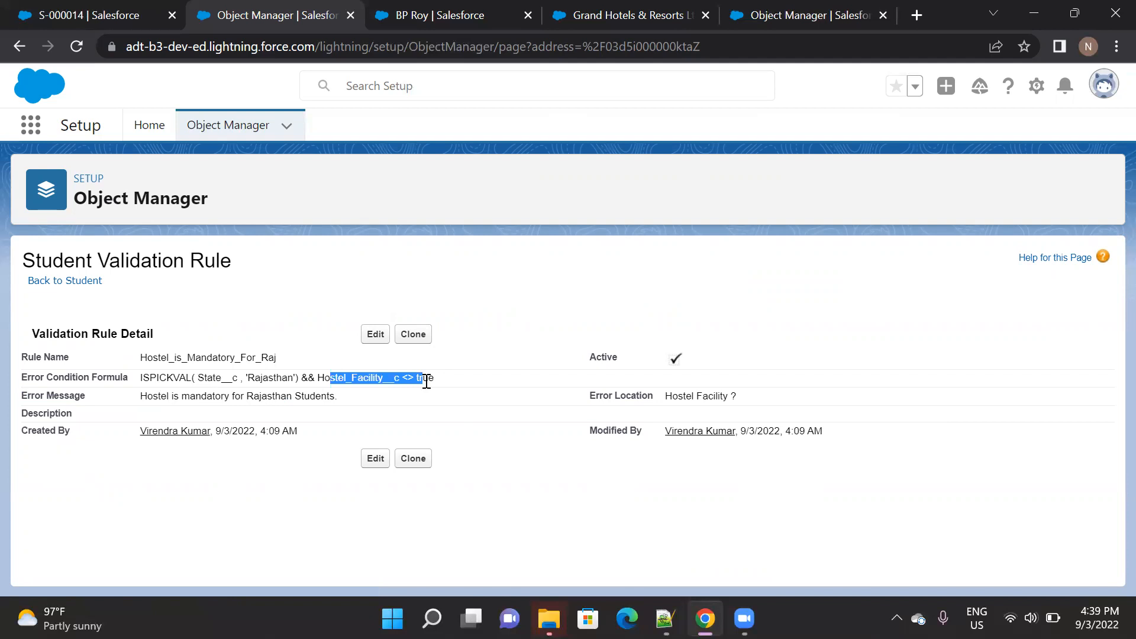
click(31, 9)
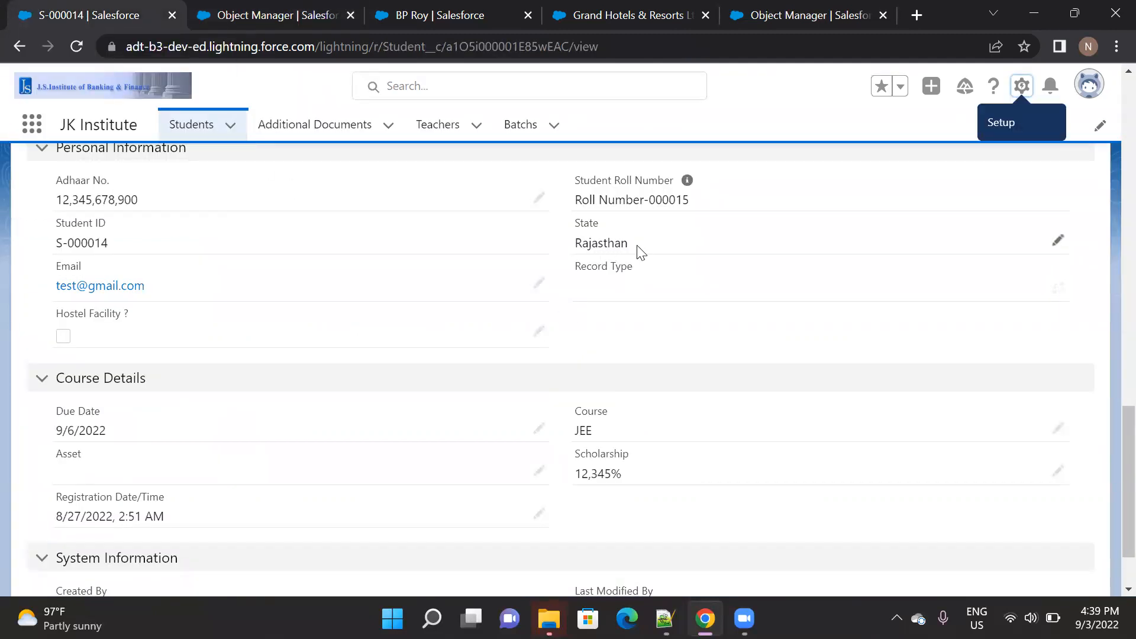
double_click(605, 245)
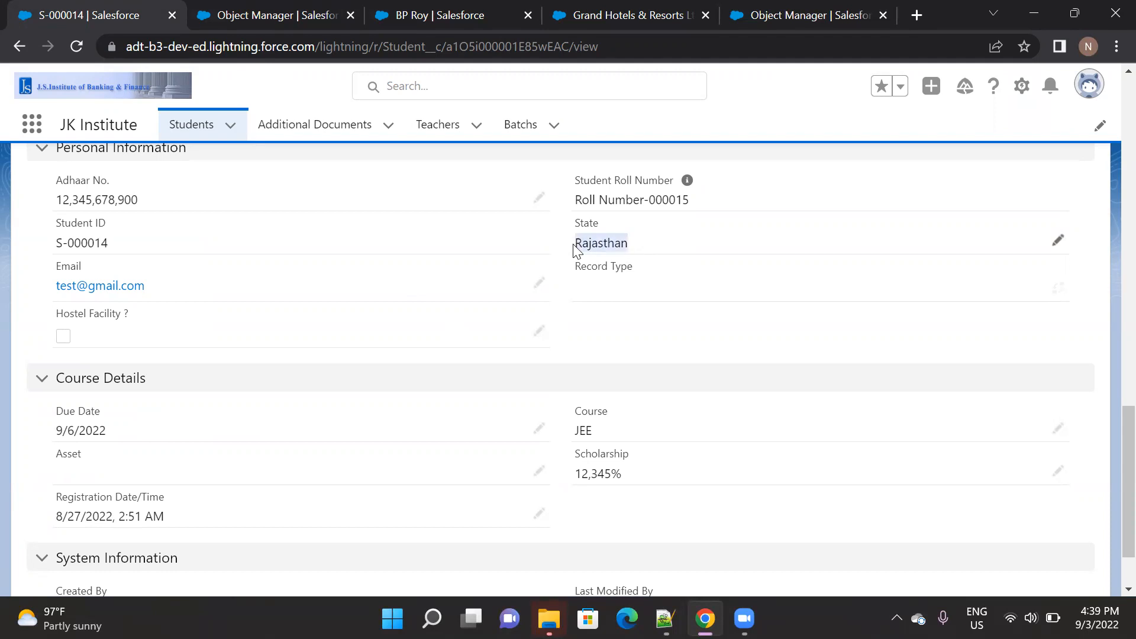
click(253, 13)
key(ctrl+f)
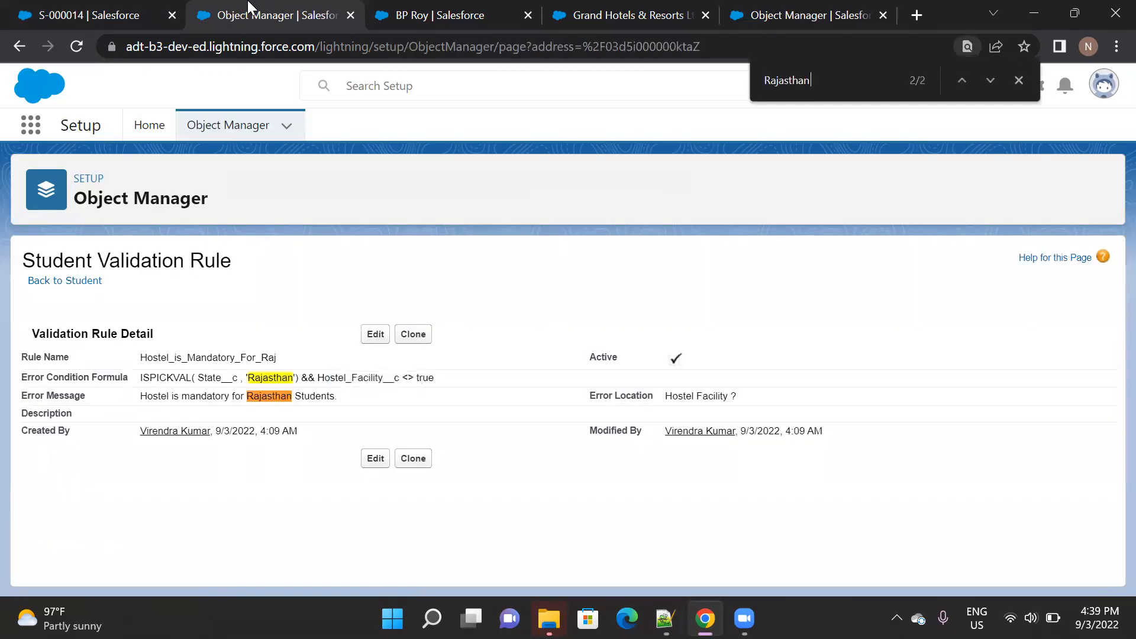
- Test the rule by saving the Rajasthan student record with Hostel Facility ? unchecked, and save it again with the option enabled
click(44, 4)
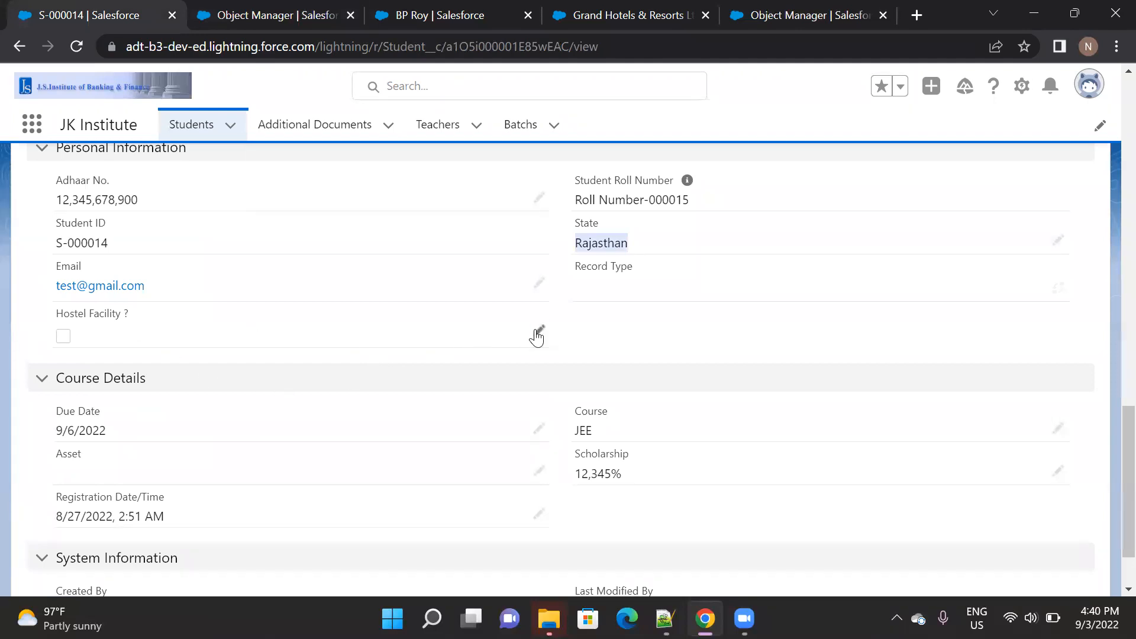
click(539, 330)
click(613, 571)
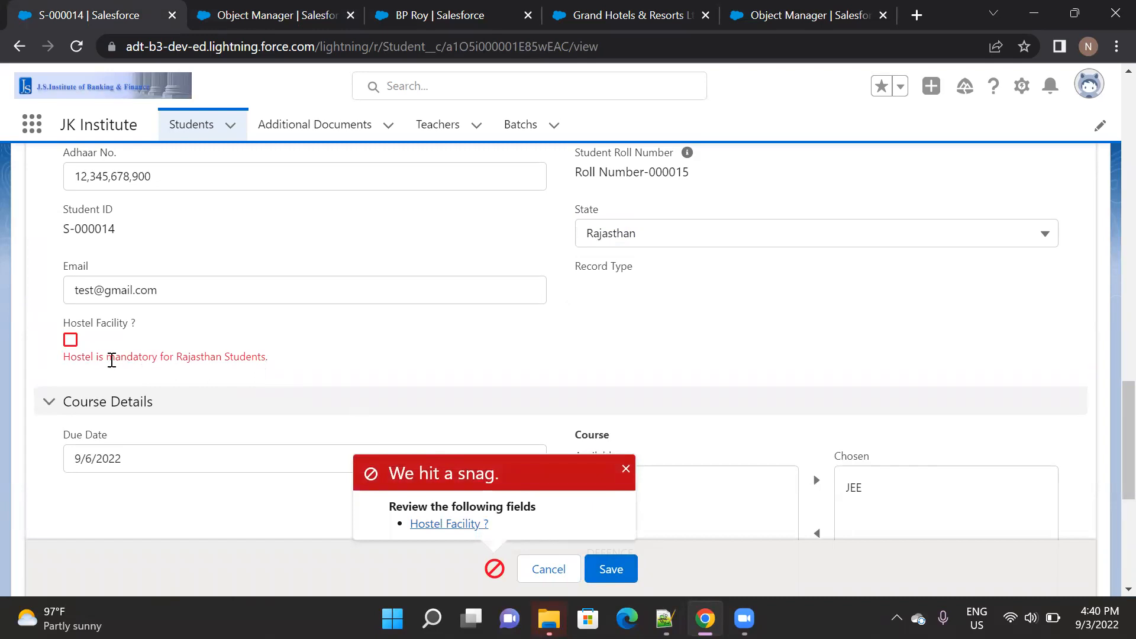
click(71, 340)
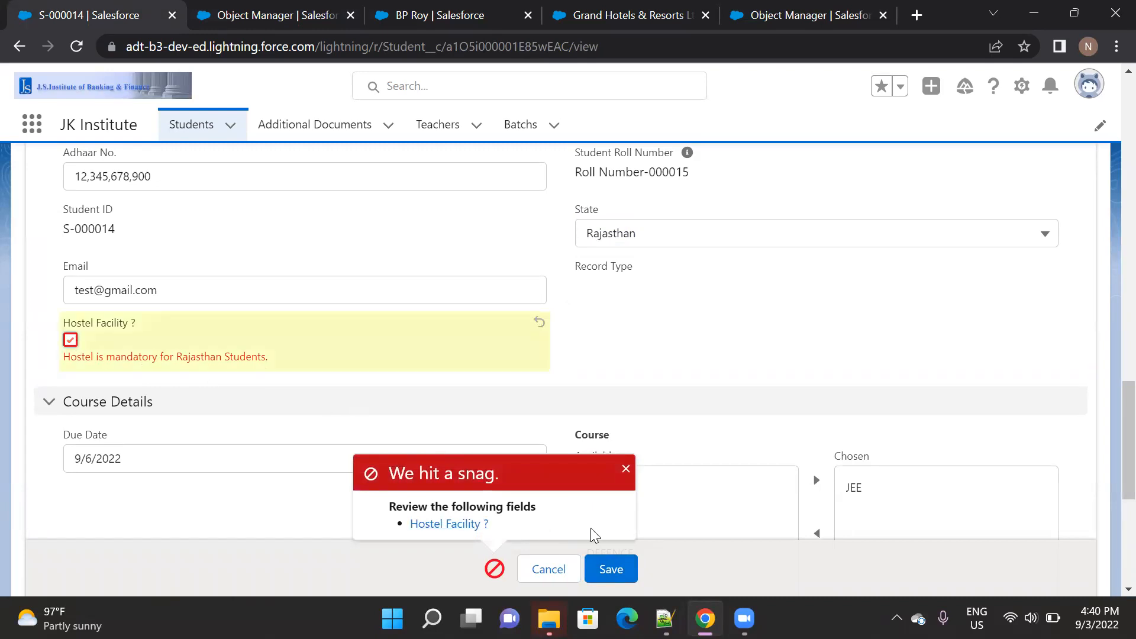
click(603, 574)
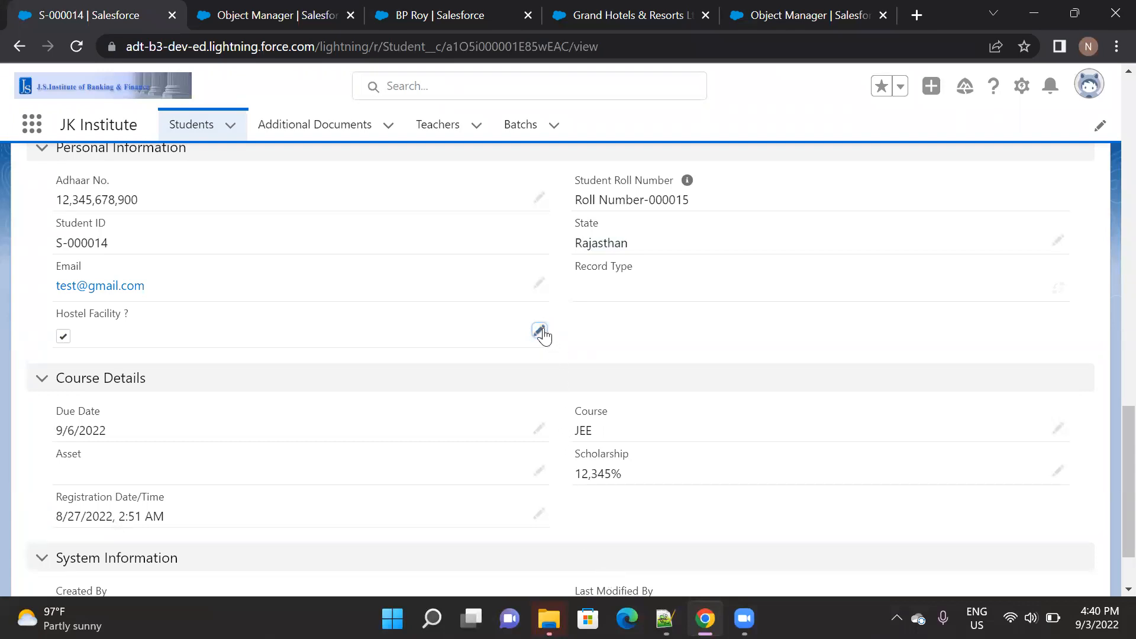
- Try to save the Rajasthan student record with Hostel Facility ? cleared again, and cancel the edit
click(540, 332)
click(70, 336)
click(614, 574)
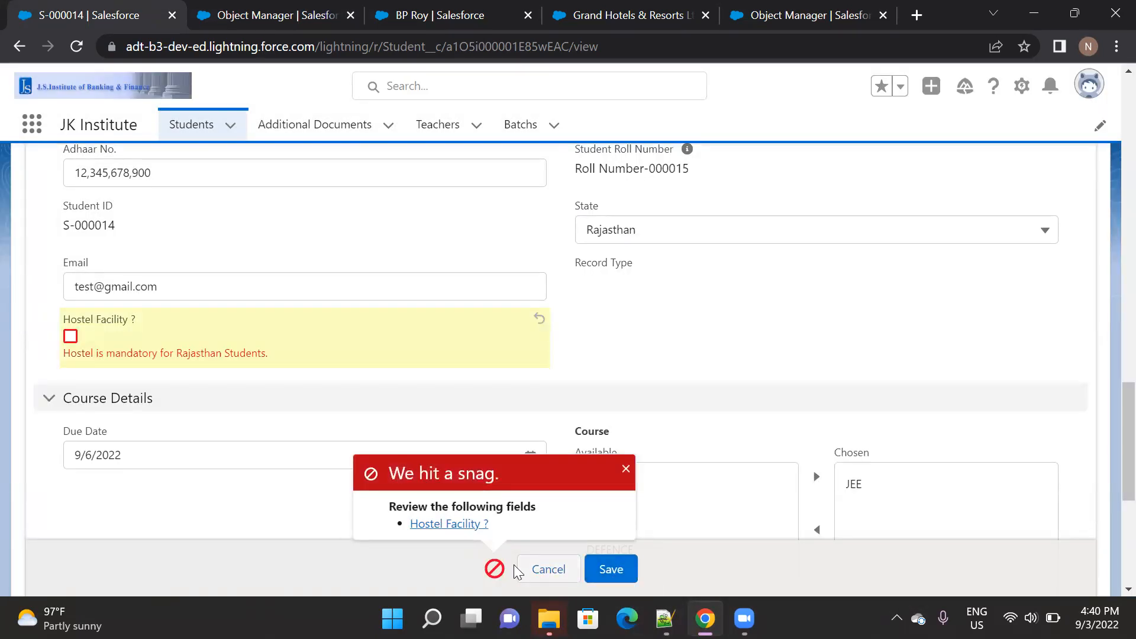
click(543, 569)
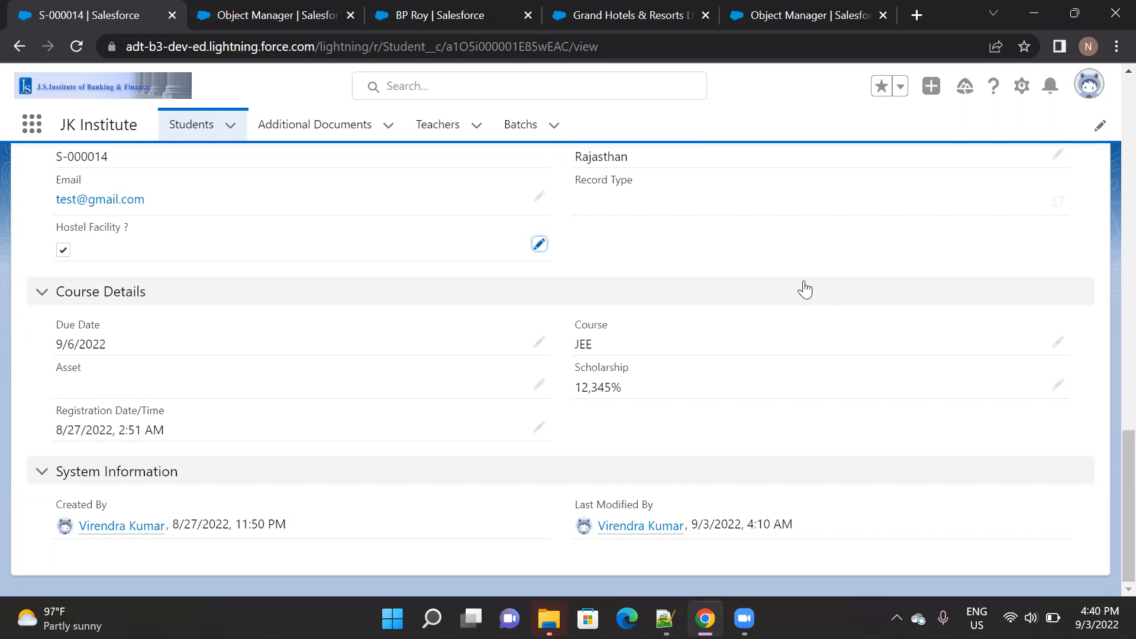
- Switch to the Syllabus file in Notepad++ and add the line "There are Automation Tools in salesforce -" below the Workflows and Process builders item
click(665, 618)
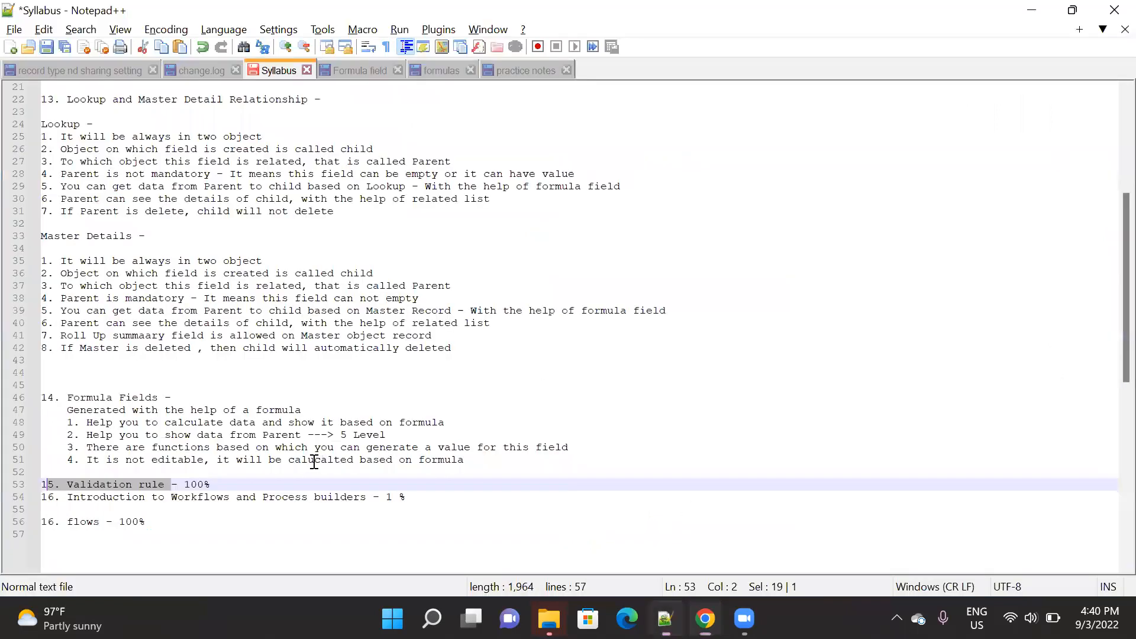
click(377, 506)
key(Return)
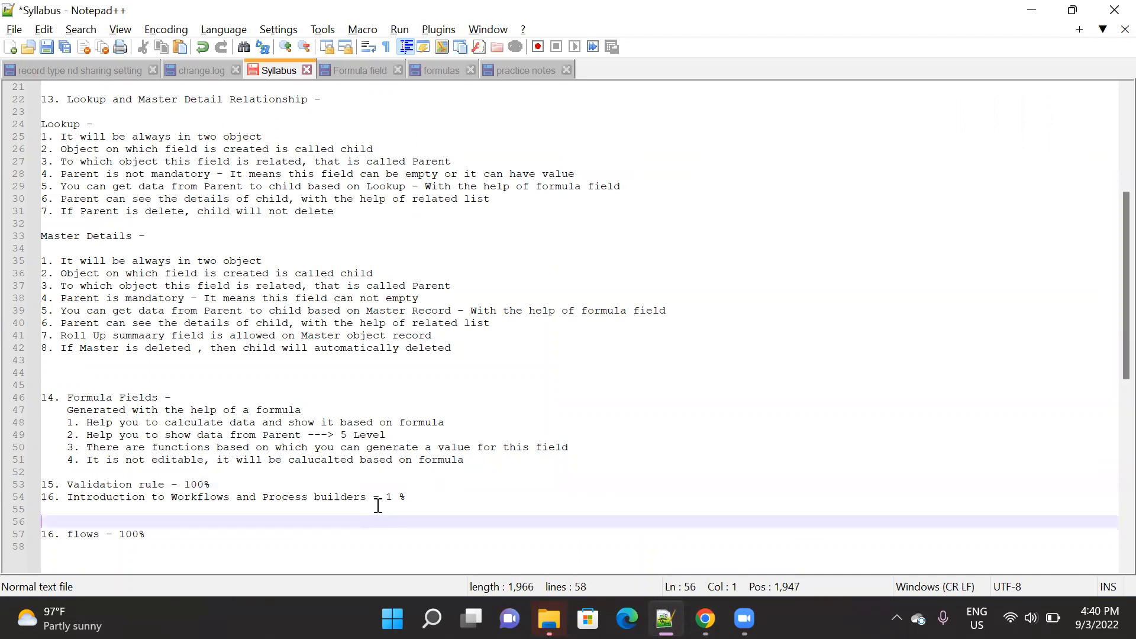
scroll(377, 506, down, 1)
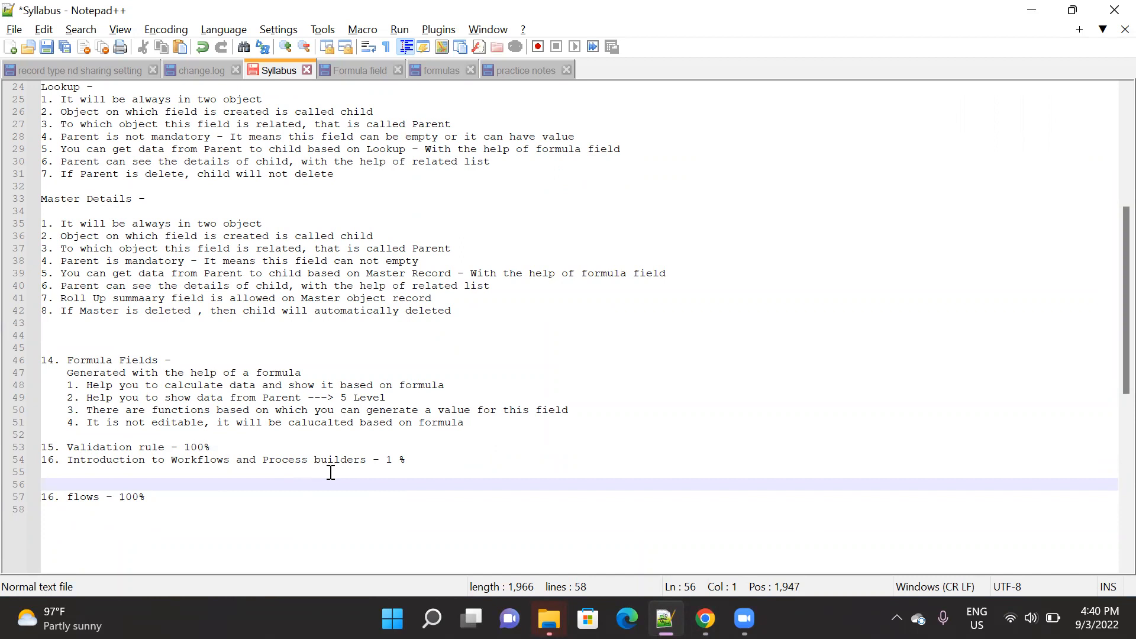
text(There are Automation Topl)
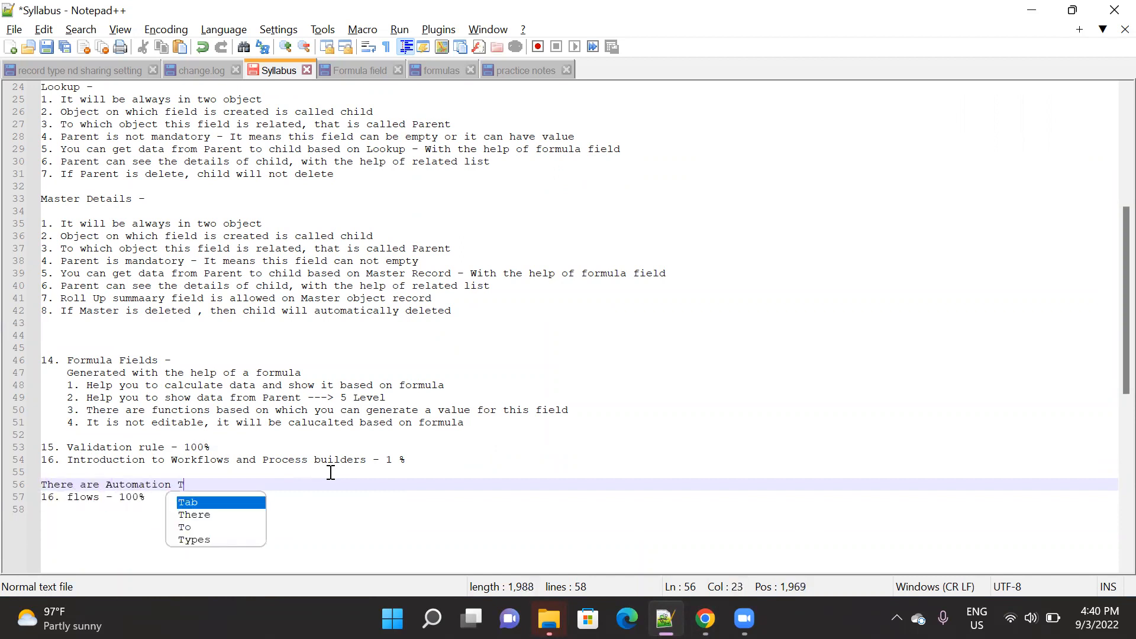
text(ols in salesforce -)
- List the automation tools under the new line as "1. Workflows", "2. Process Builder" and "3. FLow"
key(Return)
text(1. WOrkflo)
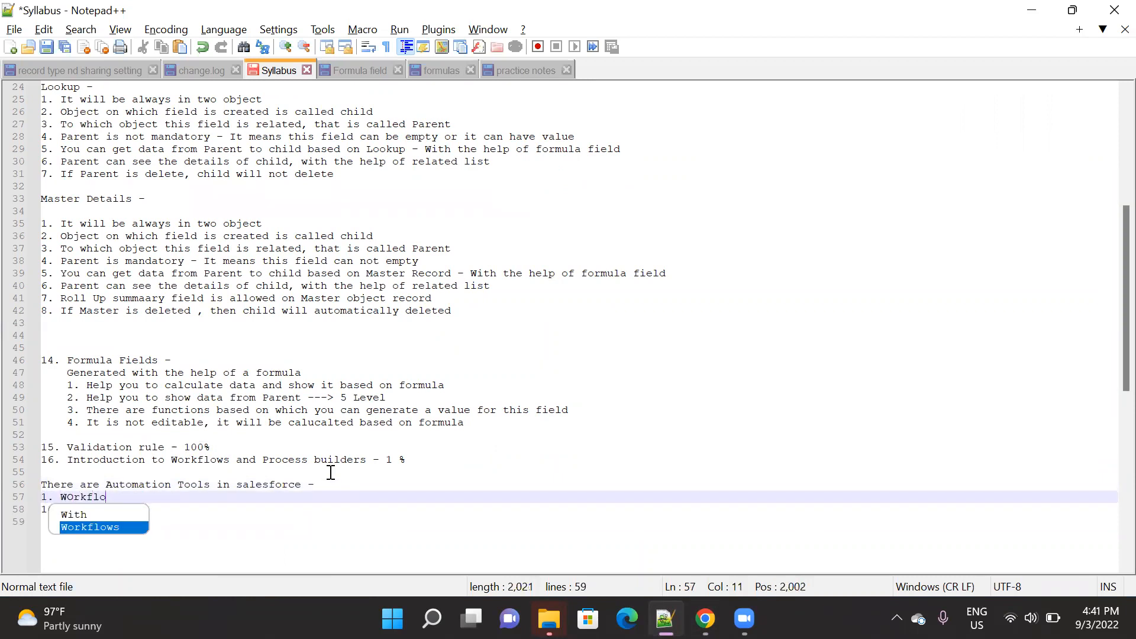
key(Return)
key(Return)
text(2. Pr)
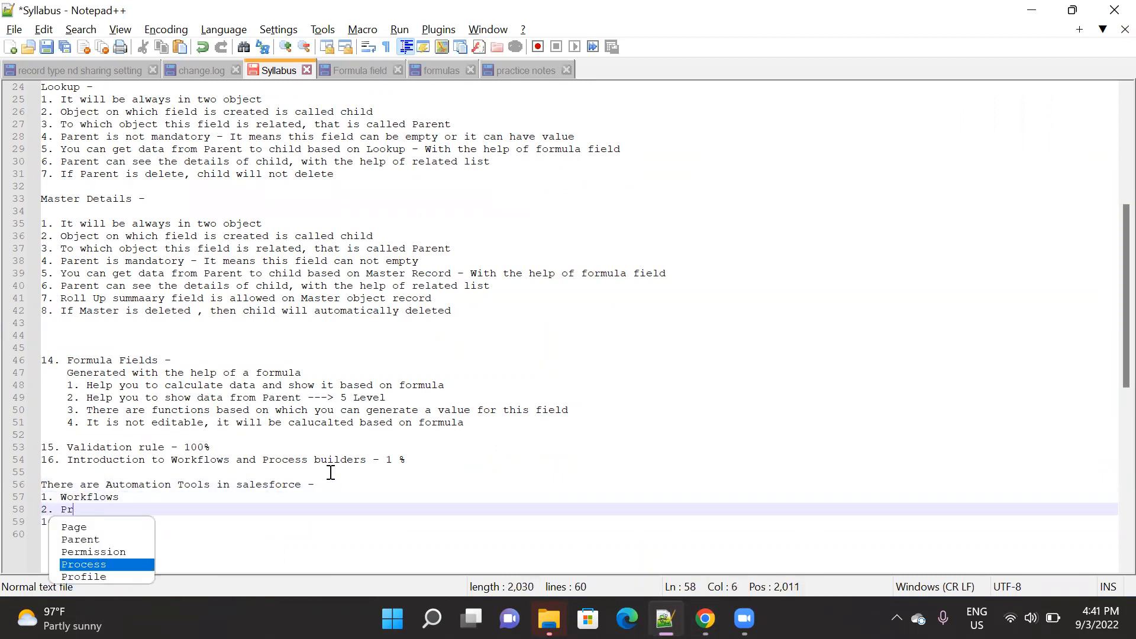
text(ocess Builder)
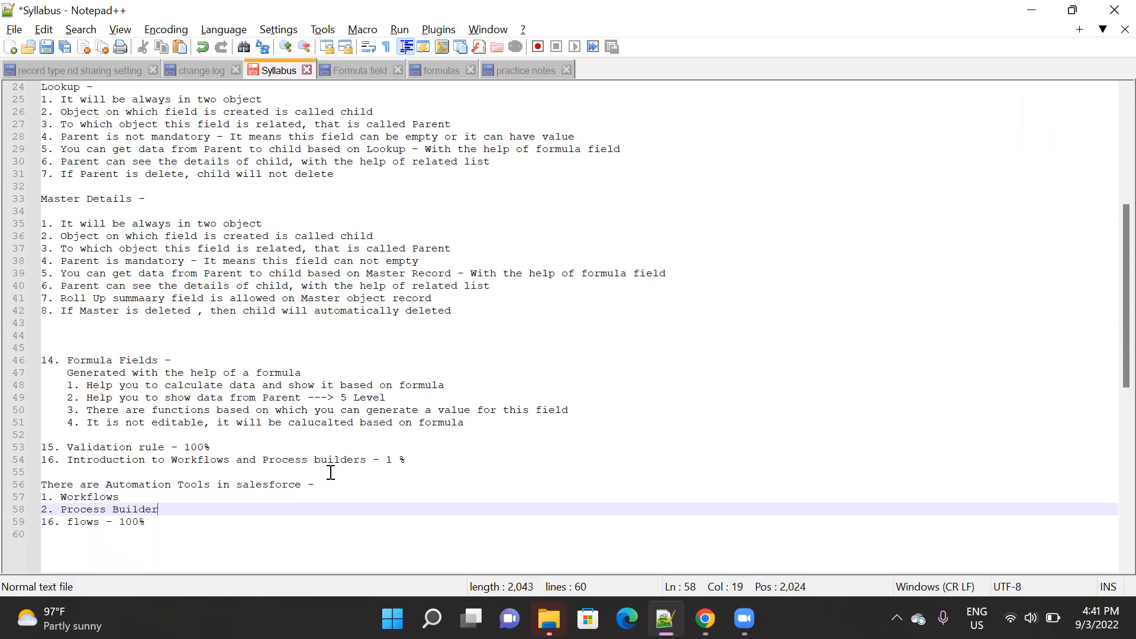
key(Return)
text(3. FLow)
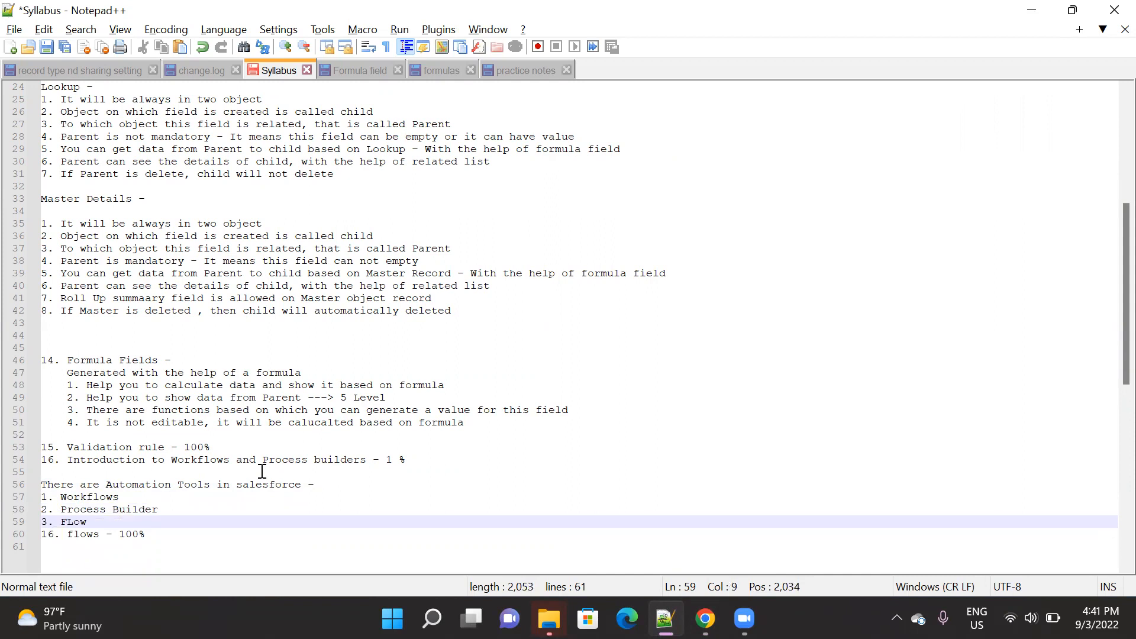
- Insert "Admin" before "Automation Tools" in the heading line of the automation tools list
click(100, 484)
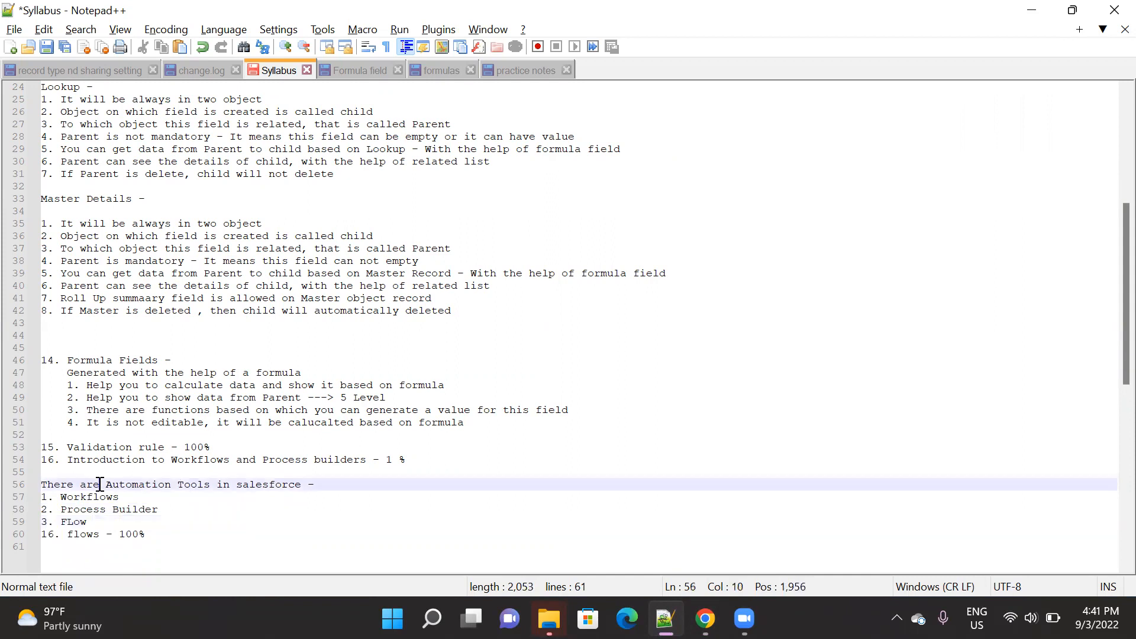
text(Ad,in)
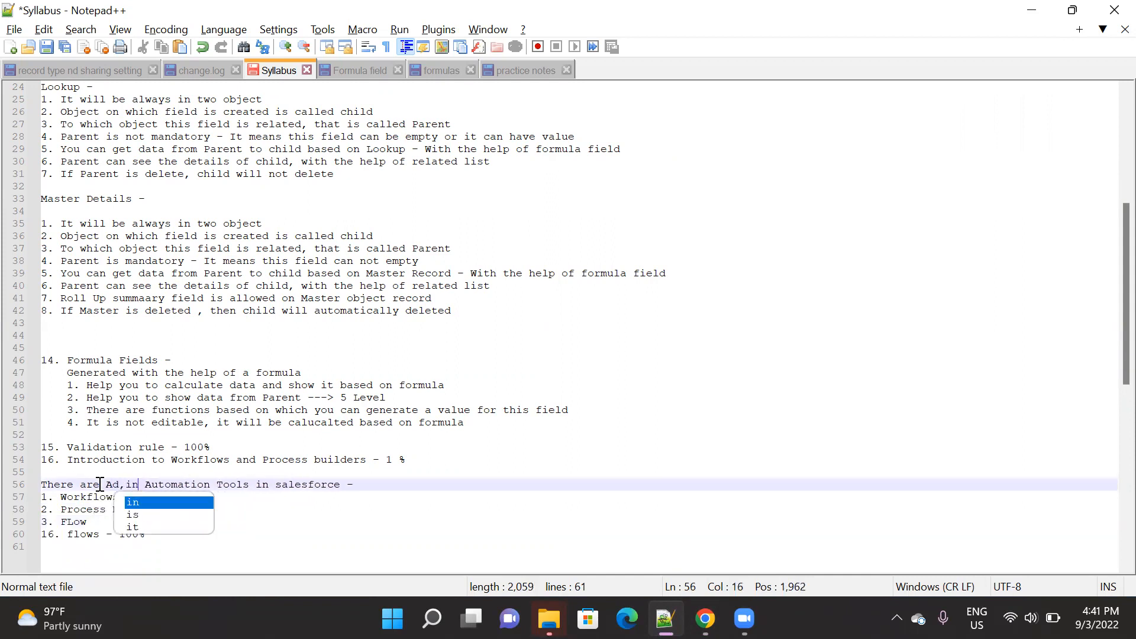
key(BackSpace)
key(BackSpace)
key(BackSpace)
text(min)
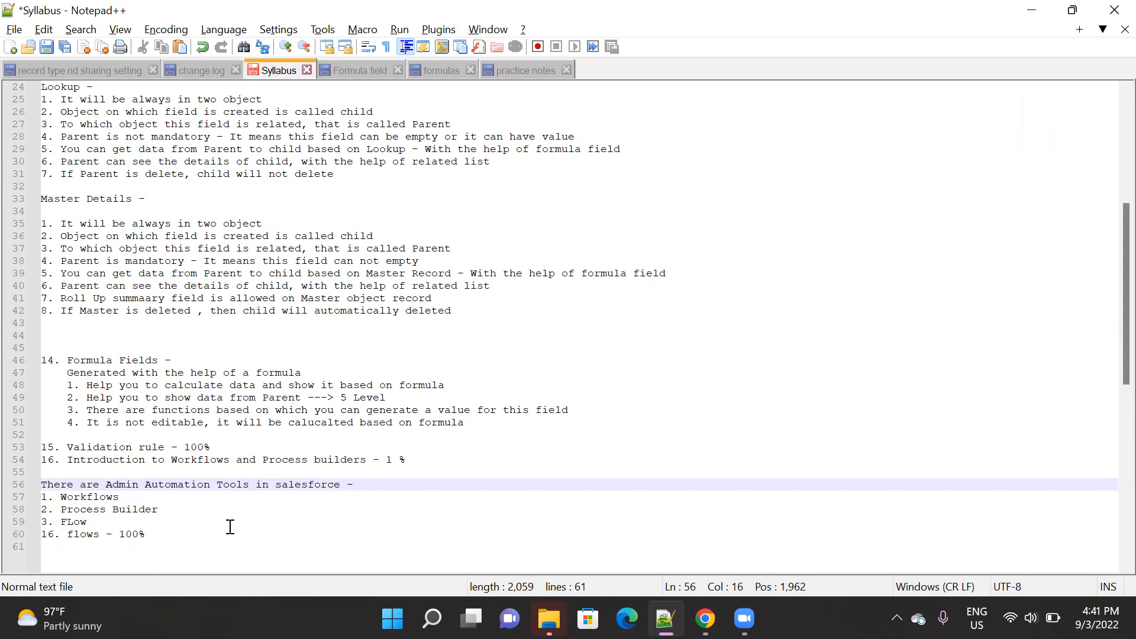
- Add " - New Task Record, Email Alert, Outbond Message" after "1. Workflows"
click(171, 496)
text(- )
text(New )
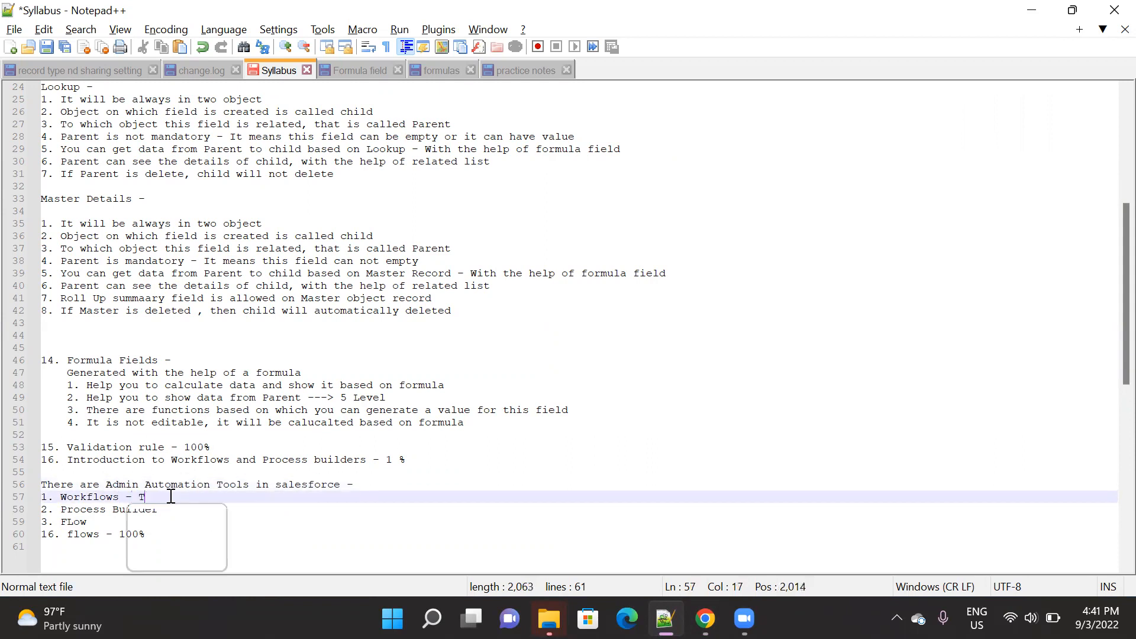
text(Task )
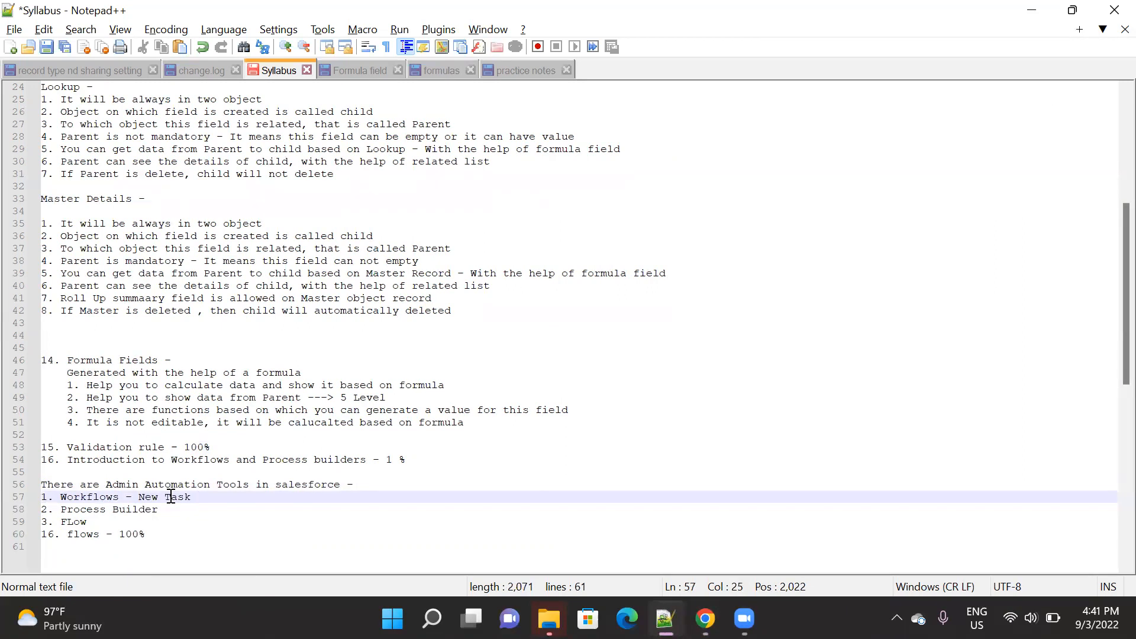
text(Record, Email Alert,)
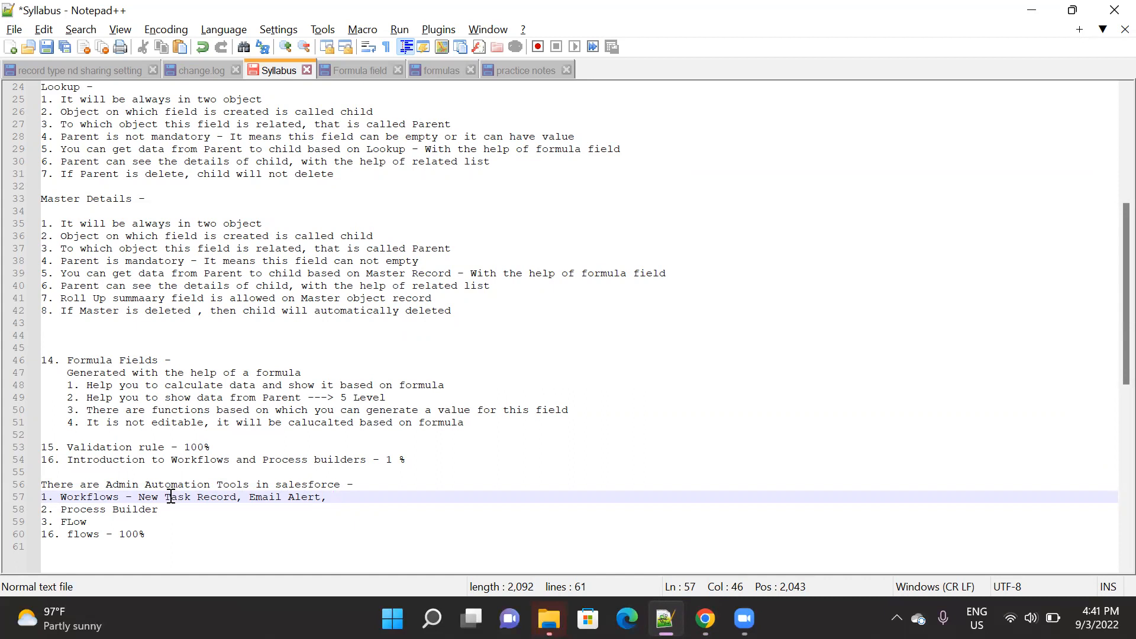
text(Outbond Message)
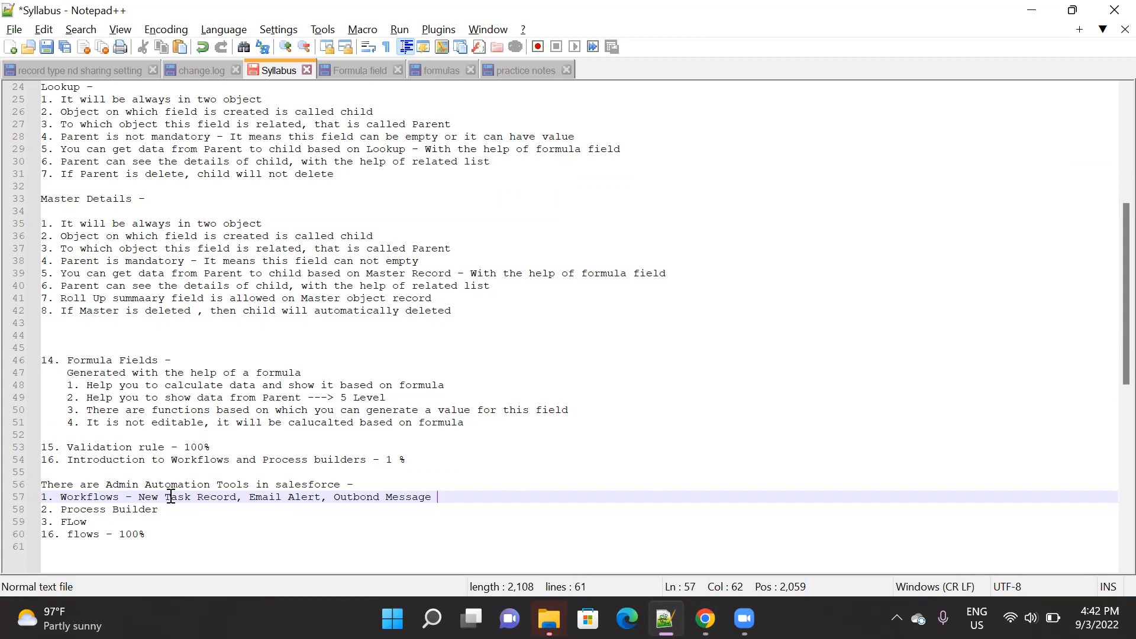
- Append ", field update" to the Workflows line as its last action
text(, Update)
key(BackSpace)
key(BackSpace)
key(BackSpace)
key(BackSpace)
key(BackSpace)
key(BackSpace)
key(BackSpace)
key(BackSpace)
key(BackSpace)
key(BackSpace)
text(, field update)
- Copy the list of actions from the Workflows line to the Process Builder line, after a hyphen
drag(139, 494, 582, 504)
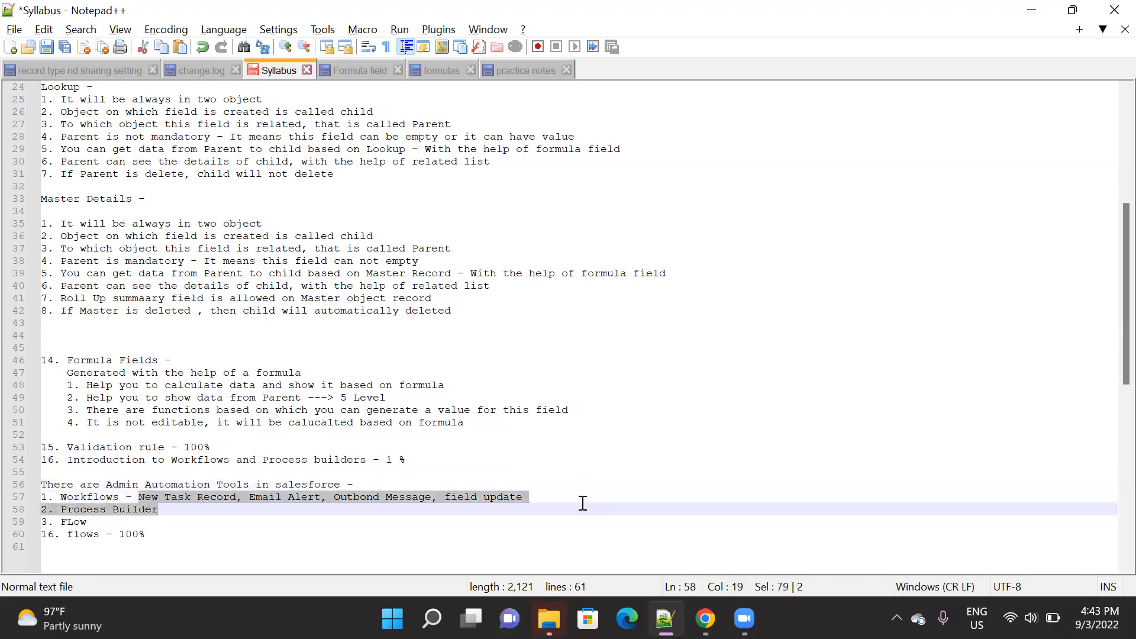
shift+click(540, 498)
key(ctrl+c)
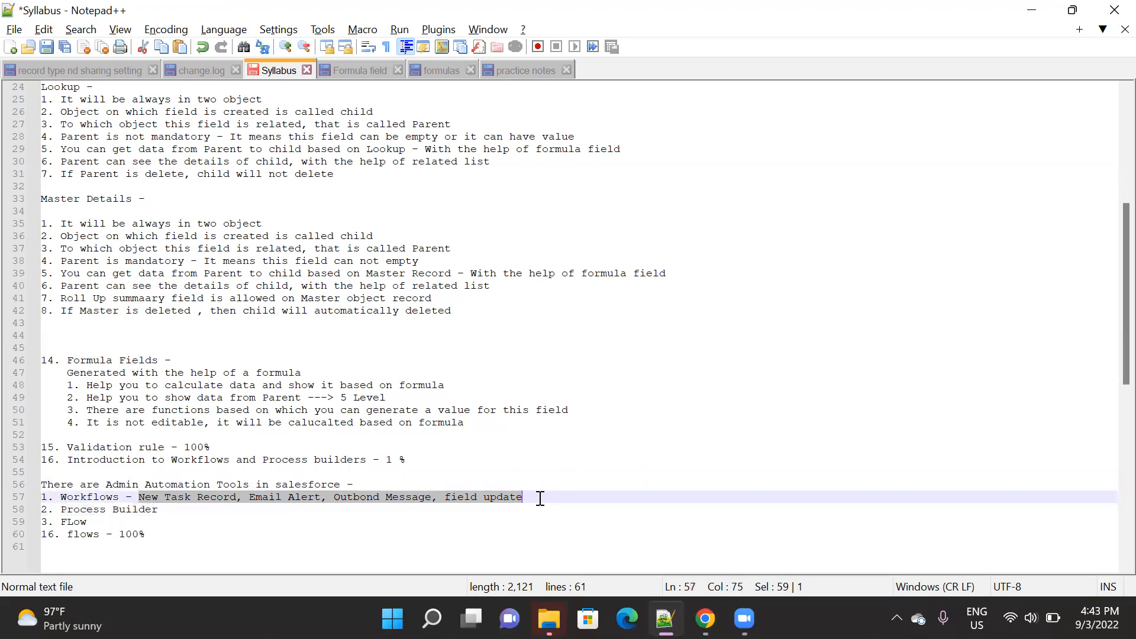
click(177, 508)
text(-)
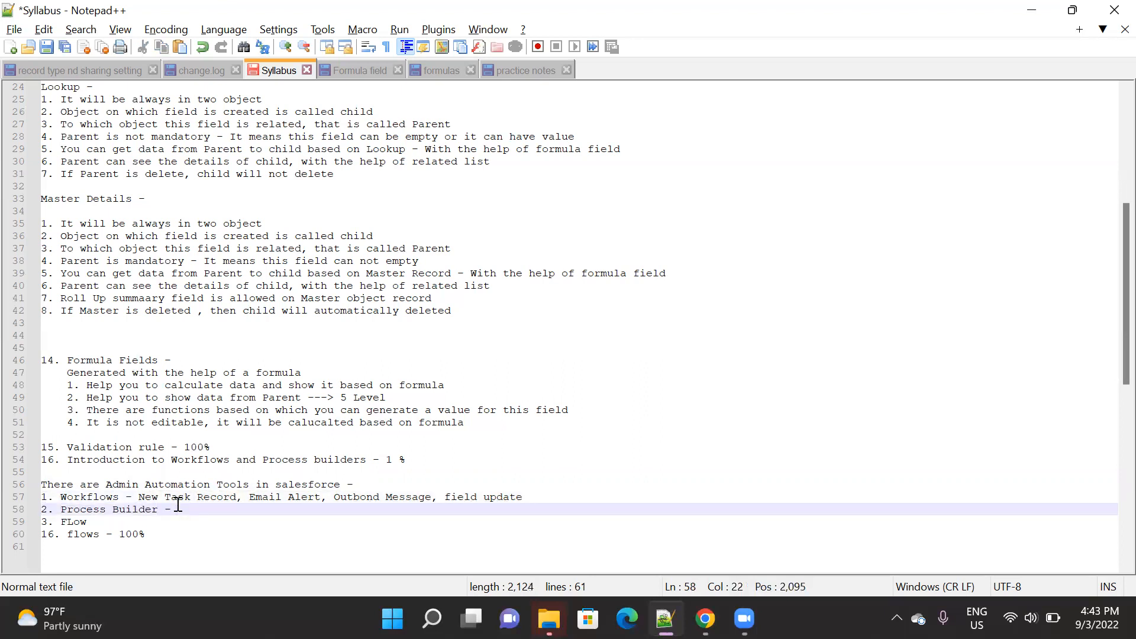
key(ctrl+v)
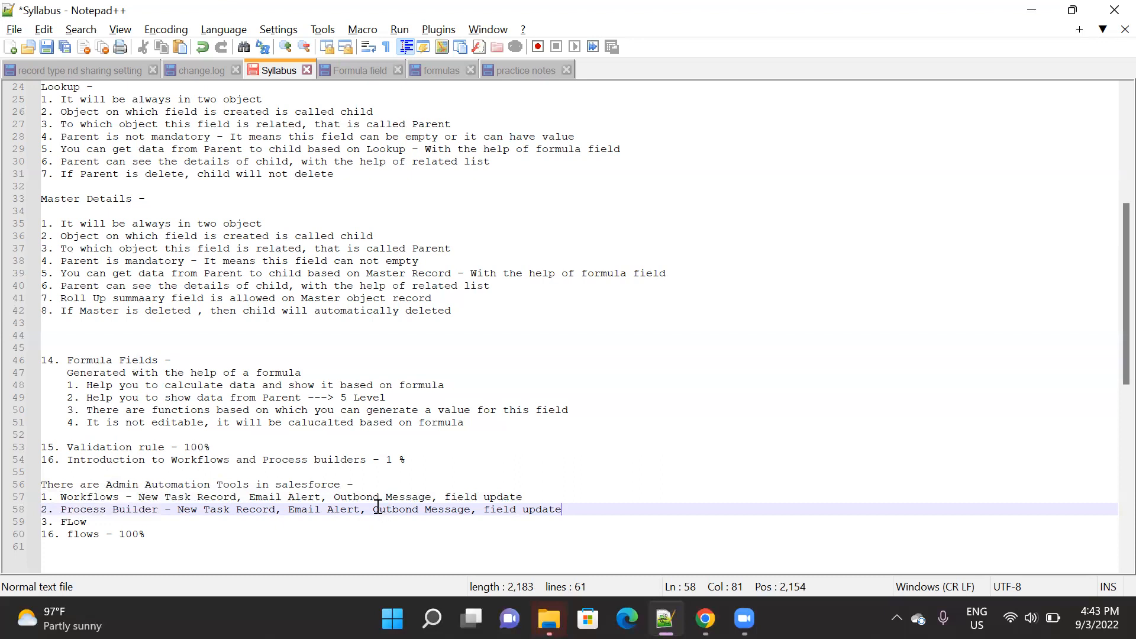
- Remove "Outbond Message" from the Process Builder line and append ", related record update, " at its end
drag(479, 508, 371, 509)
key(Delete)
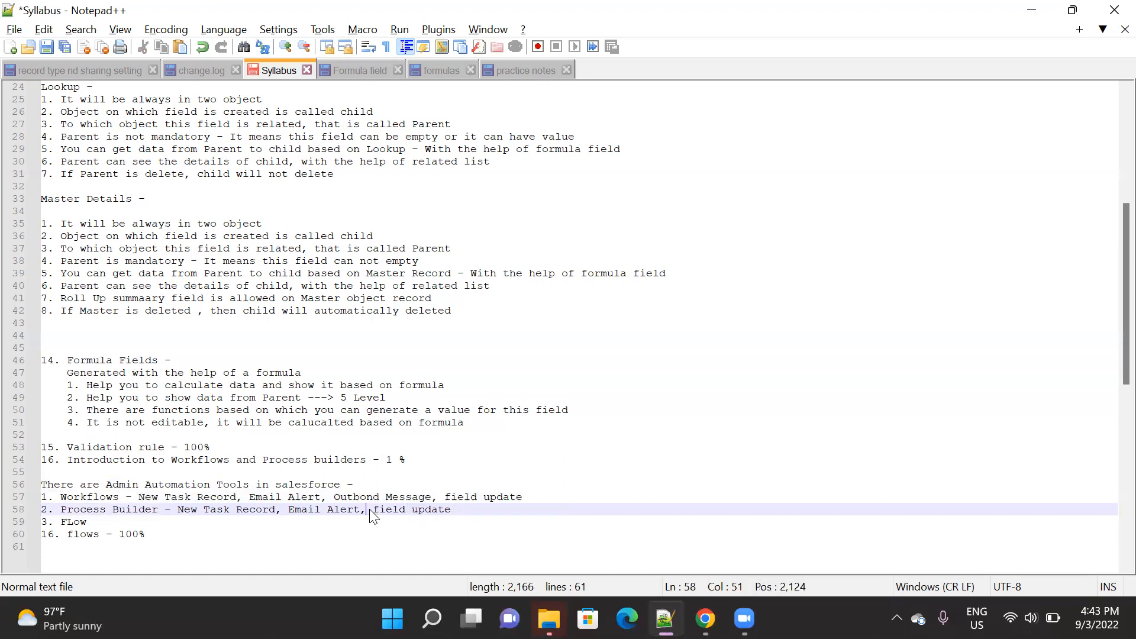
click(470, 509)
text(, )
text(re)
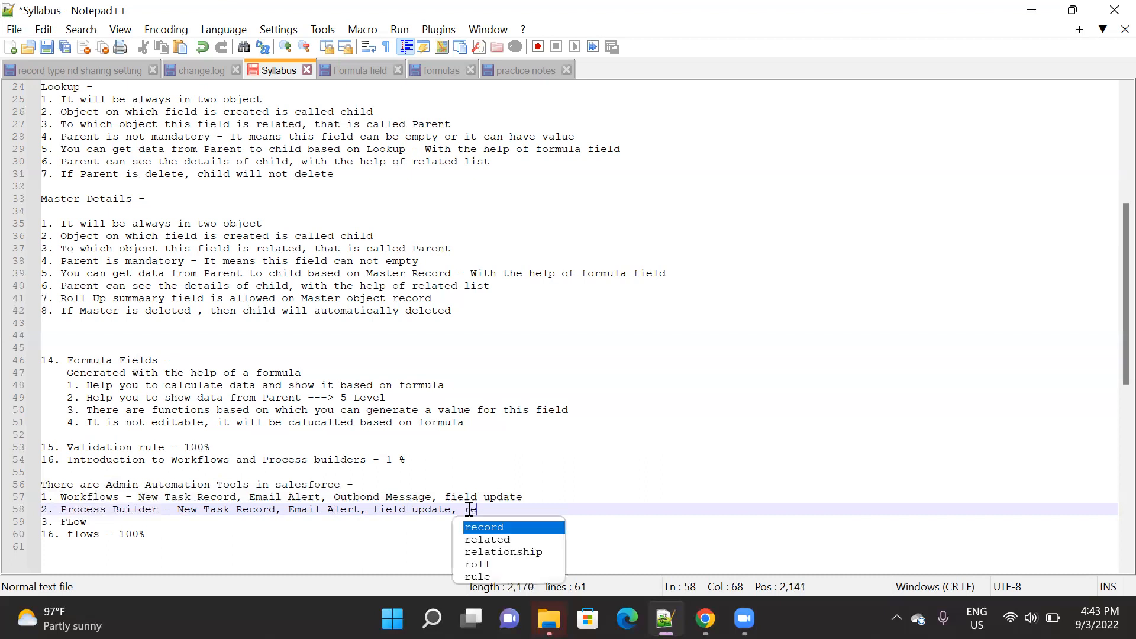
text(lated re)
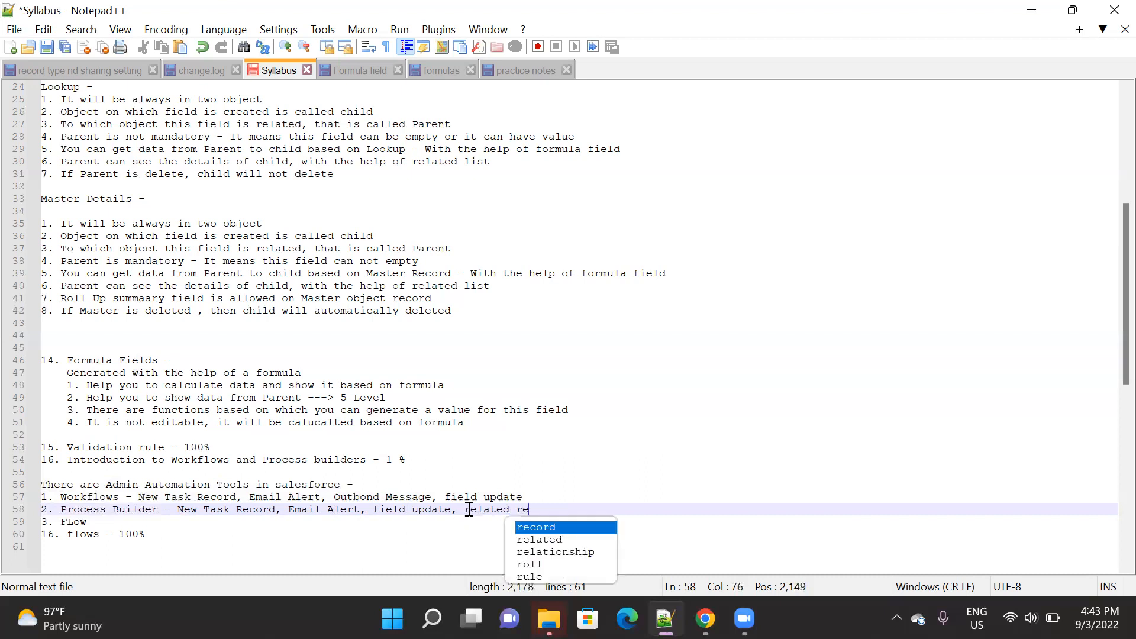
text(cord update, )
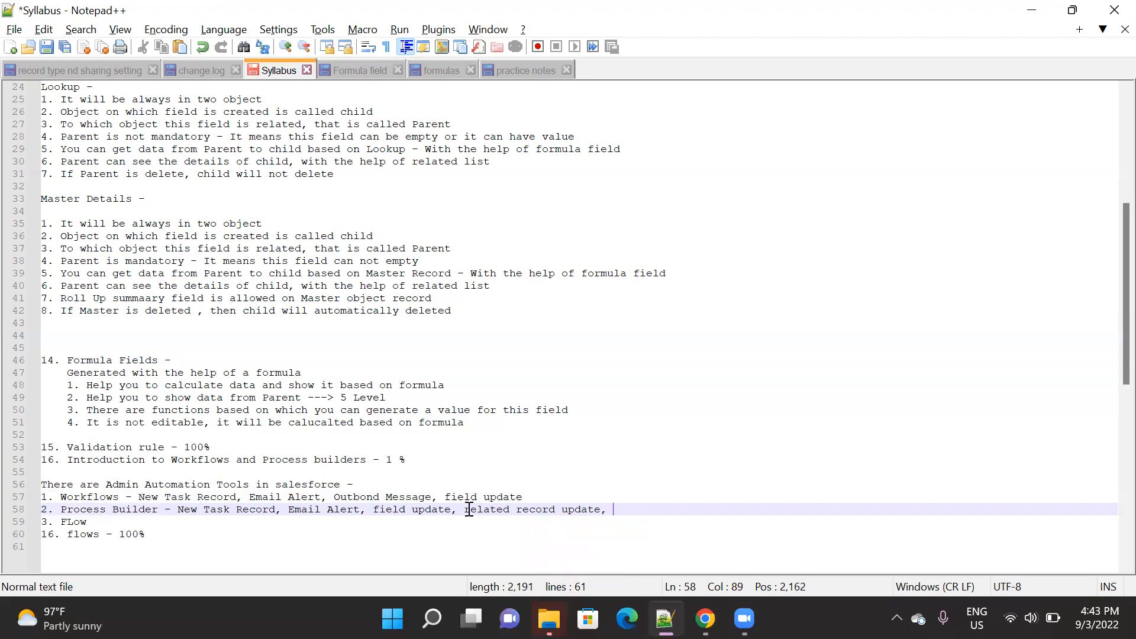
- Extend the Process Builder line with "Apex class, Post Chatter,"
text(Aple)
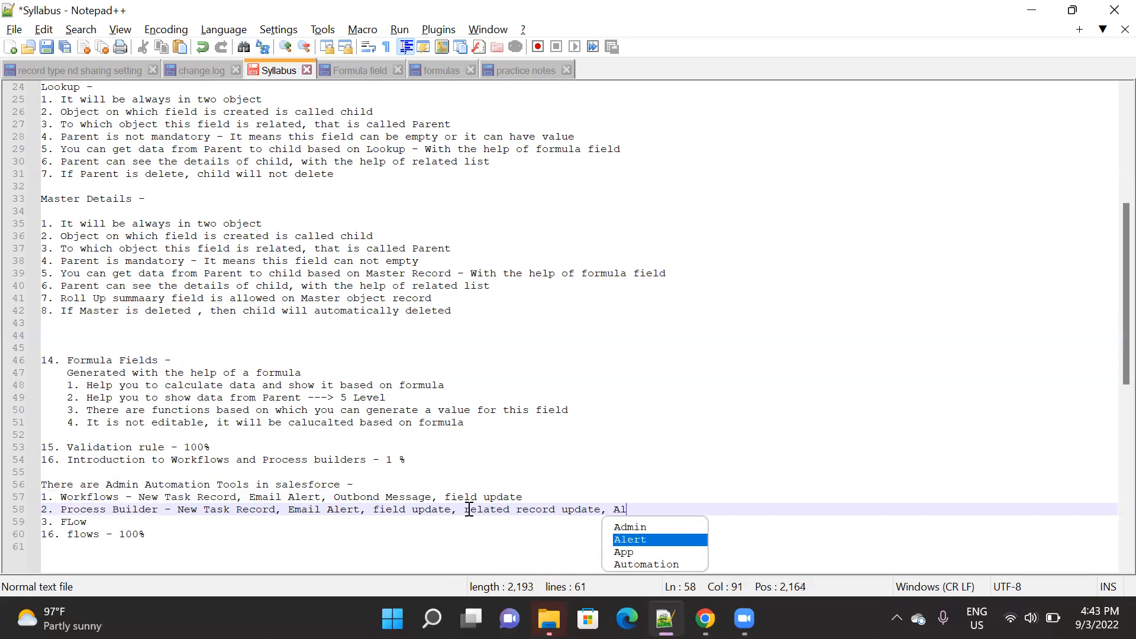
key(BackSpace)
key(BackSpace)
text(ex)
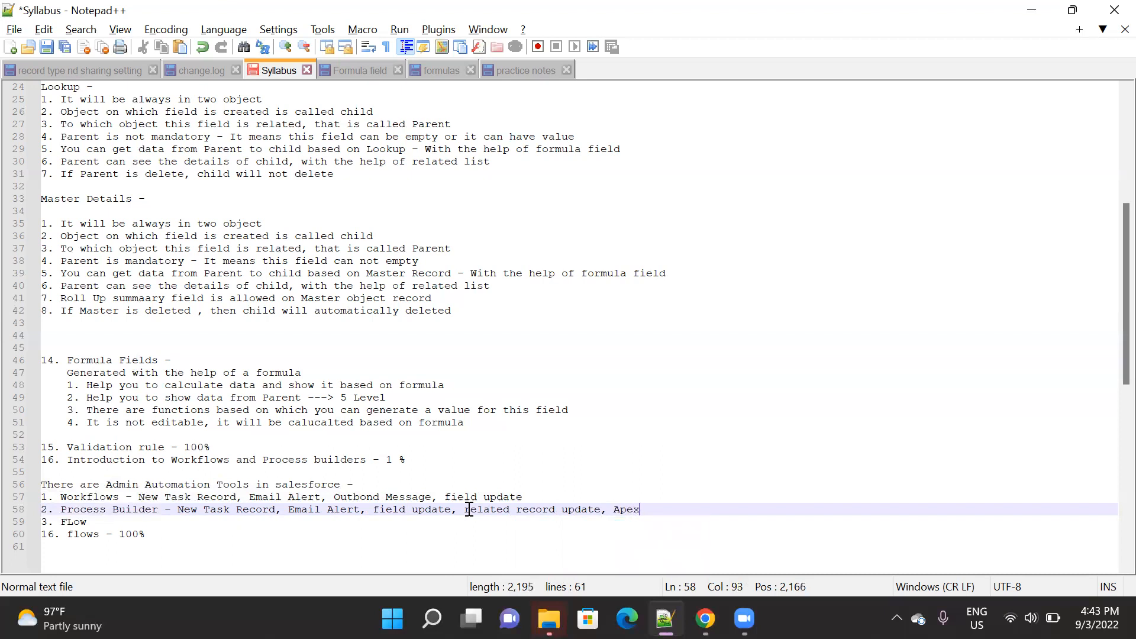
text( class, )
text(Post )
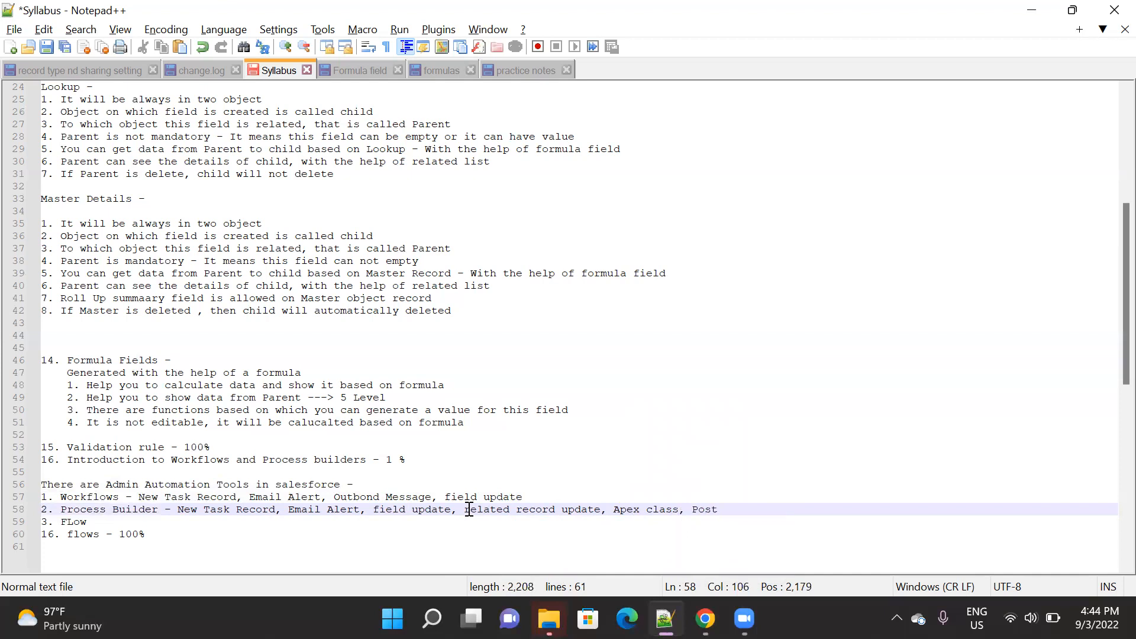
text(Chatter,)
- Complete the Process Builder line with "Approval Process, flow , process builder to process builder"
text(Ap)
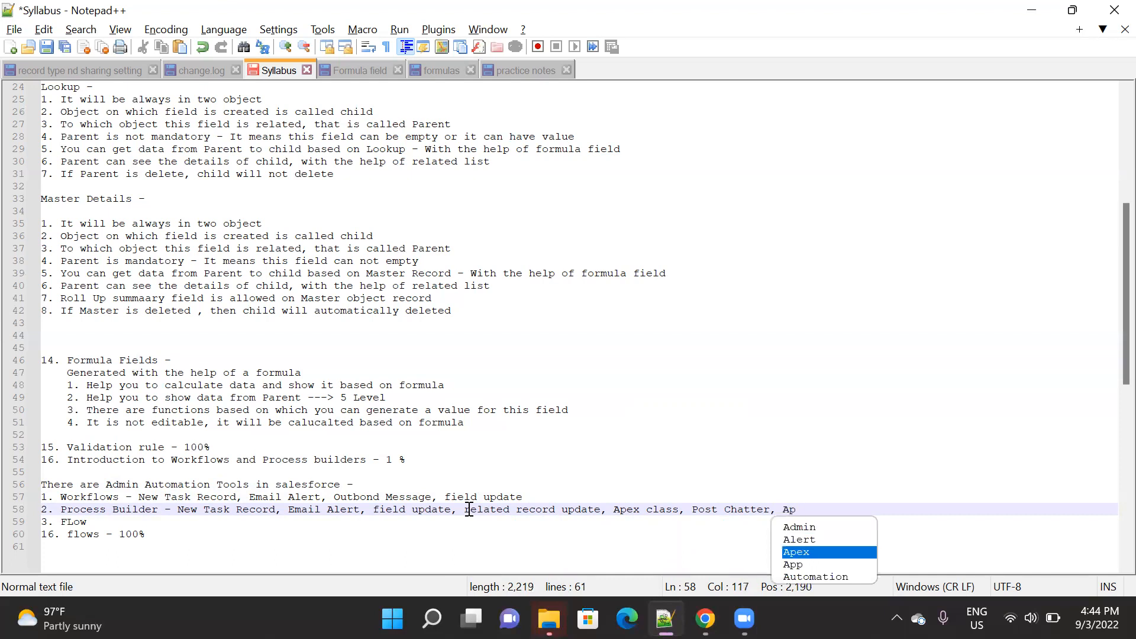
text(proval )
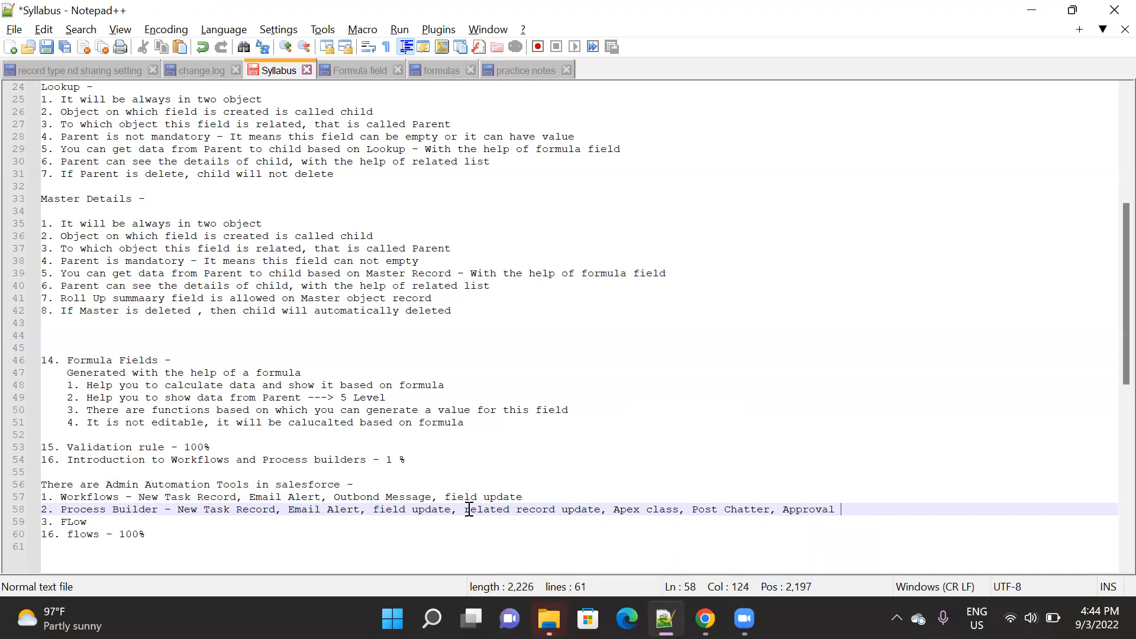
text(Process,)
text(flow)
text(, process builder to )
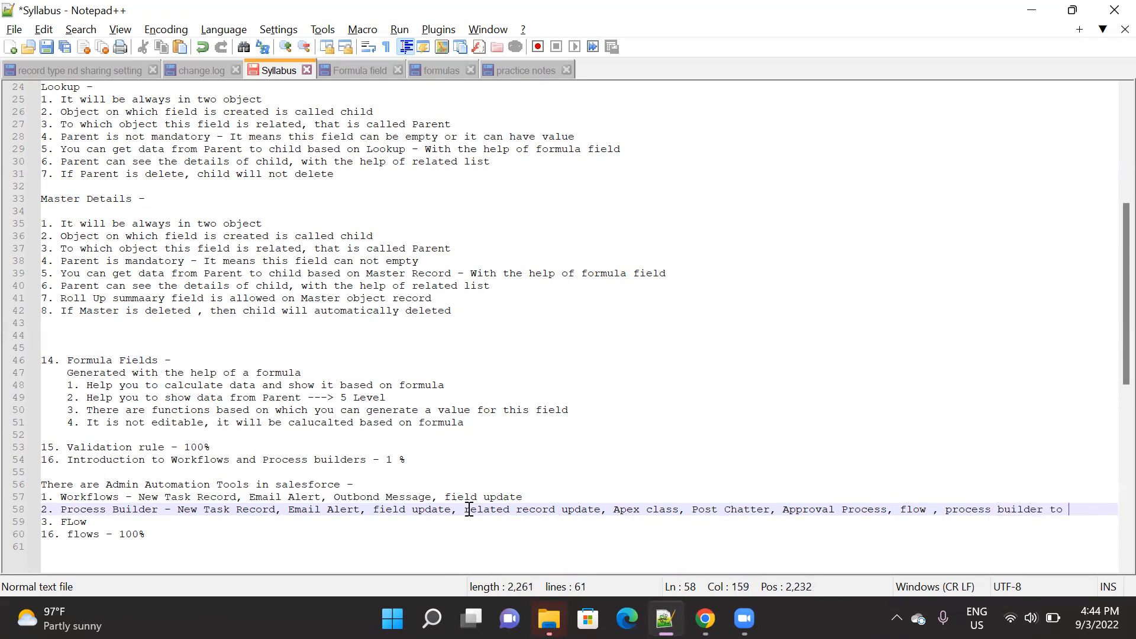
text(process builder)
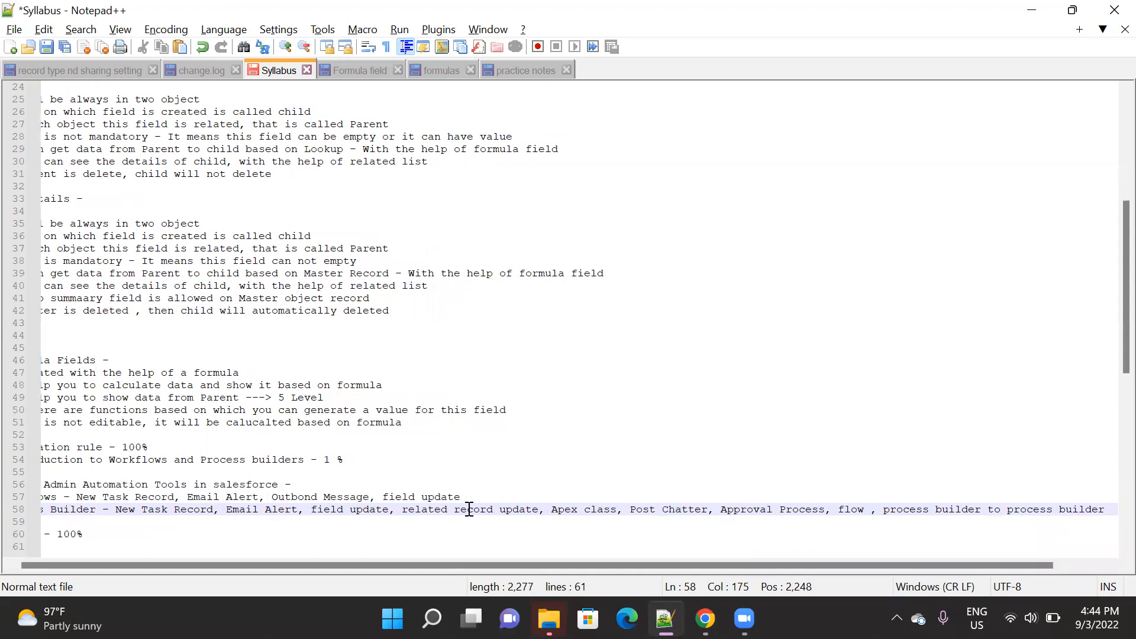
scroll(469, 509, left, 2)
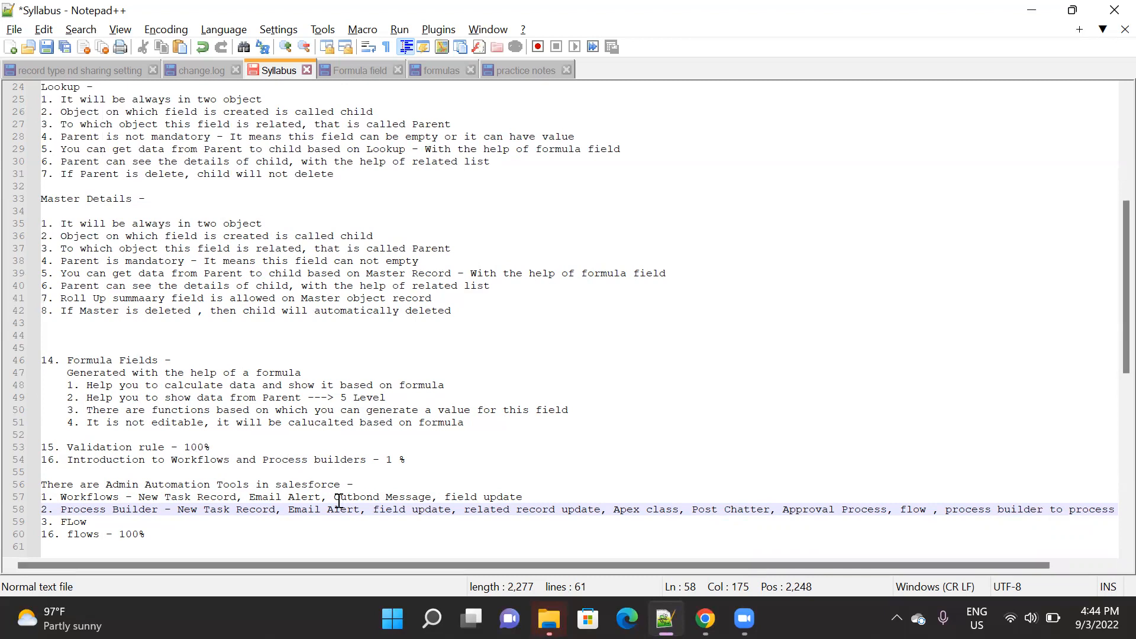
- Copy the full list of Process Builder actions to the FLow line, after a hyphen
click(117, 523)
text(-)
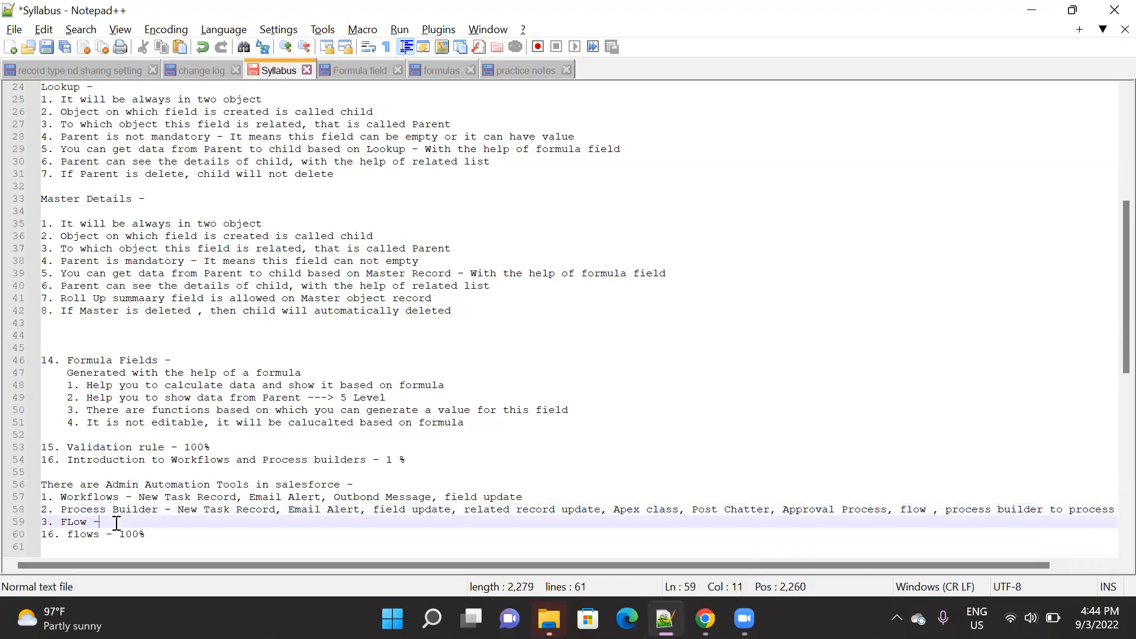
click(179, 511)
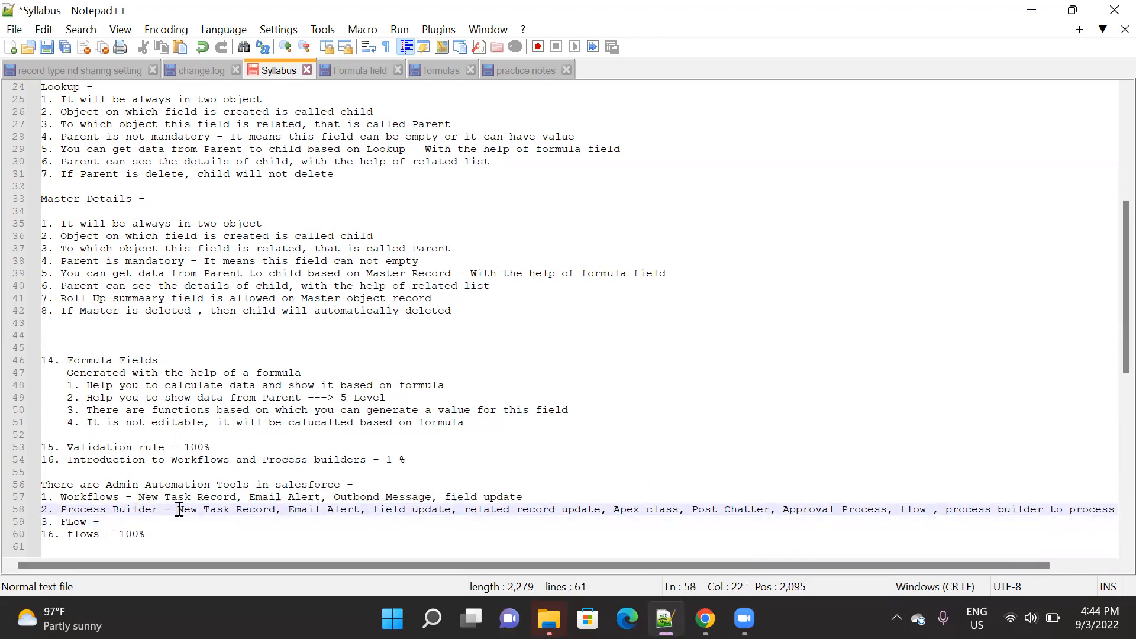
key(shift+End)
key(ctrl+c)
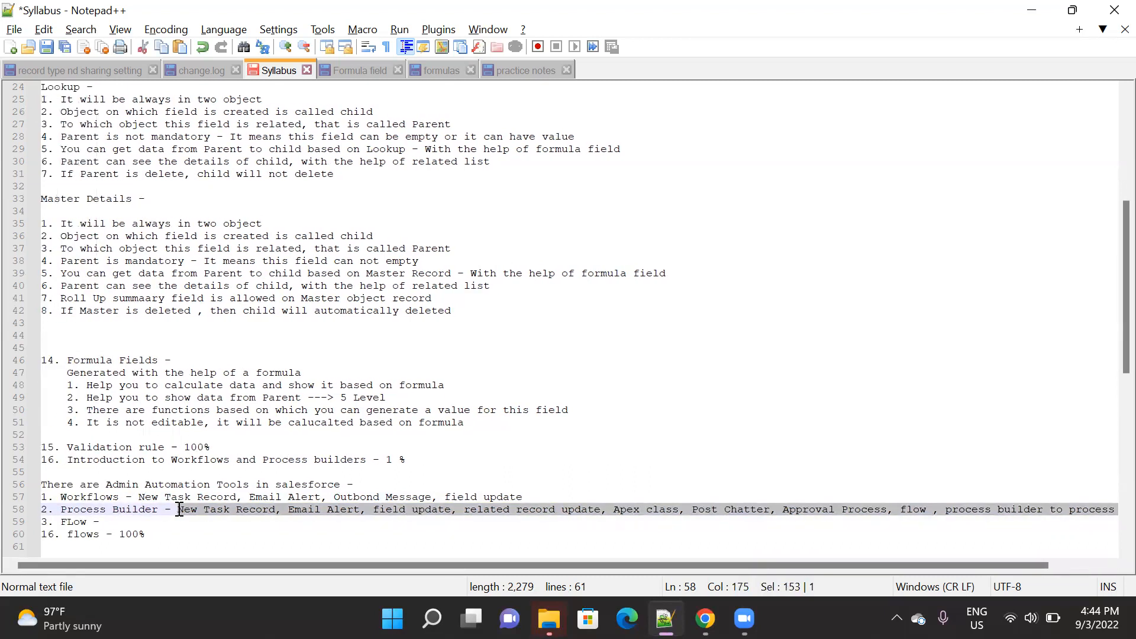
click(124, 520)
key(ctrl+v)
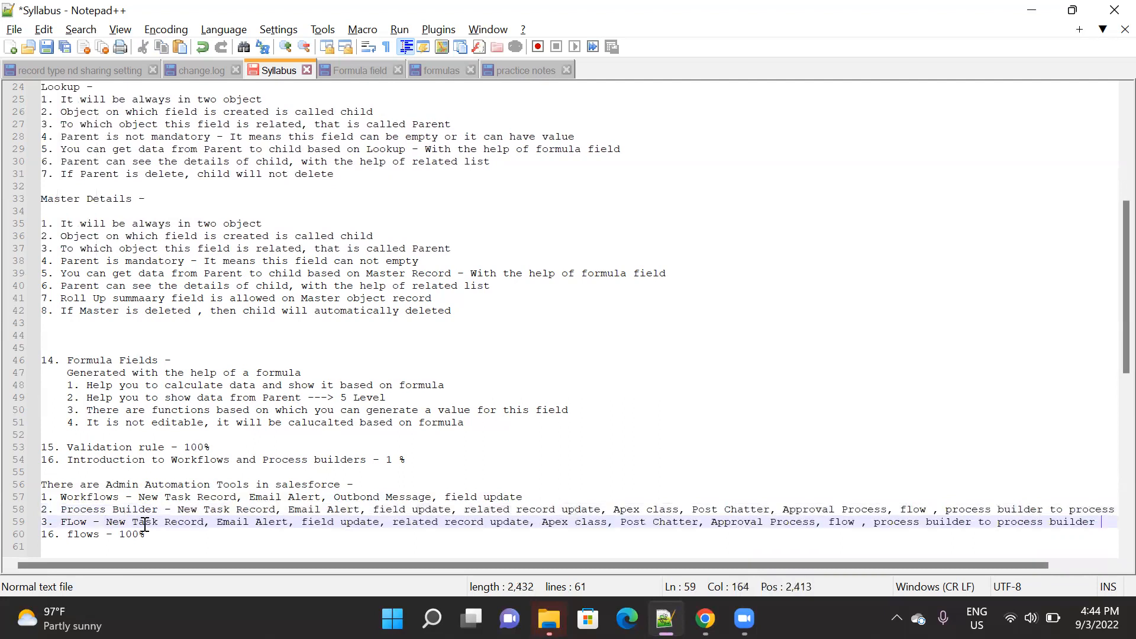
- Insert "Outbond Message," at the start of the FLow line's list of actions
click(103, 524)
text(P)
key(BackSpace)
text(I)
key(BackSpace)
text(Outbond Message,)
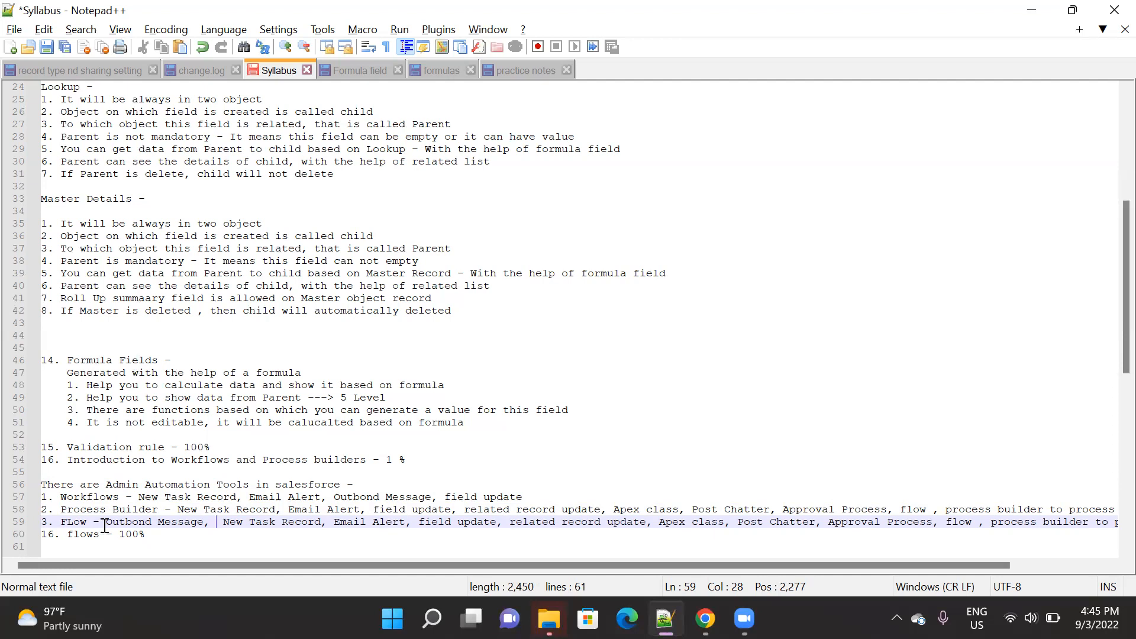
- Move FLow's list of actions onto its own line below and number it "1."
click(104, 526)
key(Return)
text(1.)
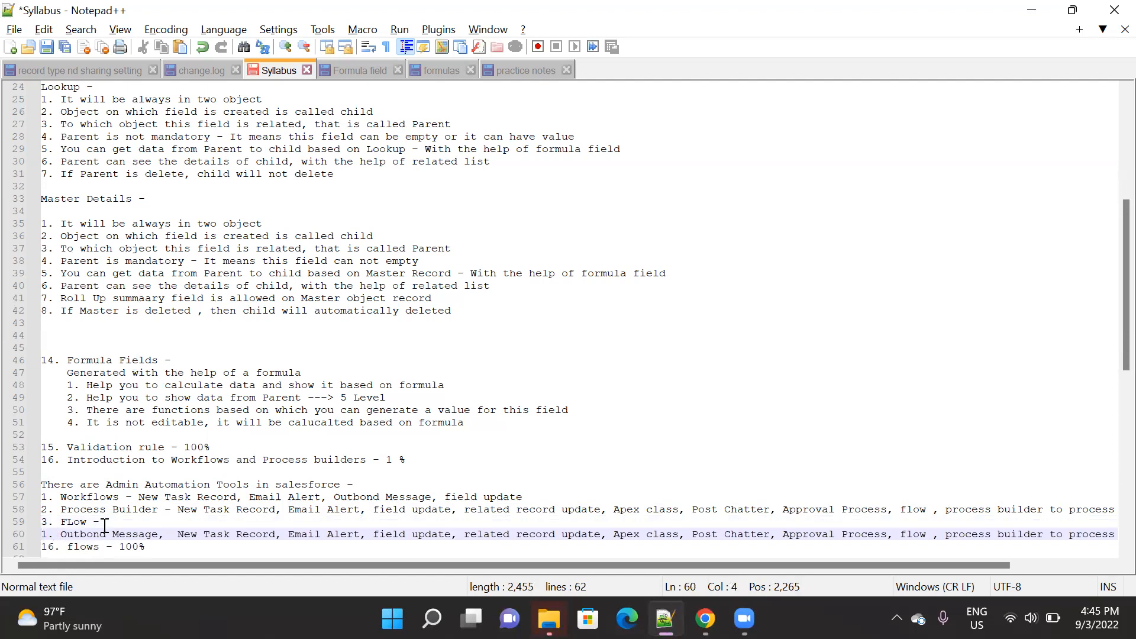
- Add "2. Schedule a automation" on a new line below FLow's first point
key(End)
key(Return)
text(2. Scheu)
key(BackSpace)
text(dule a )
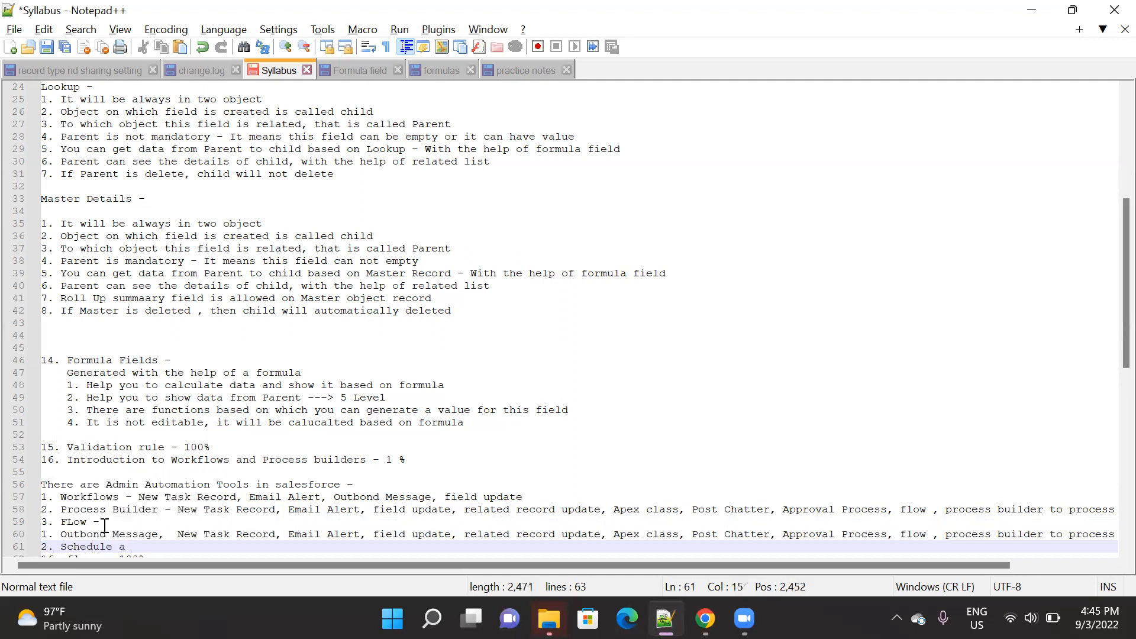
text(automation)
- Add "3. CUstom Screen to get data" as FLow's third point on a new line
key(Return)
text(3. )
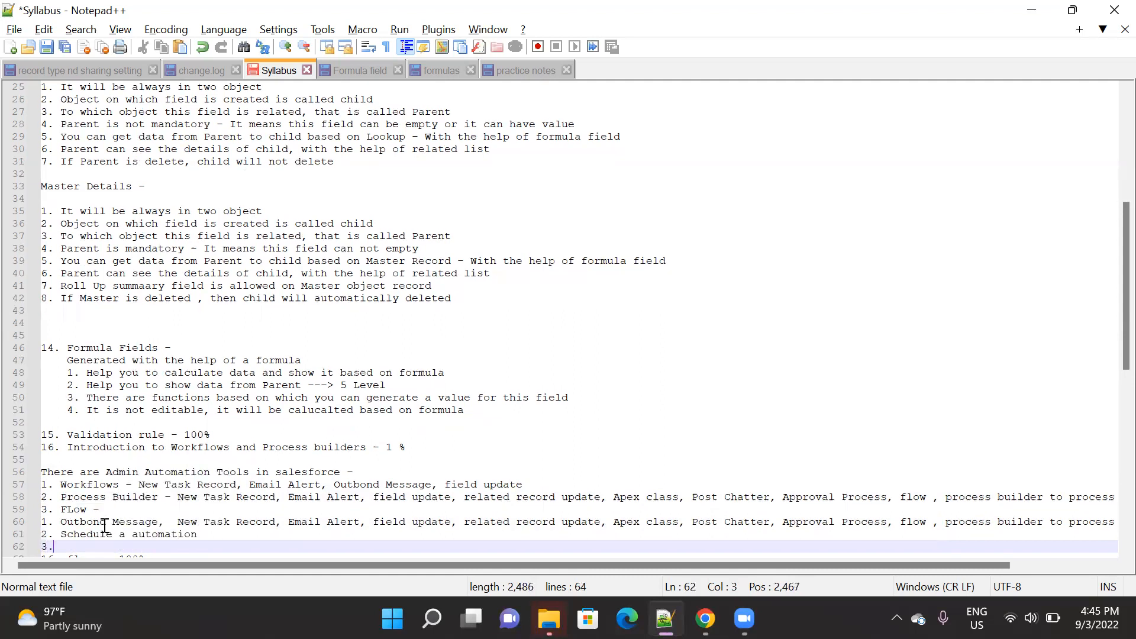
text(CUstom)
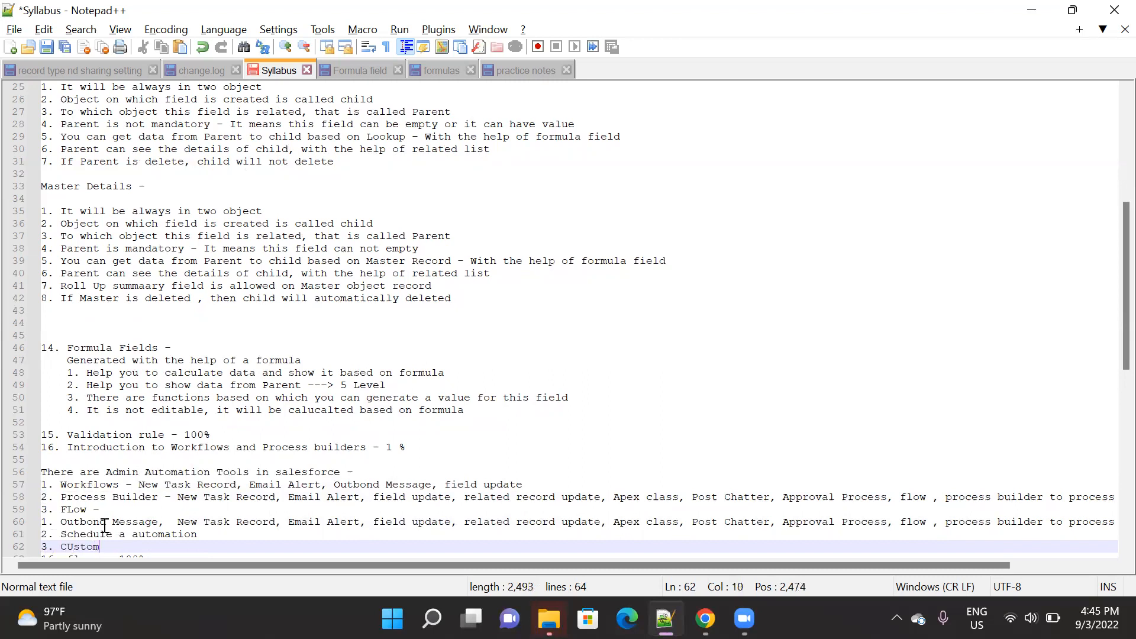
text( Screen to get data)
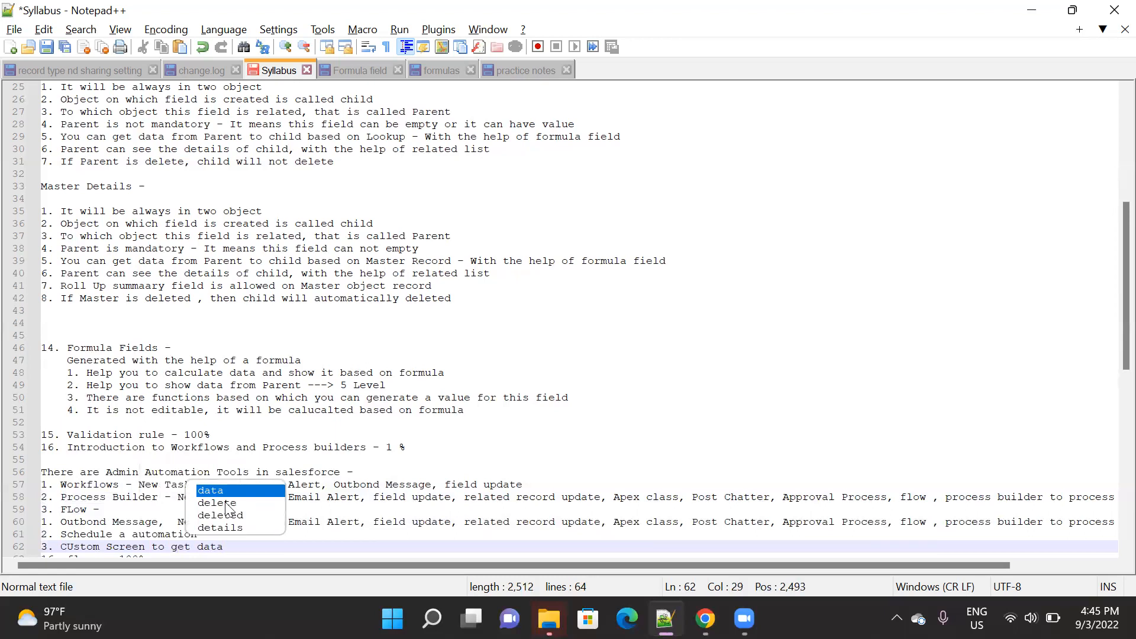
click(382, 545)
scroll(382, 544, down, 1)
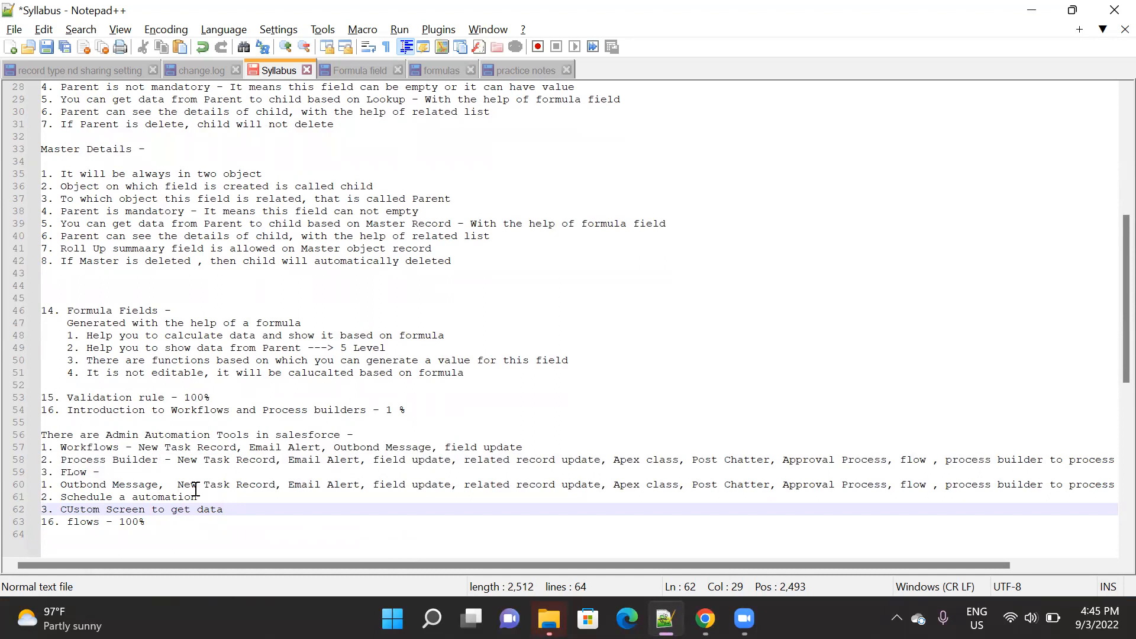
- Switch to Salesforce in Chrome, view the Rajasthan student record's Hostel Facility ? field in edit mode, and cancel the edit
key(alt+Tab)
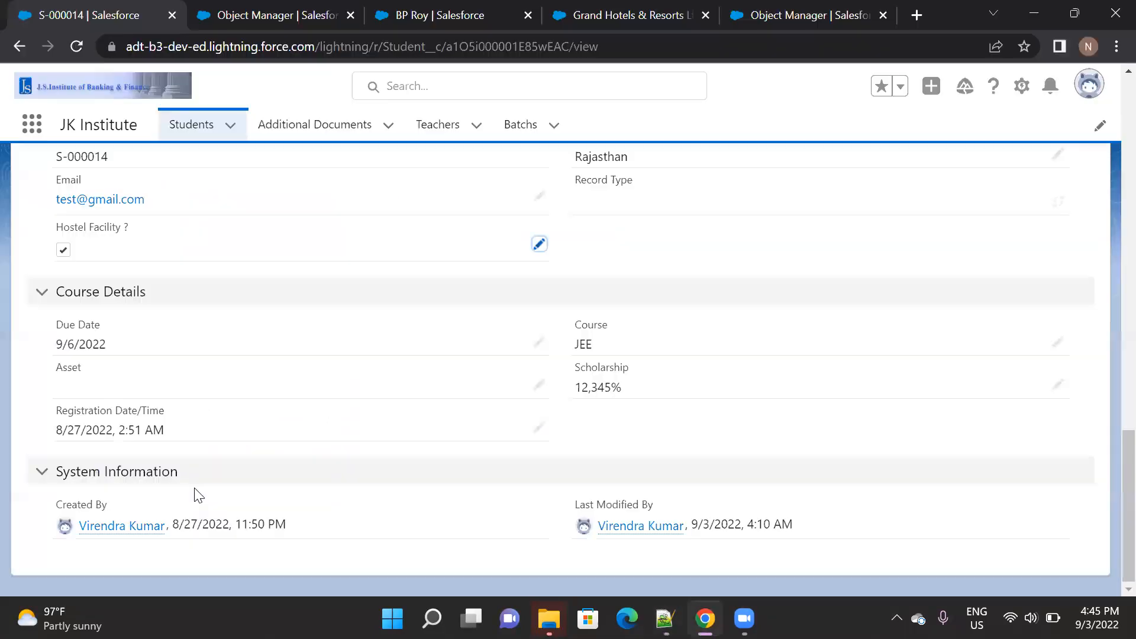
scroll(198, 496, up, 2)
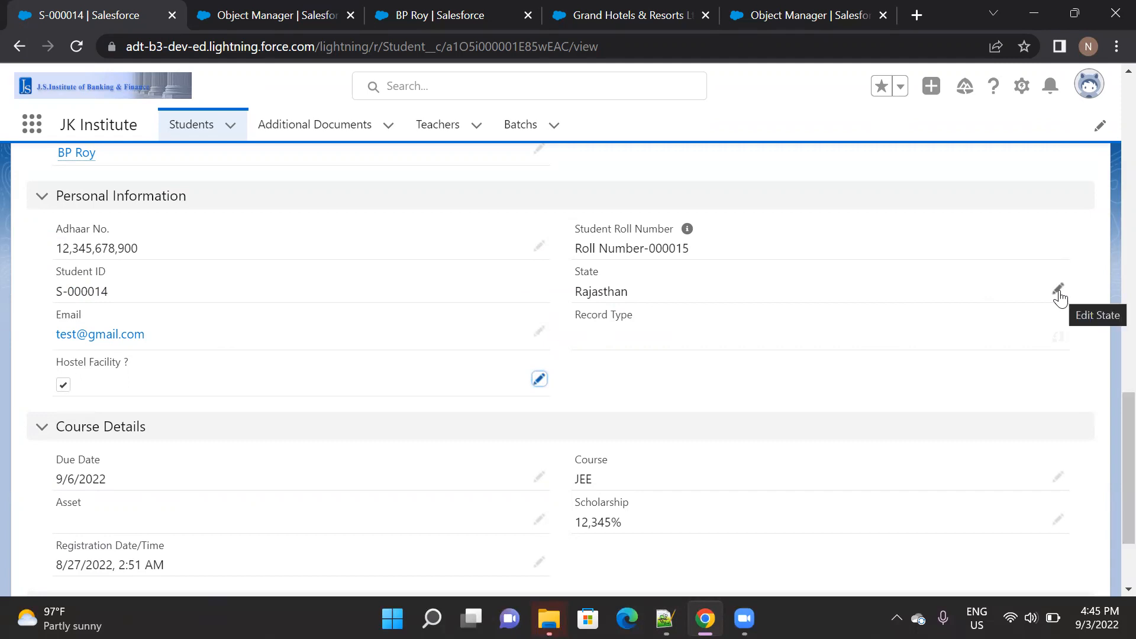
click(540, 380)
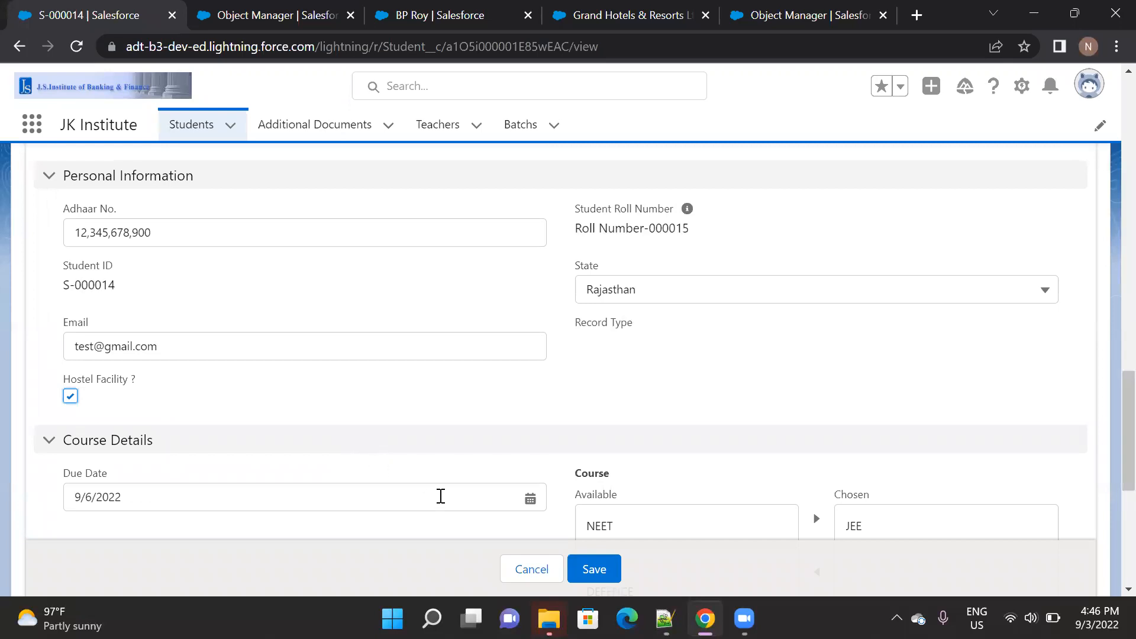
click(537, 572)
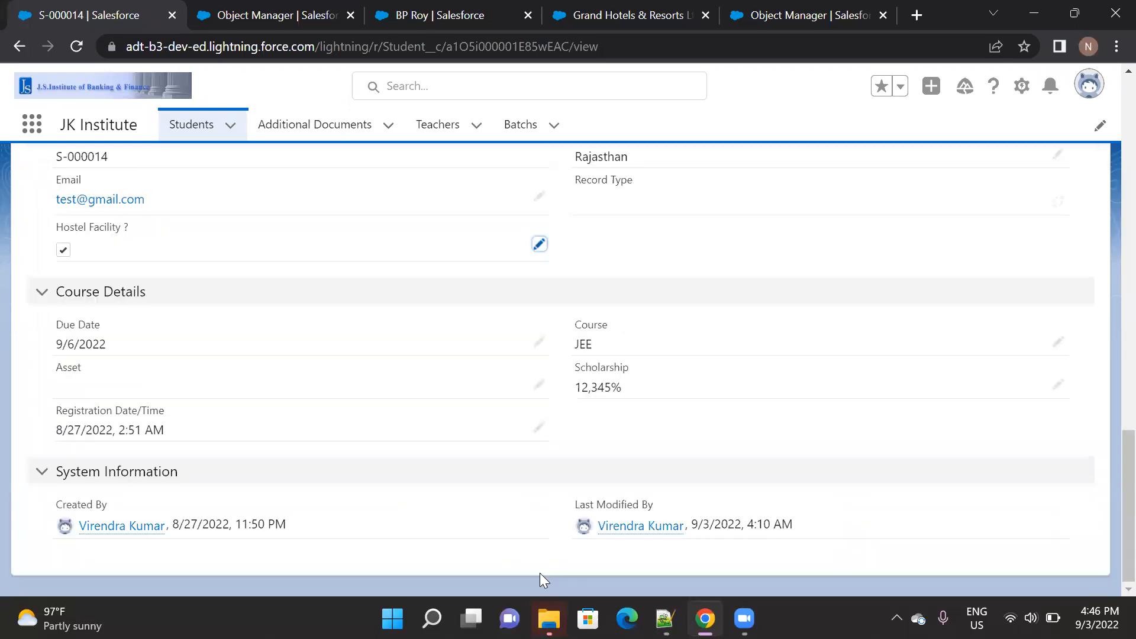